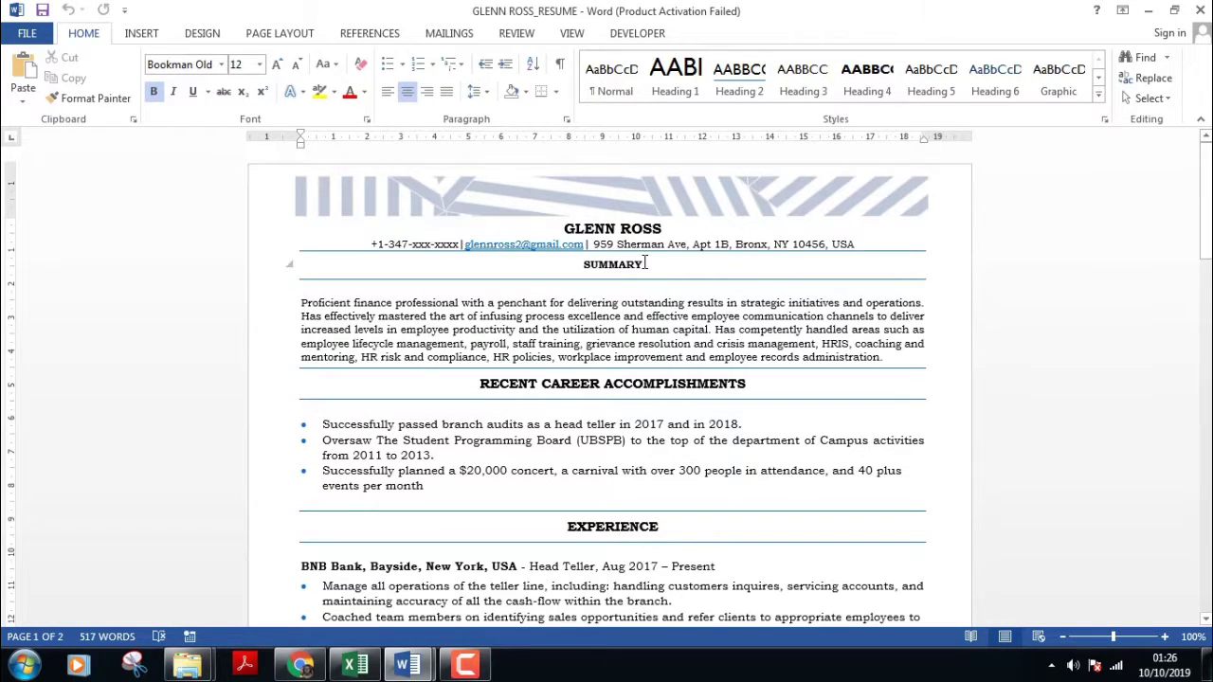
Step: Enlarge the SUMMARY heading to 11 pt and compare its size with the RECENT CAREER ACCOMPLISHMENTS heading
drag(645, 265, 576, 261)
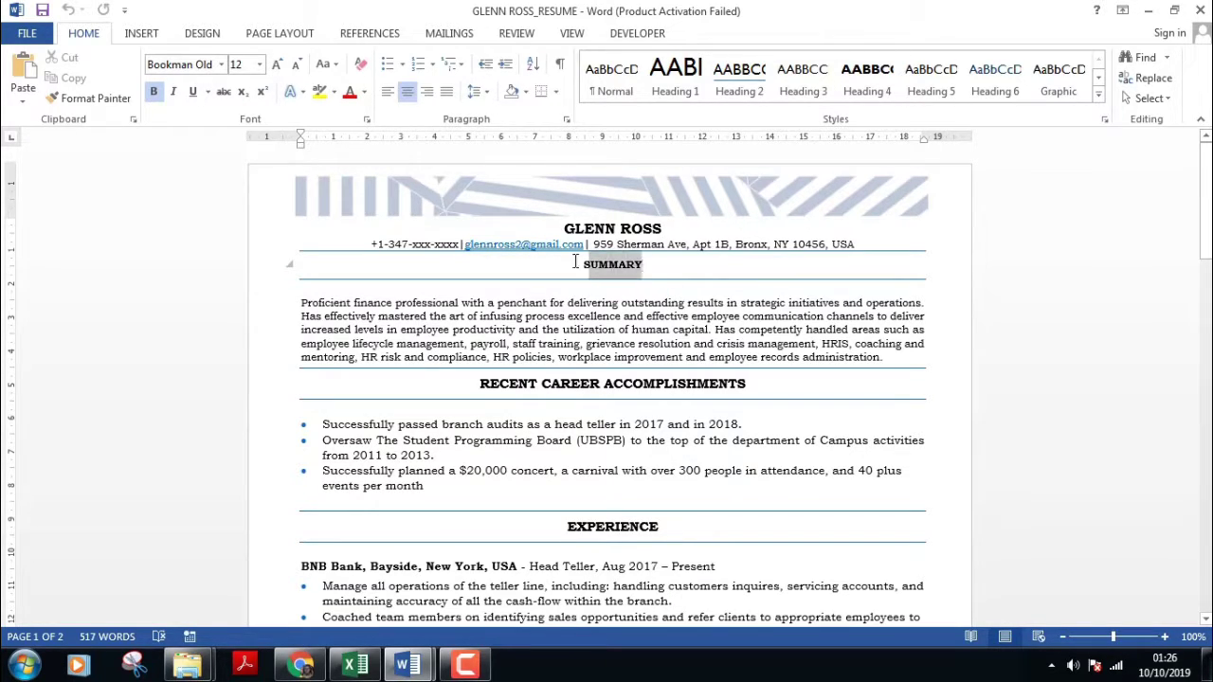
click(283, 64)
click(283, 64)
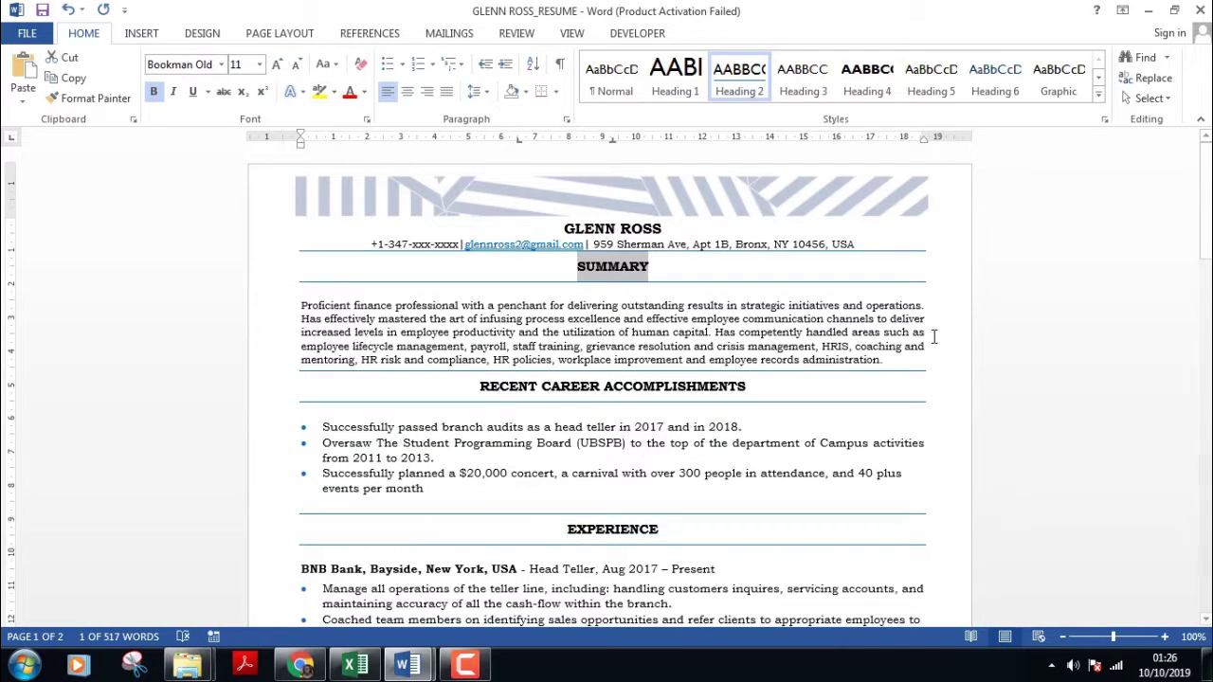
click(896, 327)
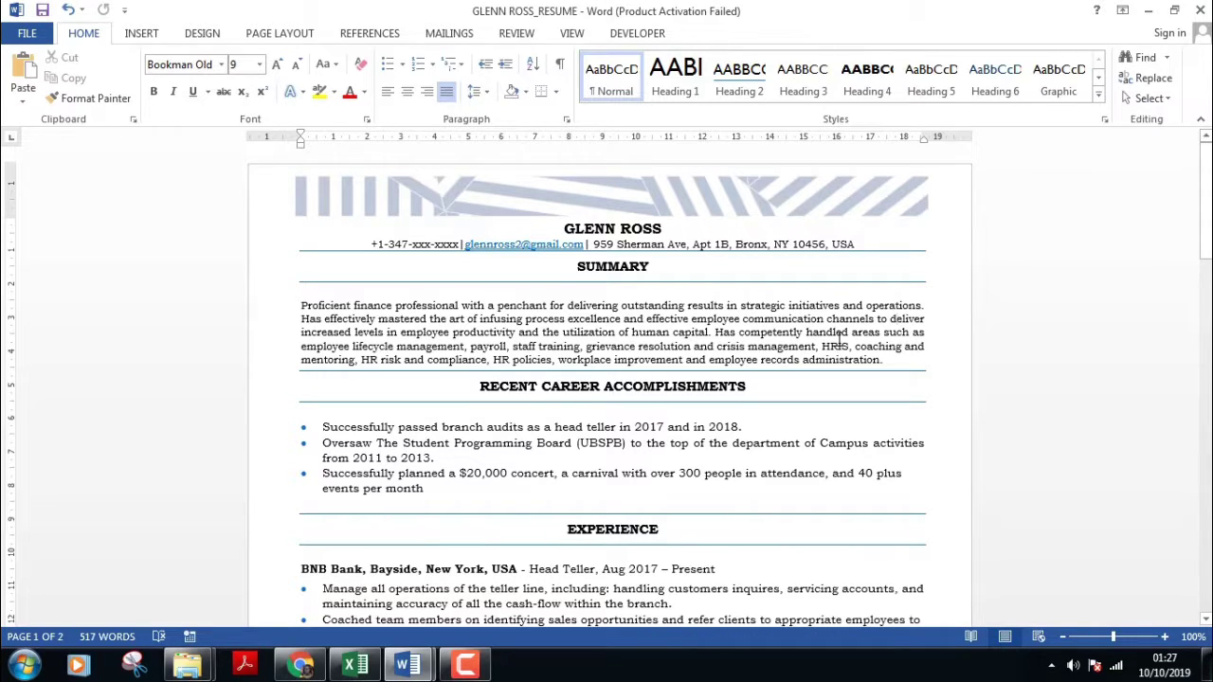
drag(628, 273, 546, 279)
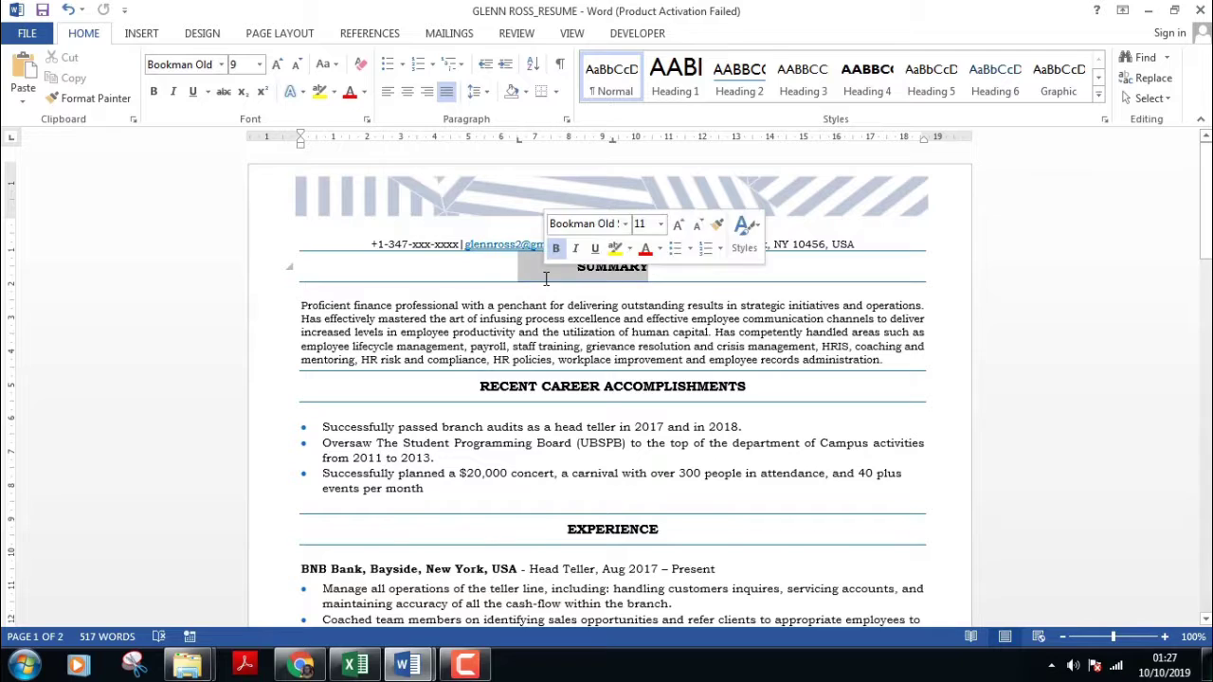
drag(747, 387, 652, 375)
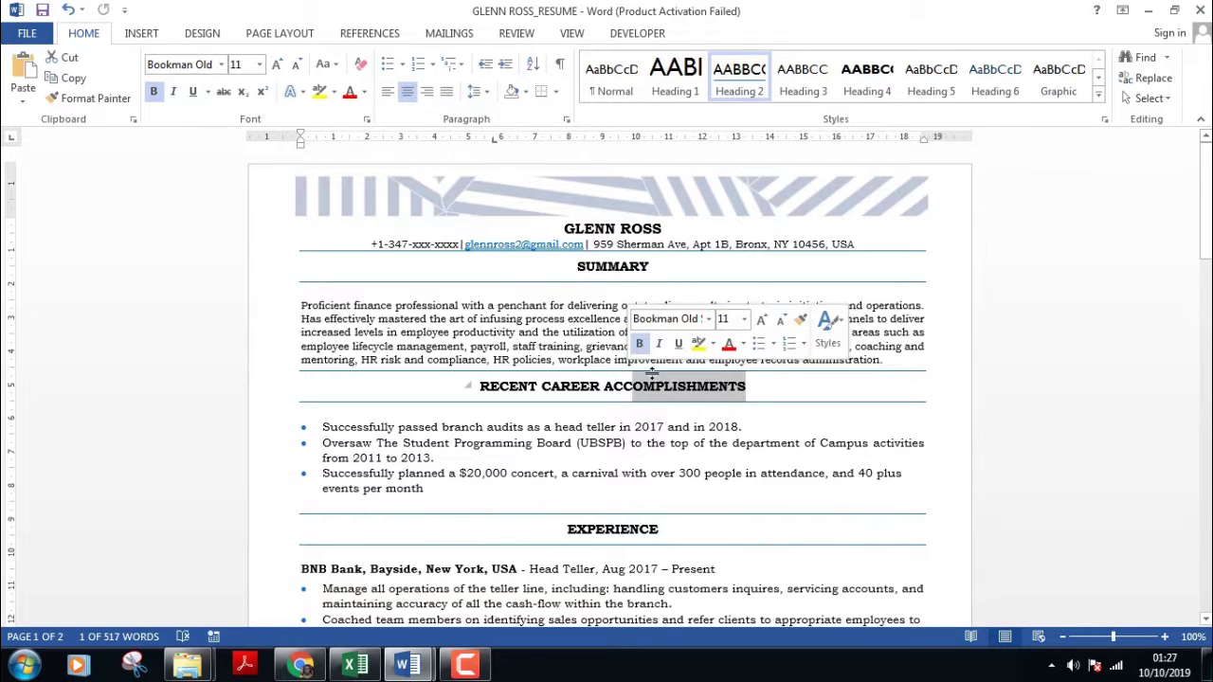
click(905, 359)
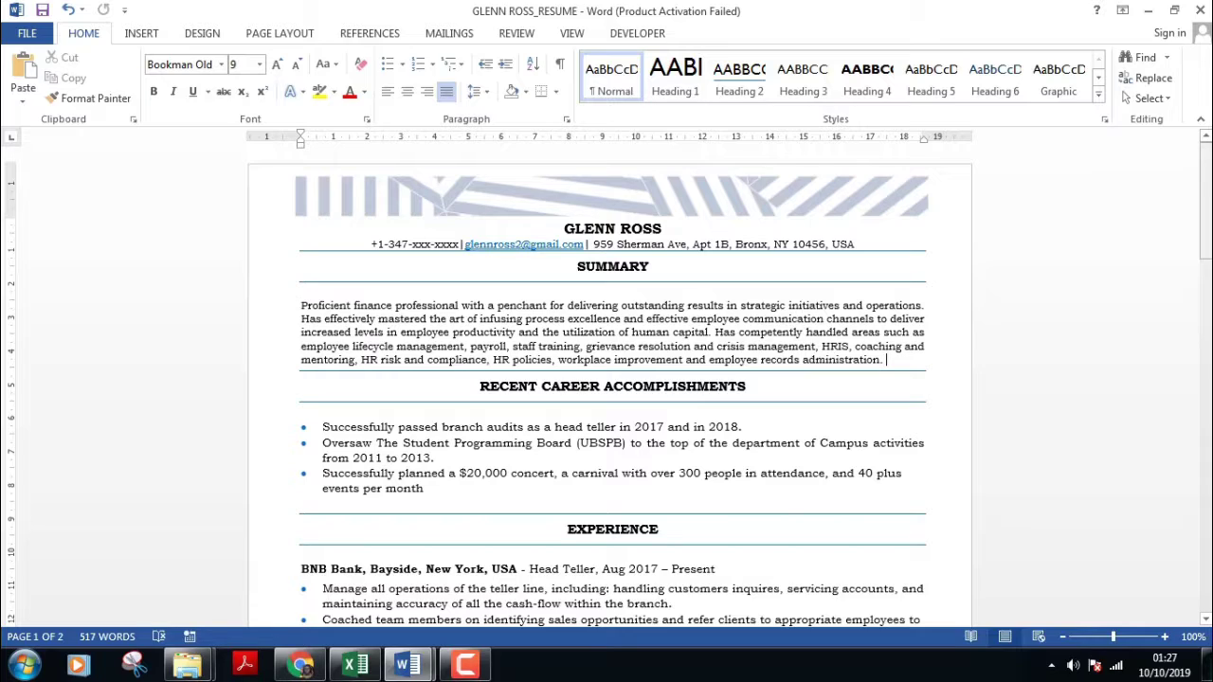
Step: Insert a blank line after the end of the summary paragraph, above the RECENT CAREER ACCOMPLISHMENTS heading
mouse_move(1205, 208)
mouse_down()
mouse_move(1205, 268)
mouse_move(1206, 226)
mouse_up()
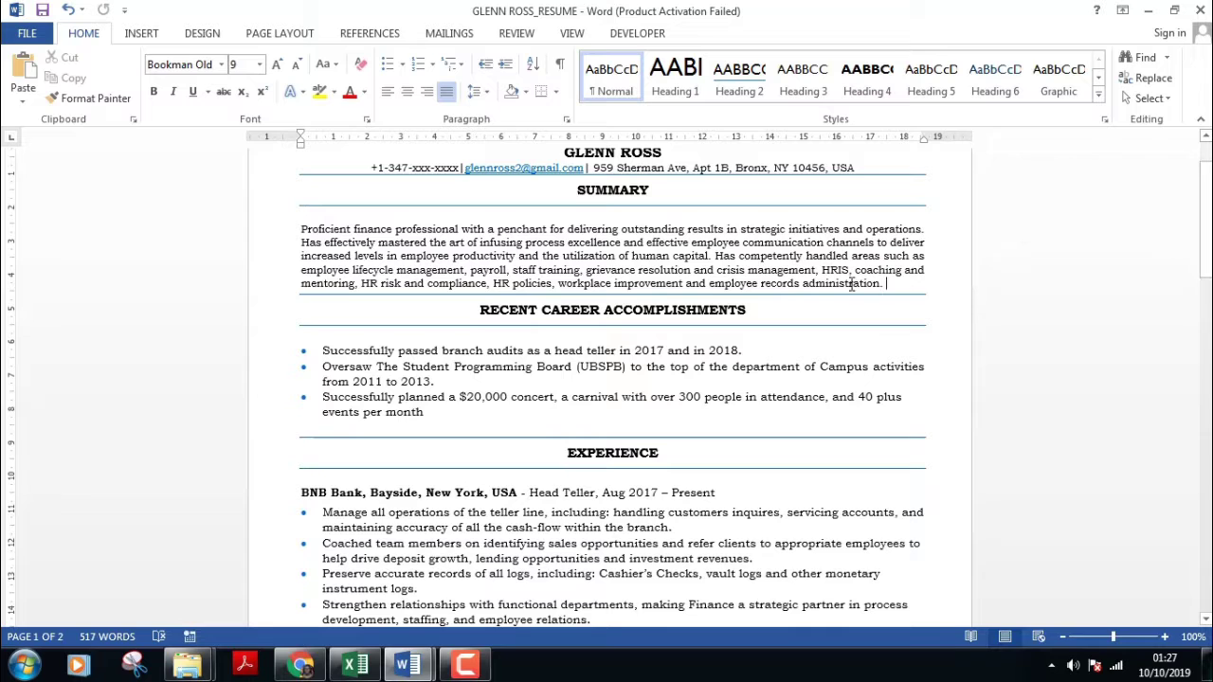
drag(902, 281, 709, 241)
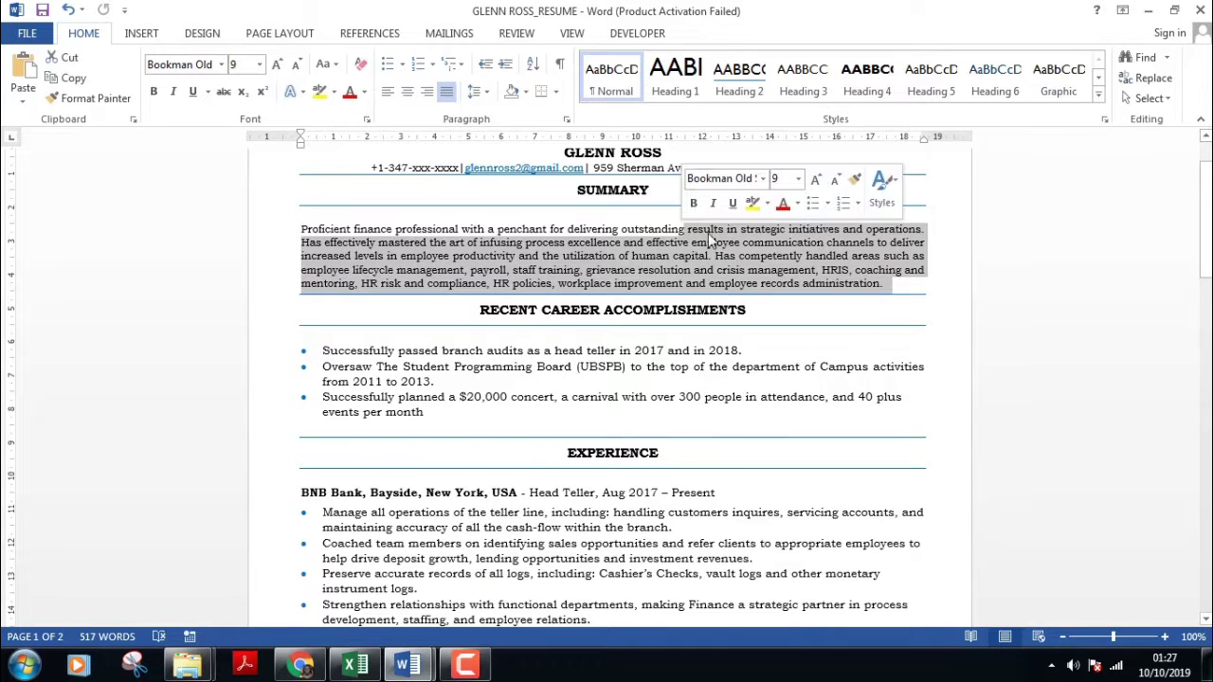
click(898, 286)
key(Return)
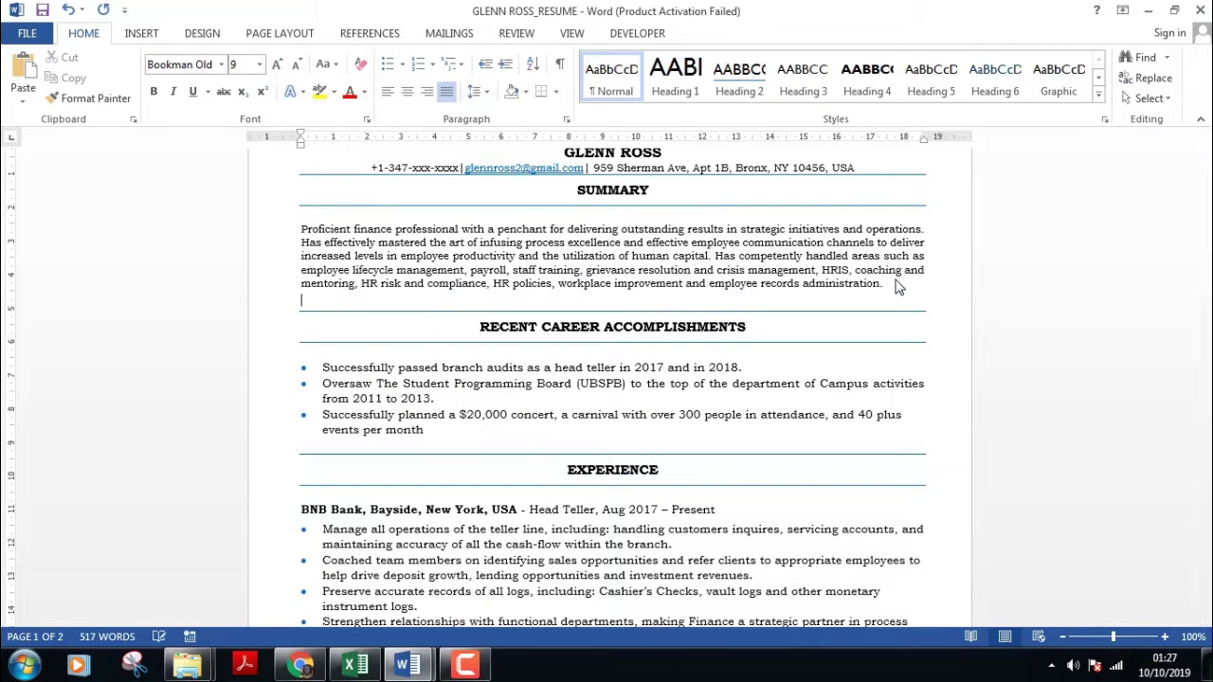
drag(1209, 248, 1210, 257)
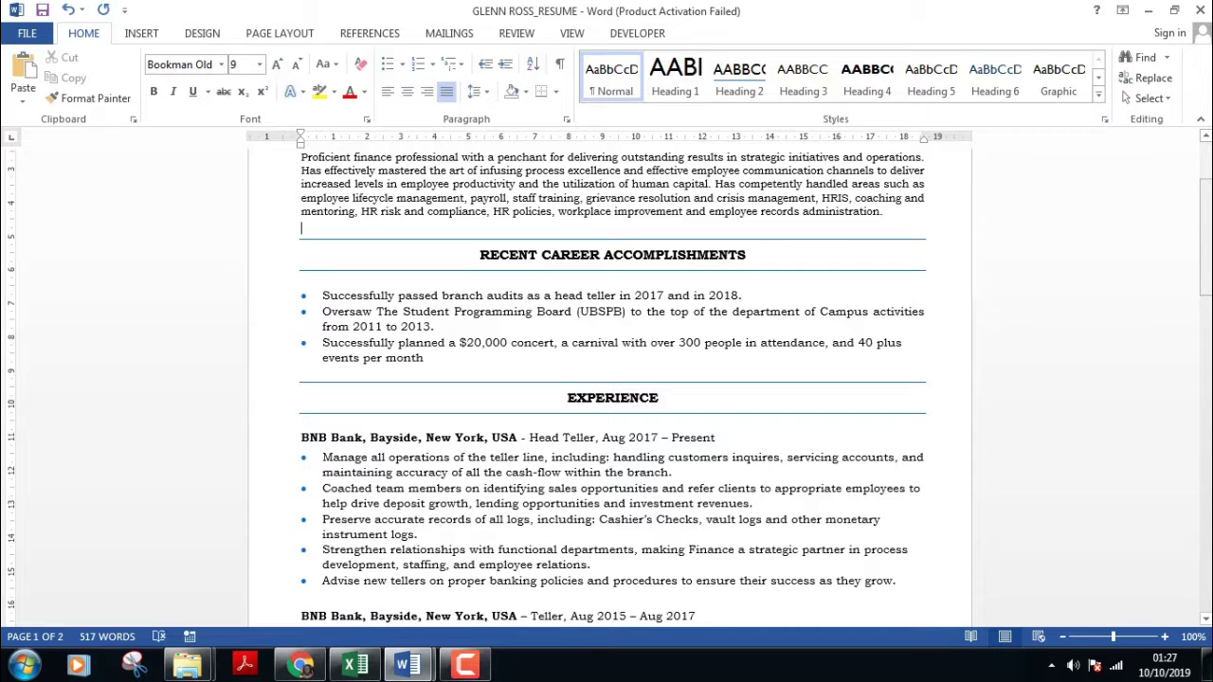
drag(1209, 258, 1210, 230)
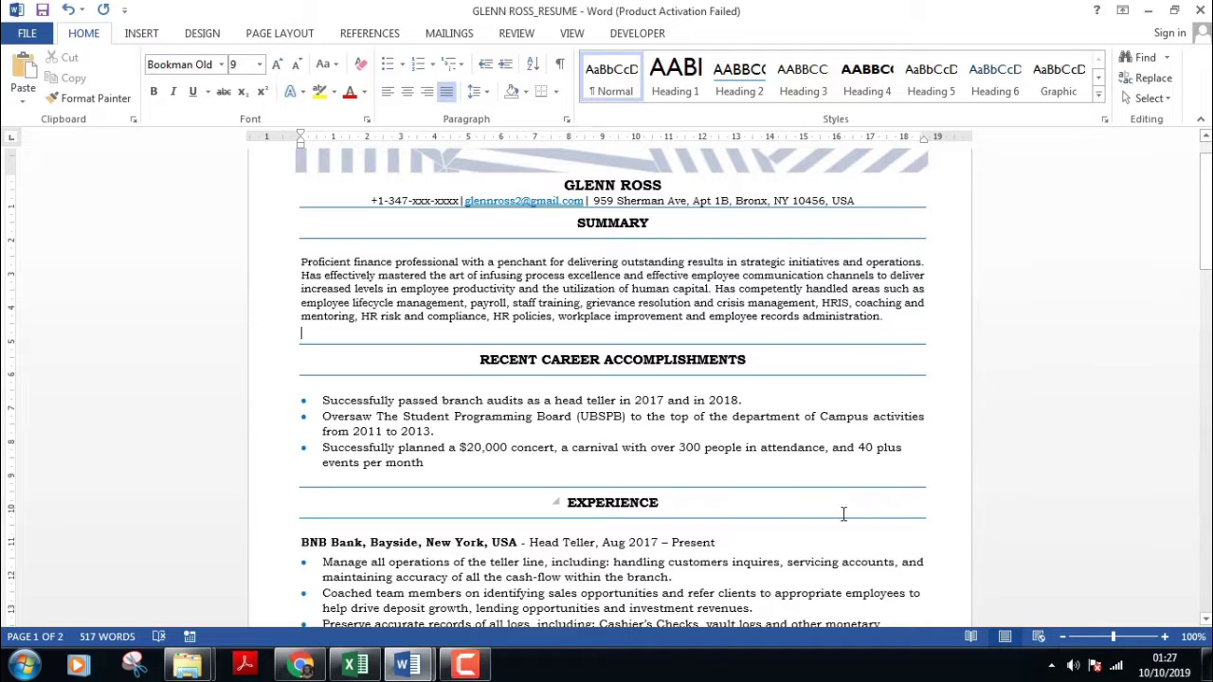
mouse_move(1206, 218)
mouse_down()
mouse_move(1206, 252)
mouse_move(1206, 205)
mouse_up()
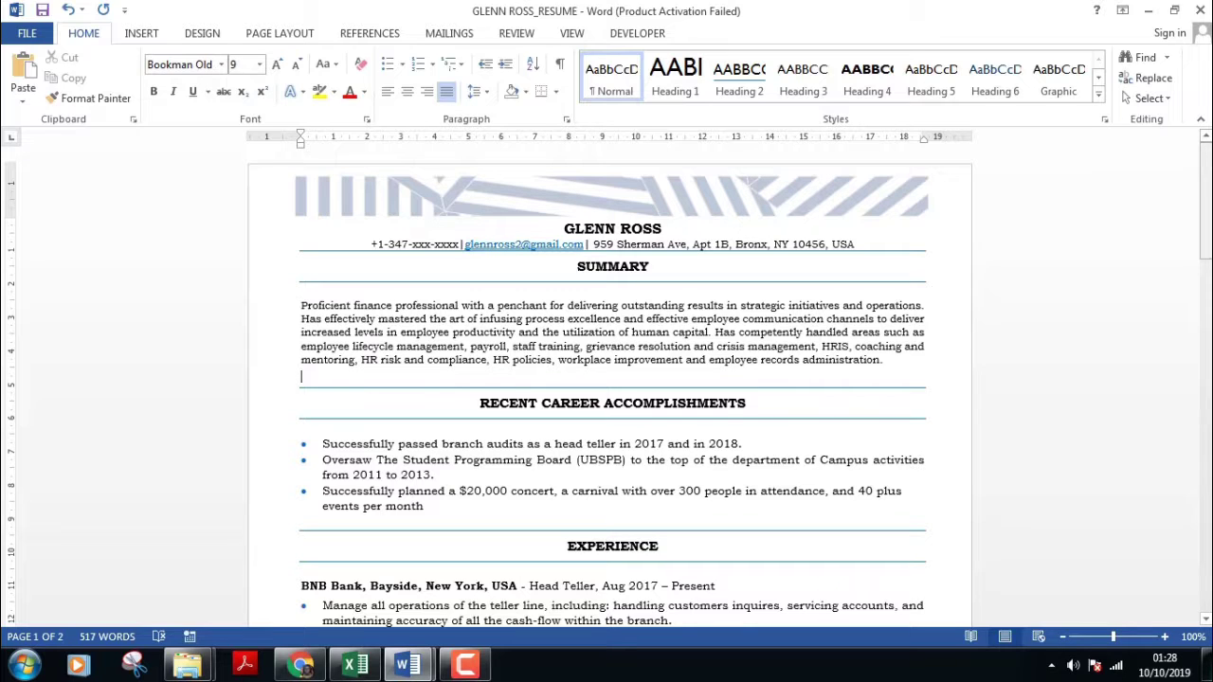
drag(1206, 189, 1206, 206)
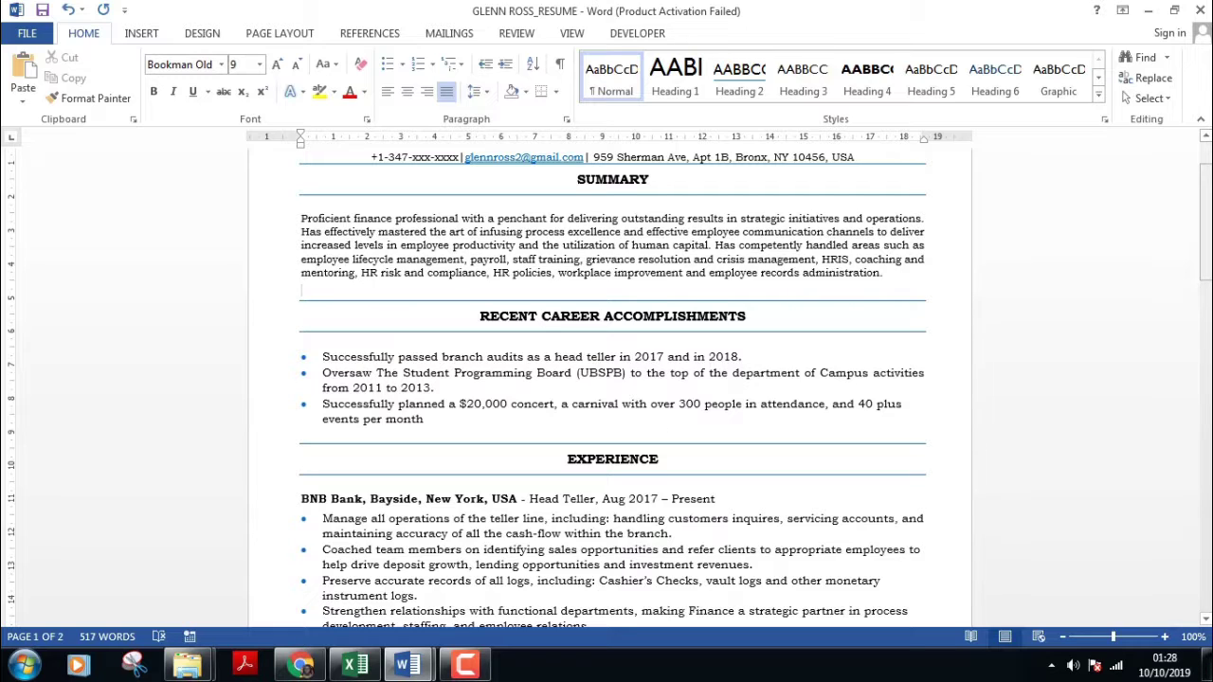
scroll(607, 379, up, 2)
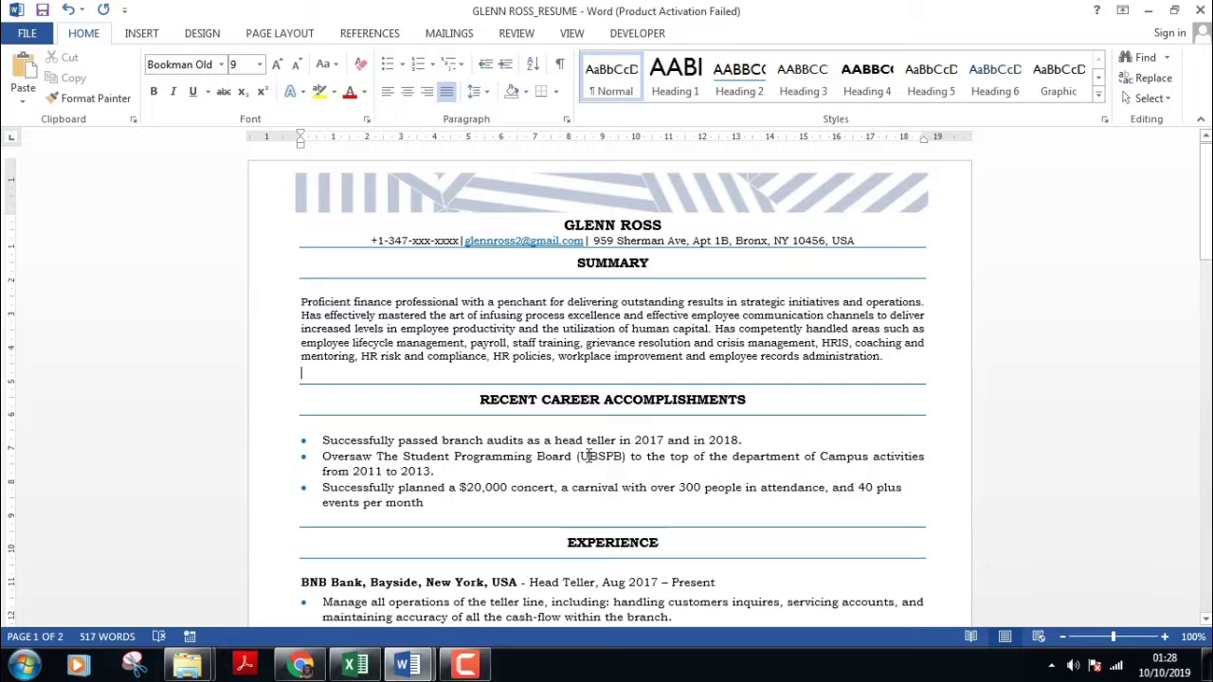
Step: Compare the font and size of the accomplishments bullets with those of the summary paragraph
drag(566, 487, 327, 485)
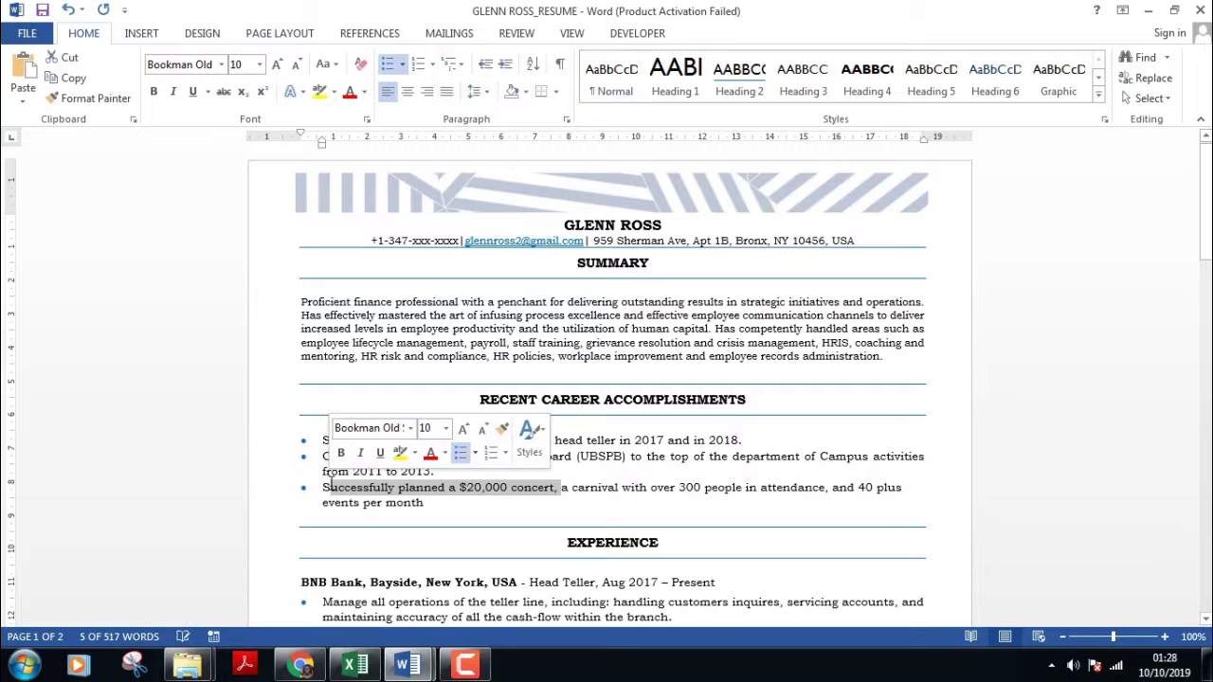
click(891, 356)
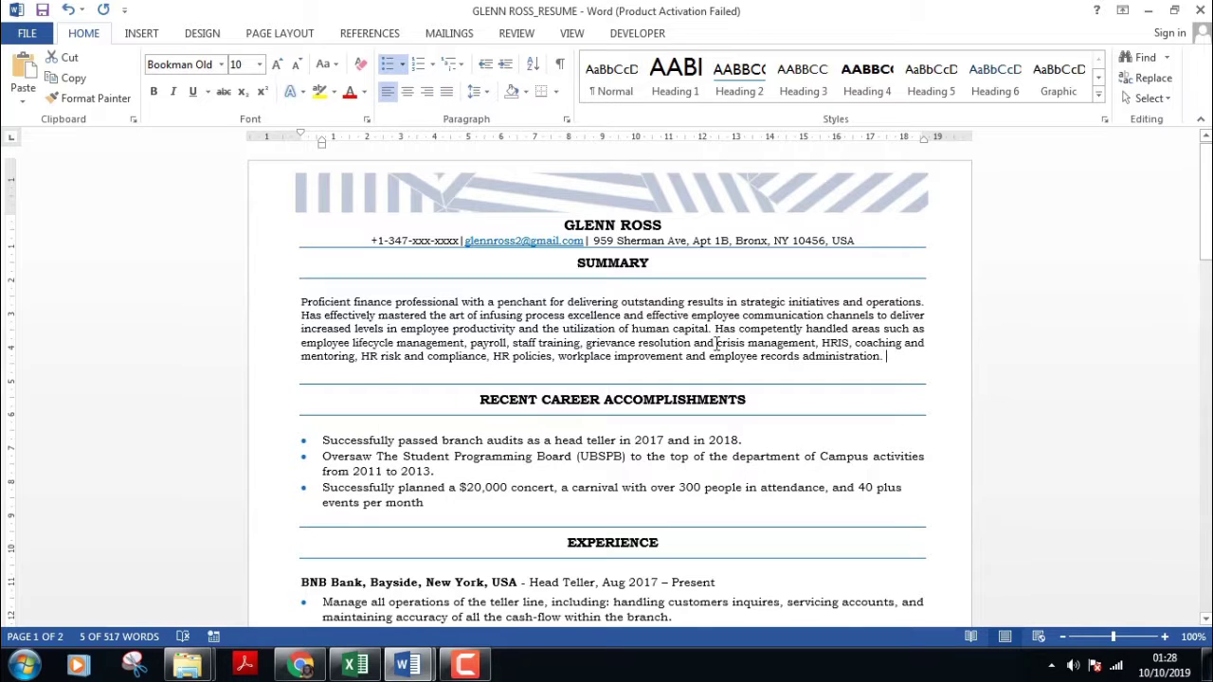
shift+click(717, 343)
shift+click(559, 332)
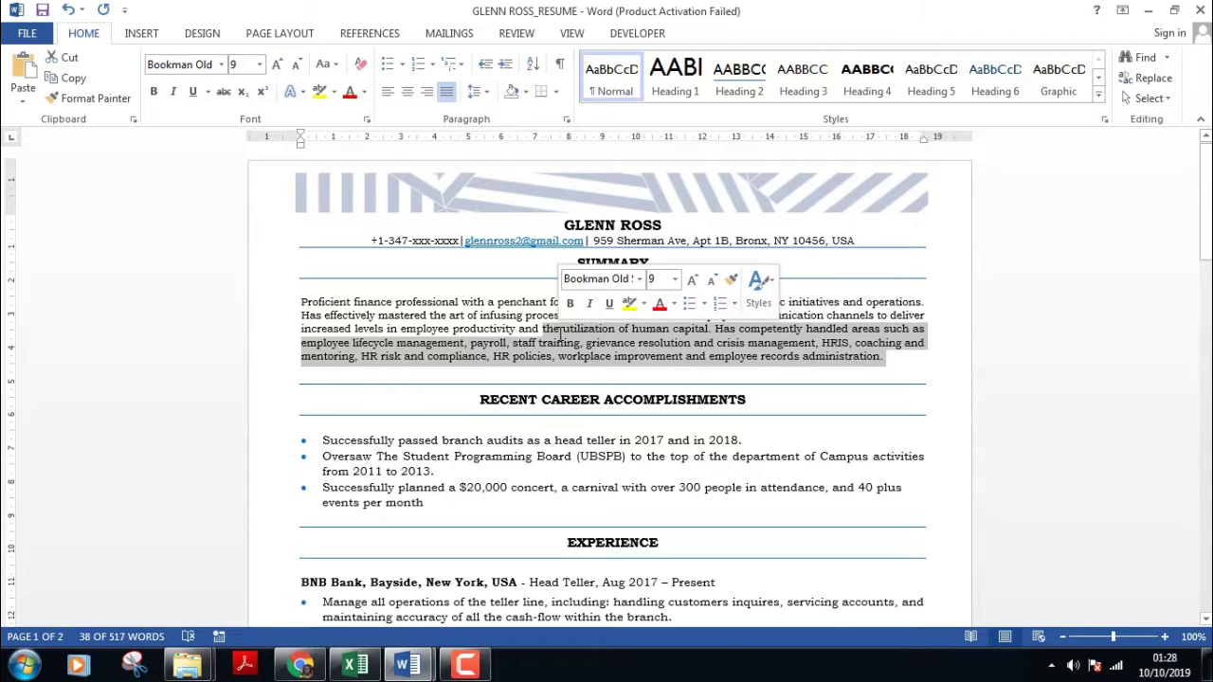
click(426, 471)
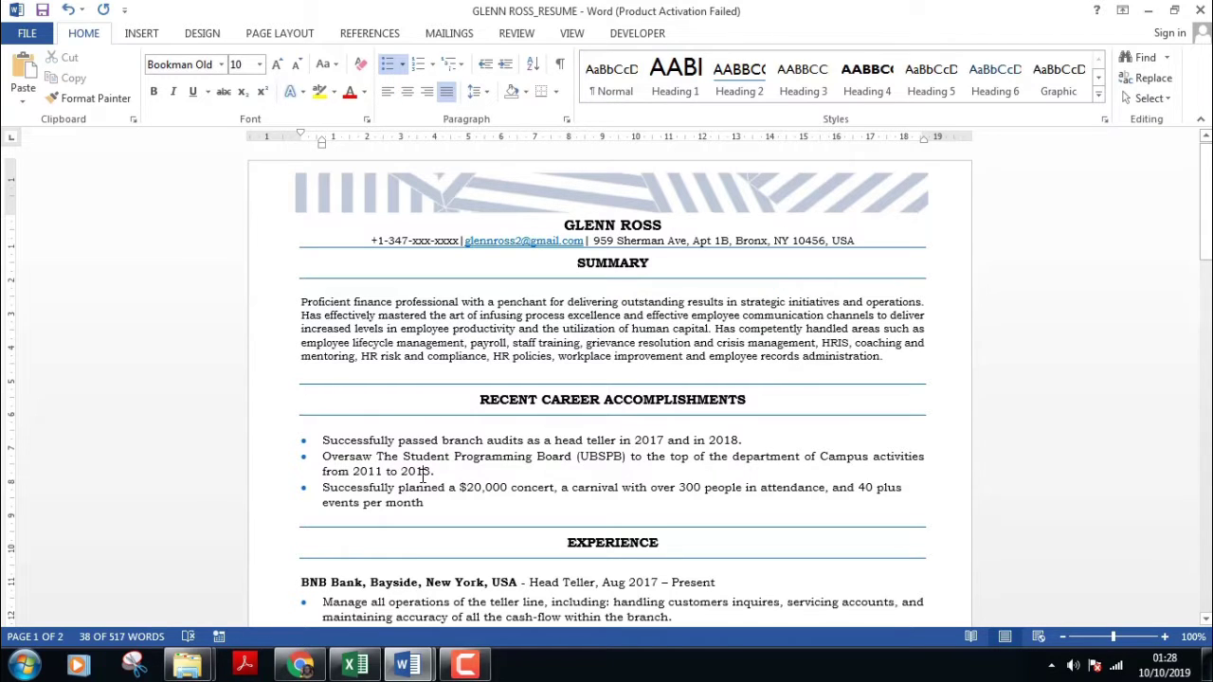
click(212, 67)
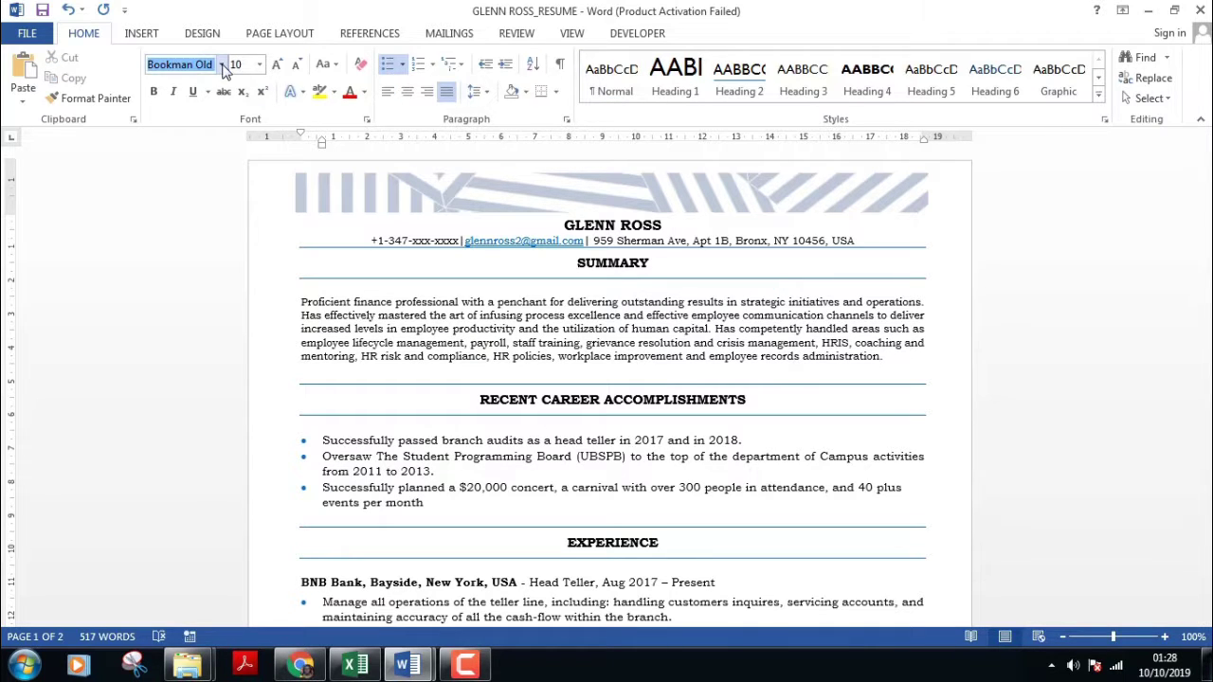
click(222, 65)
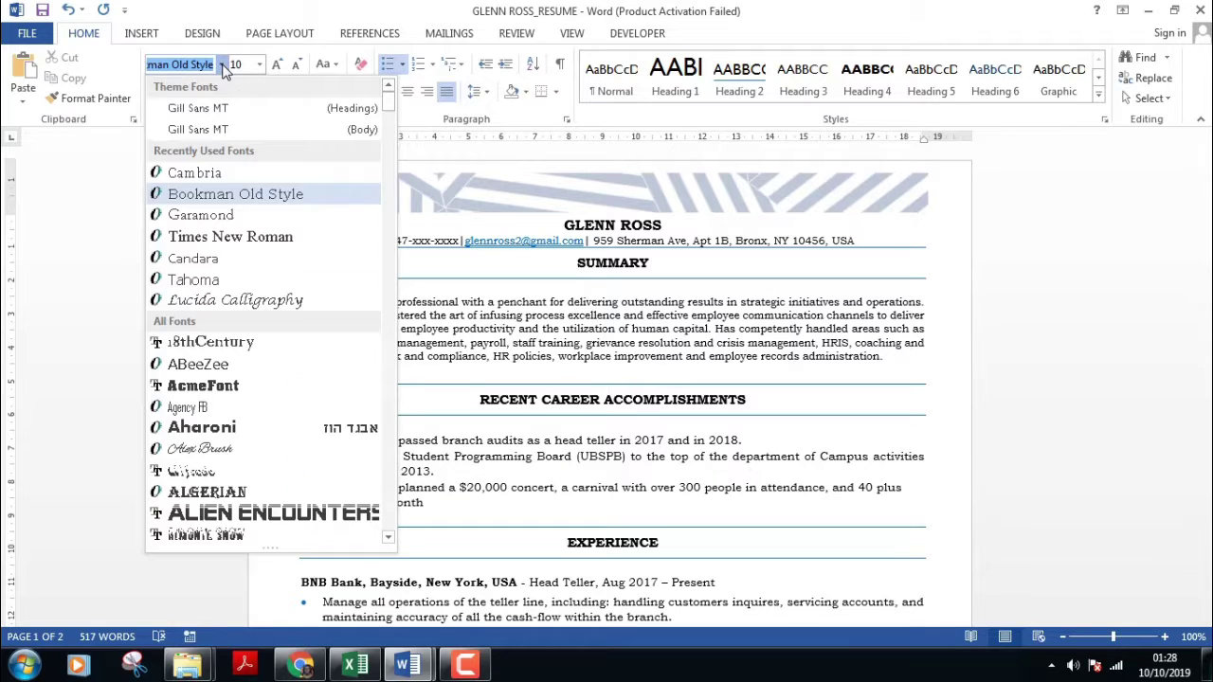
click(232, 194)
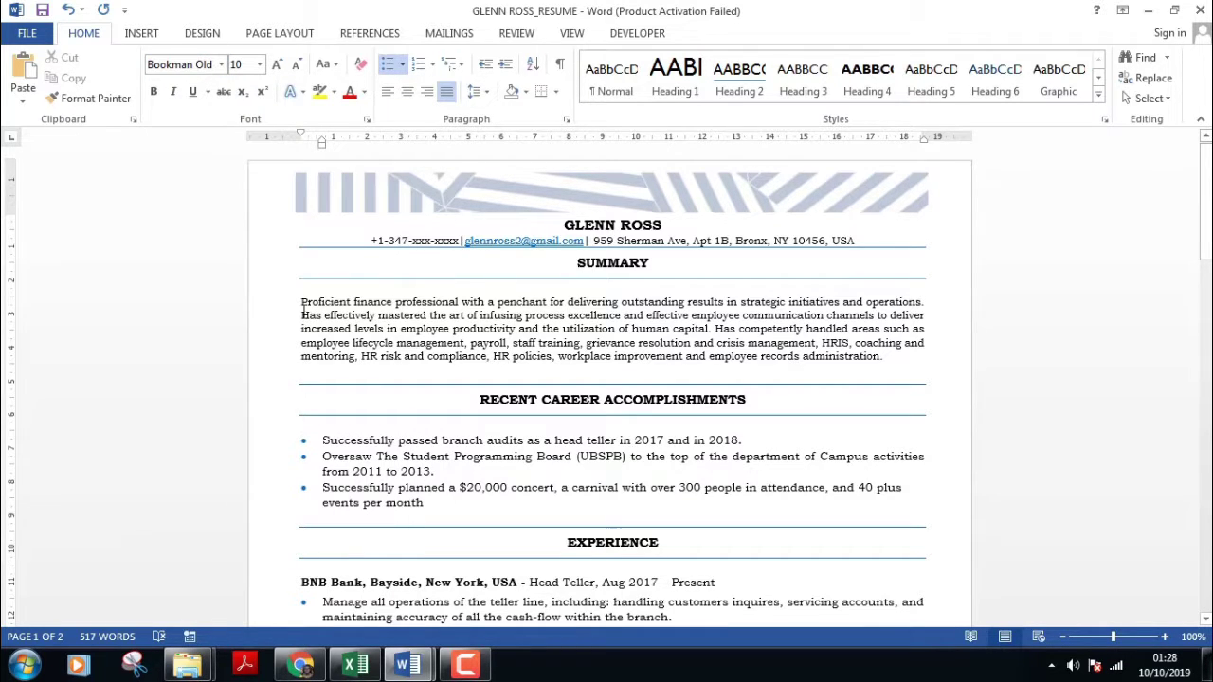
Step: Set the font size of the whole summary paragraph to 10 pt
drag(302, 304, 894, 359)
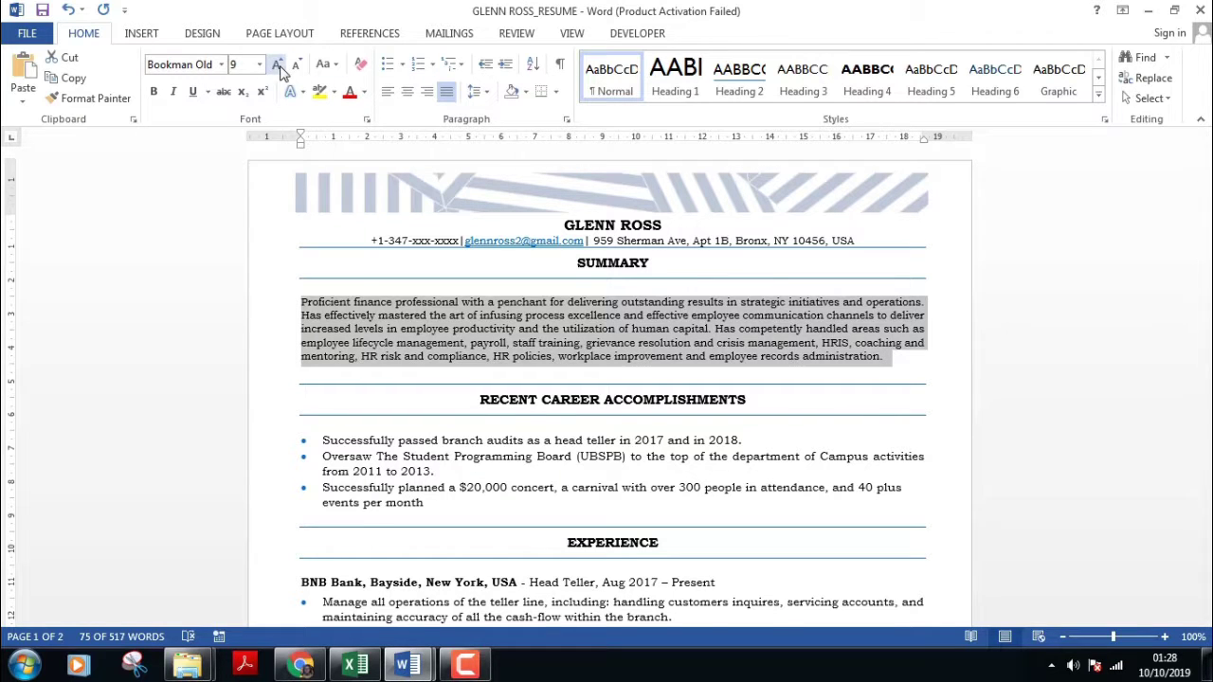
click(277, 65)
click(766, 382)
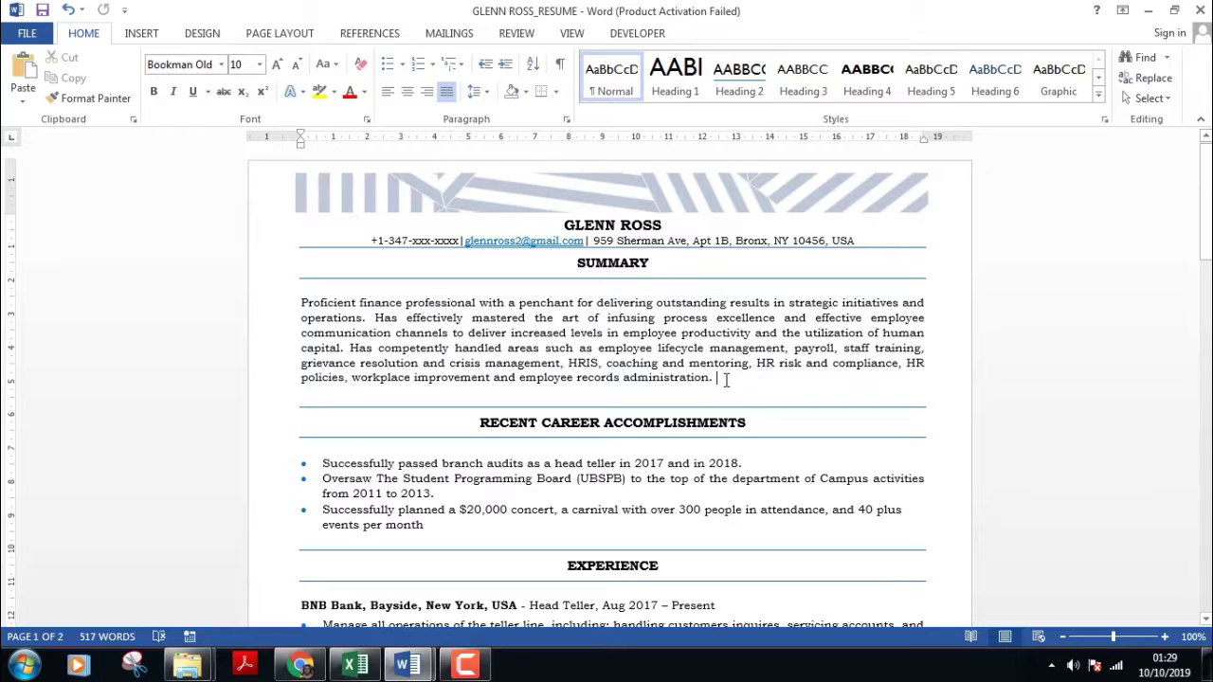
Step: Change the summary paragraph's font to Garamond and set its size to 12 pt
drag(718, 379, 316, 309)
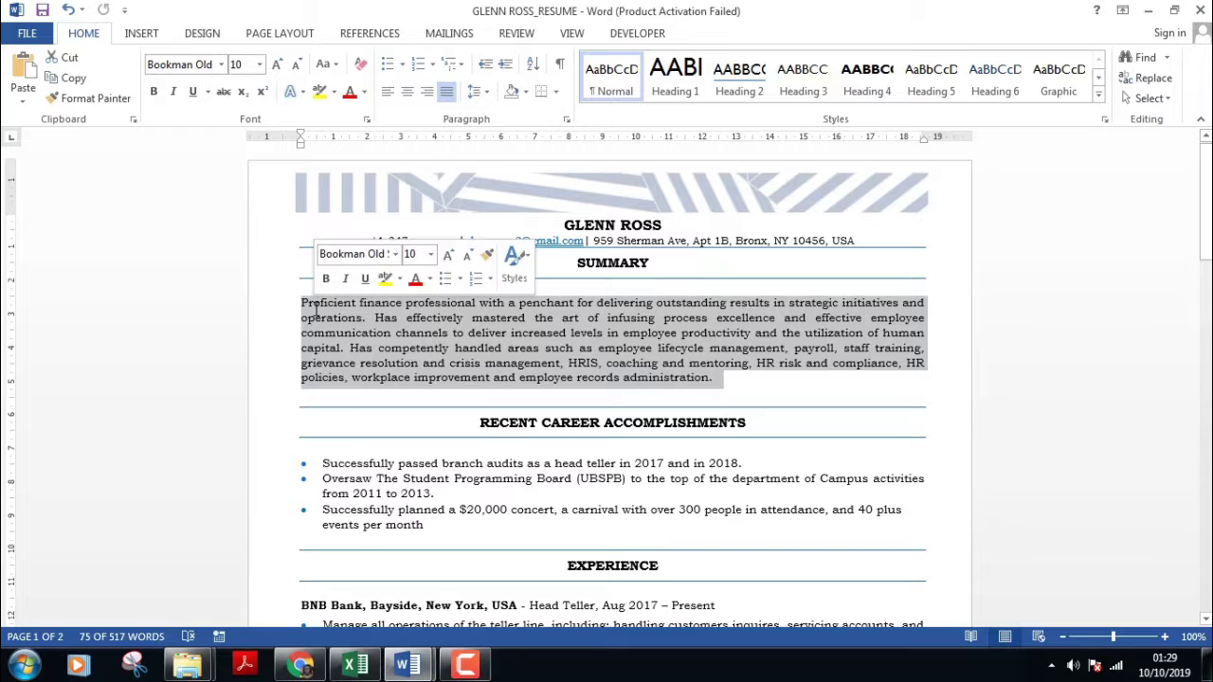
click(221, 64)
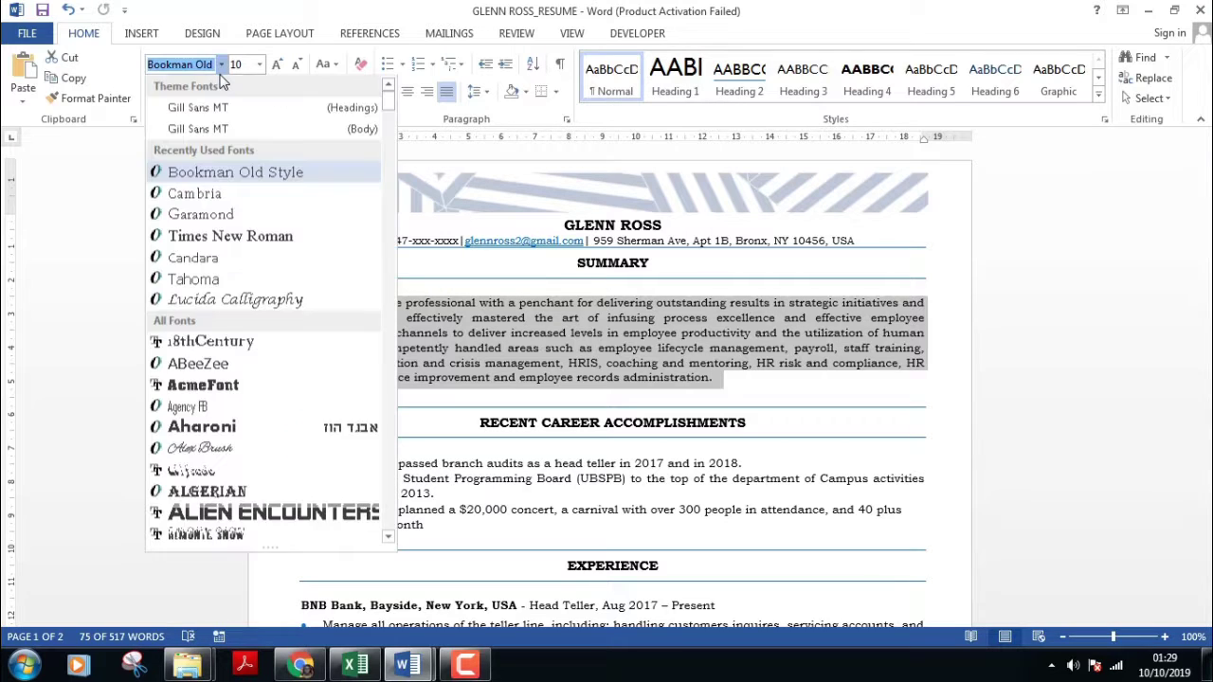
click(220, 216)
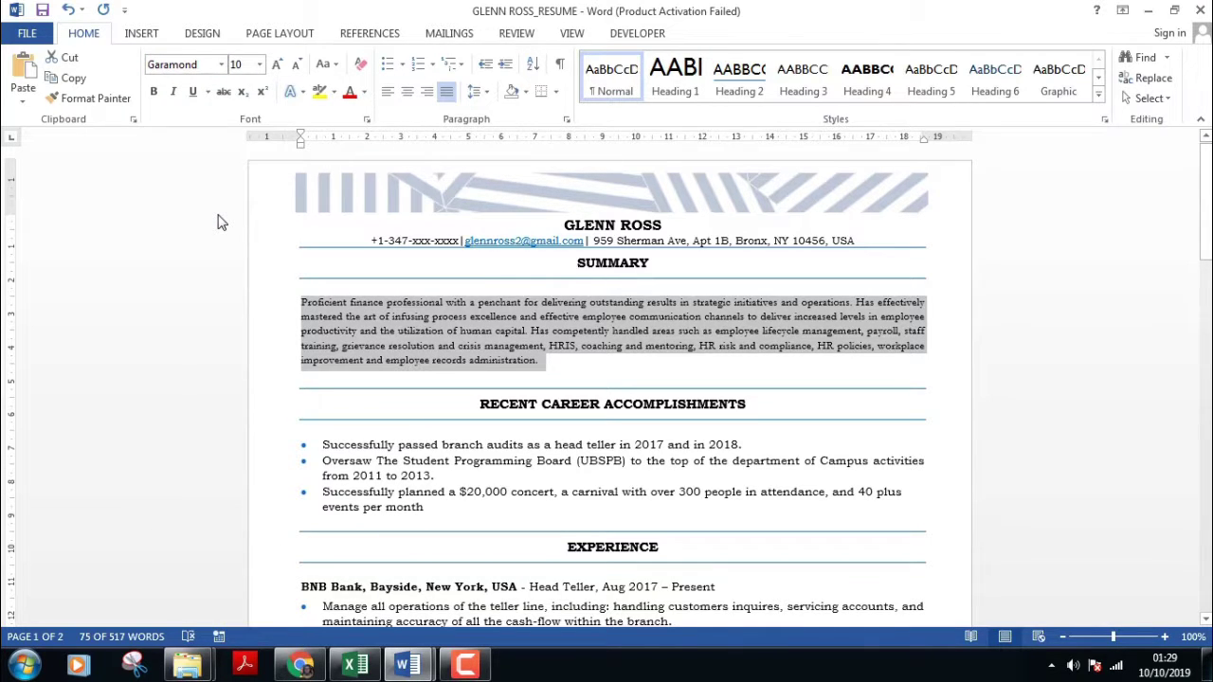
click(278, 65)
click(278, 66)
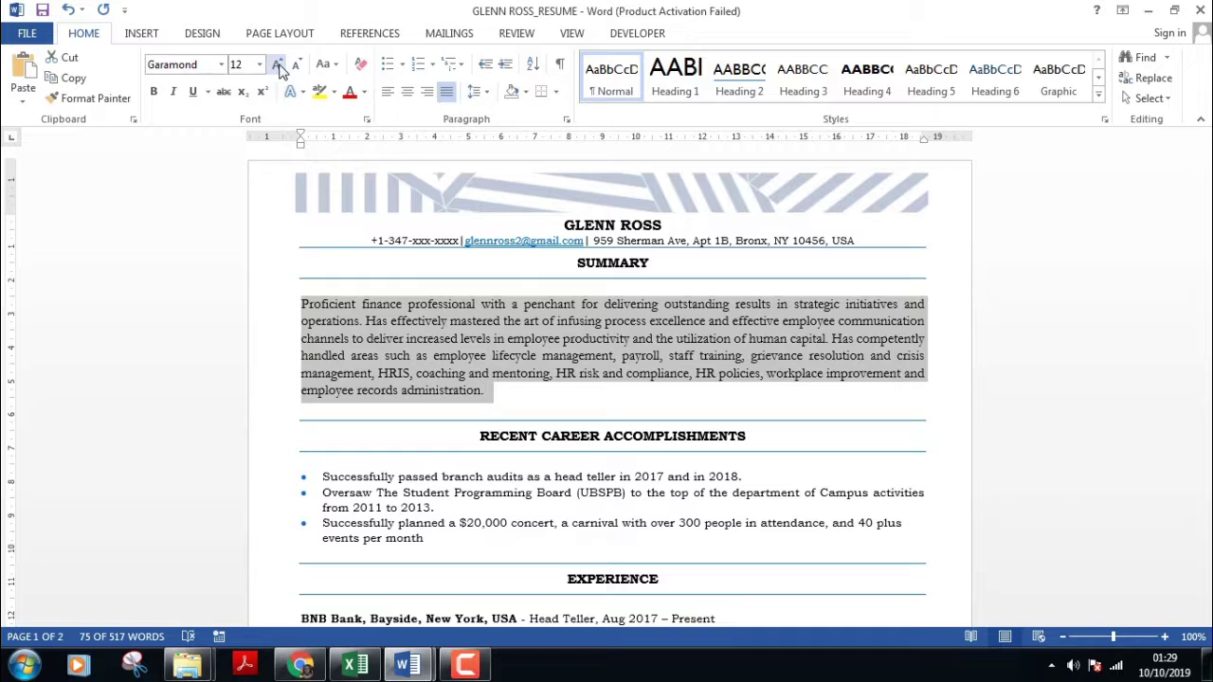
click(278, 65)
click(277, 65)
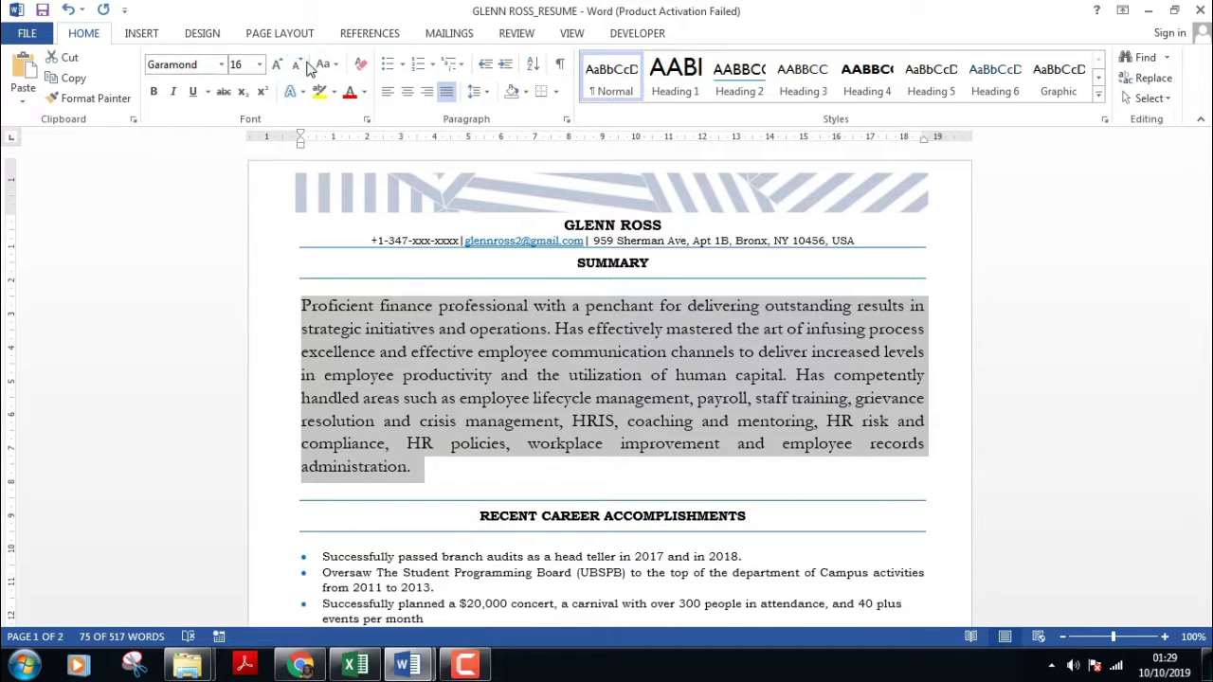
click(299, 66)
click(299, 66)
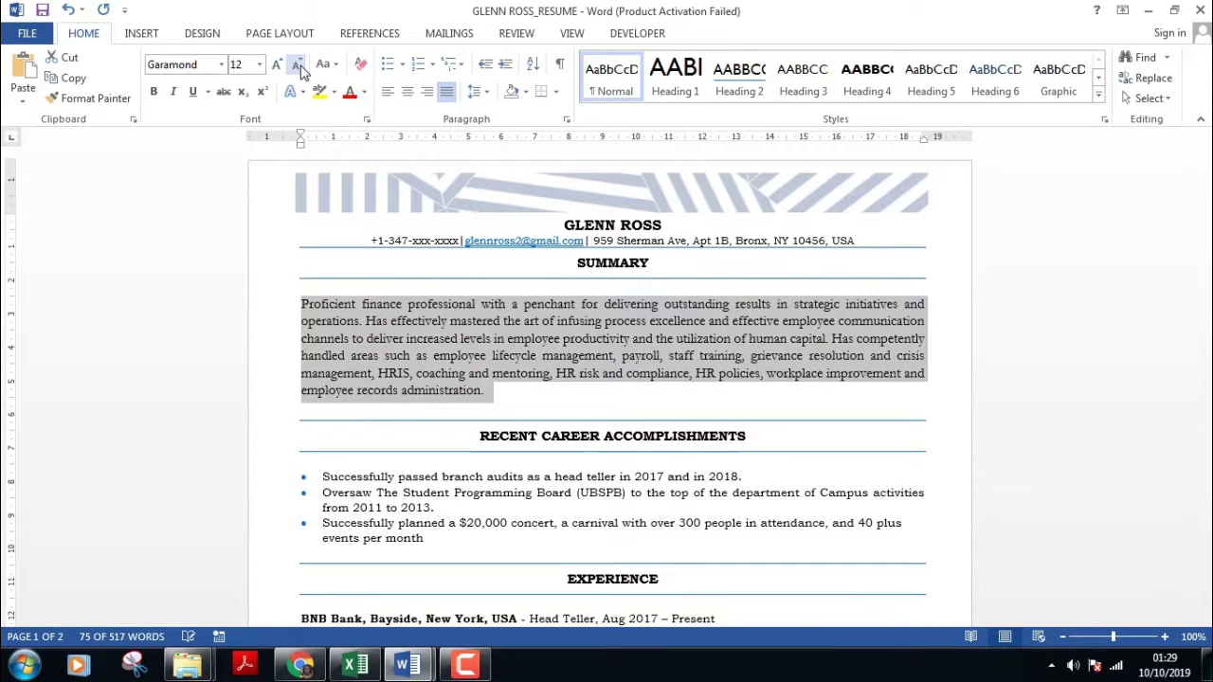
click(477, 392)
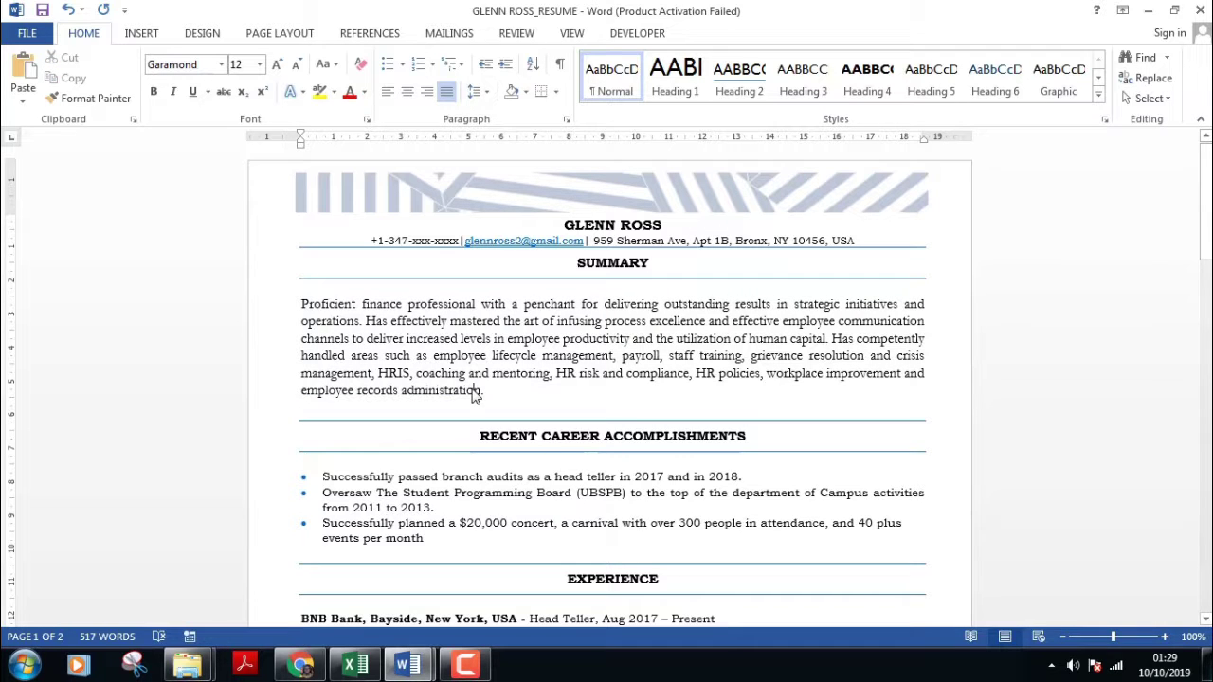
Step: Change the font of the whole summary paragraph to Times New Roman
drag(488, 391, 318, 304)
click(220, 64)
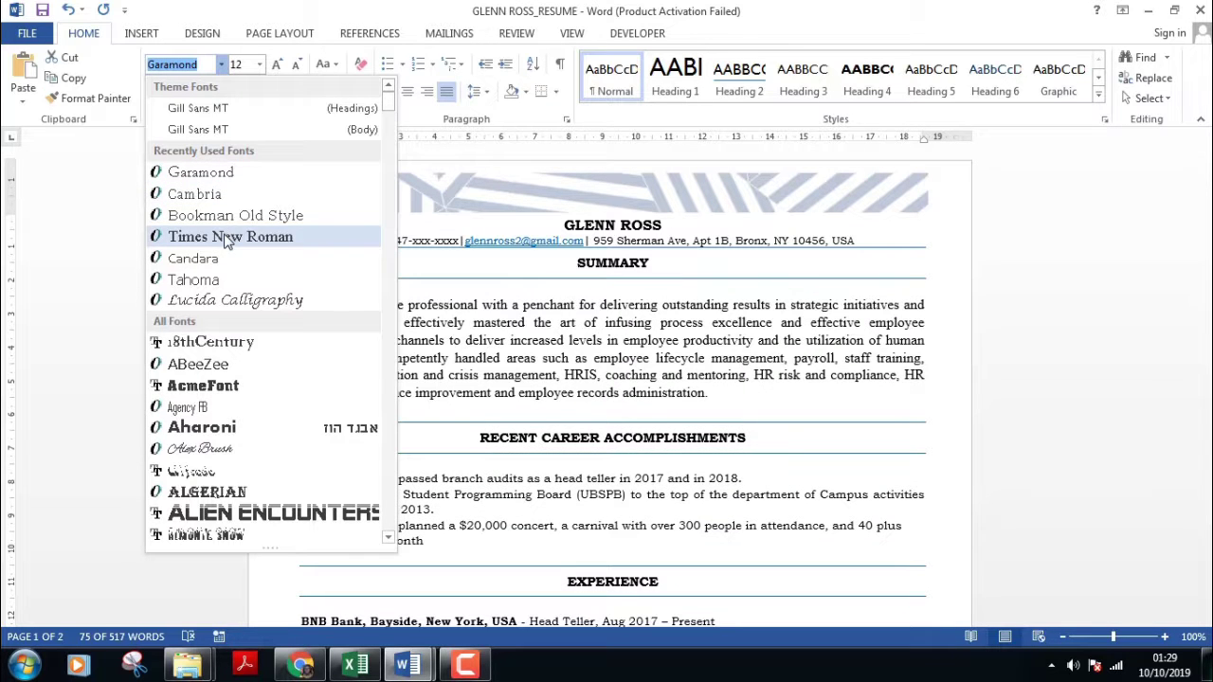
click(226, 236)
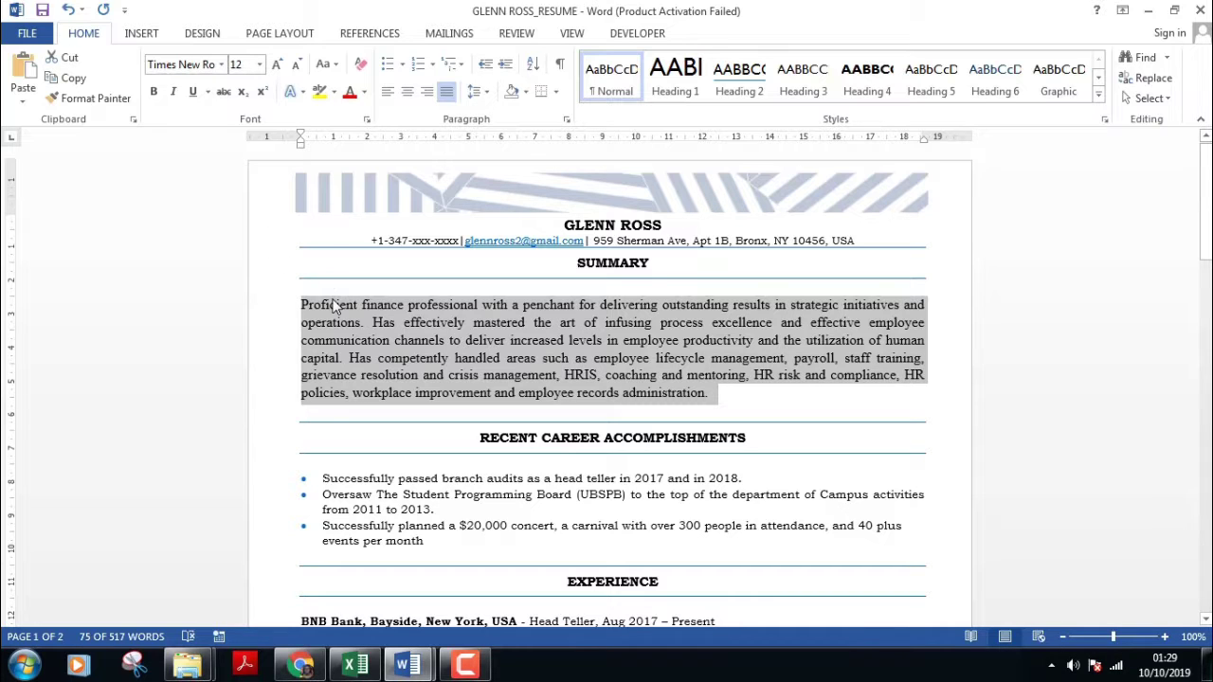
click(510, 375)
click(737, 394)
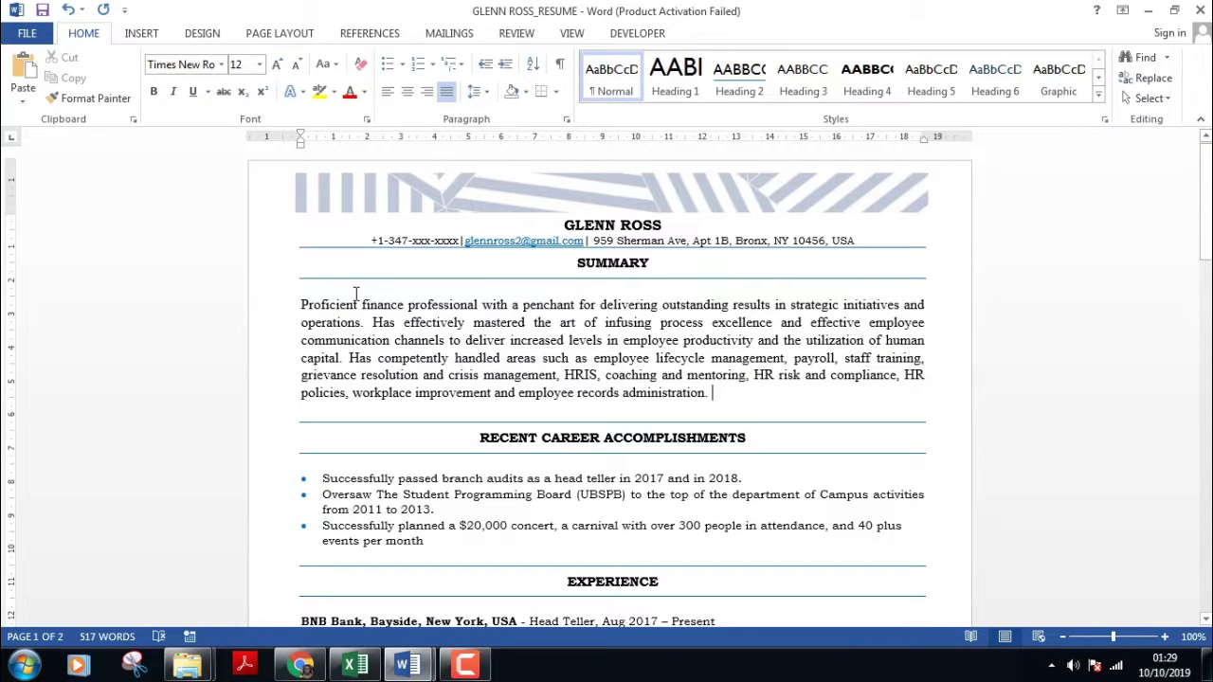
Step: Change the font of the whole summary paragraph to Cambria
click(222, 66)
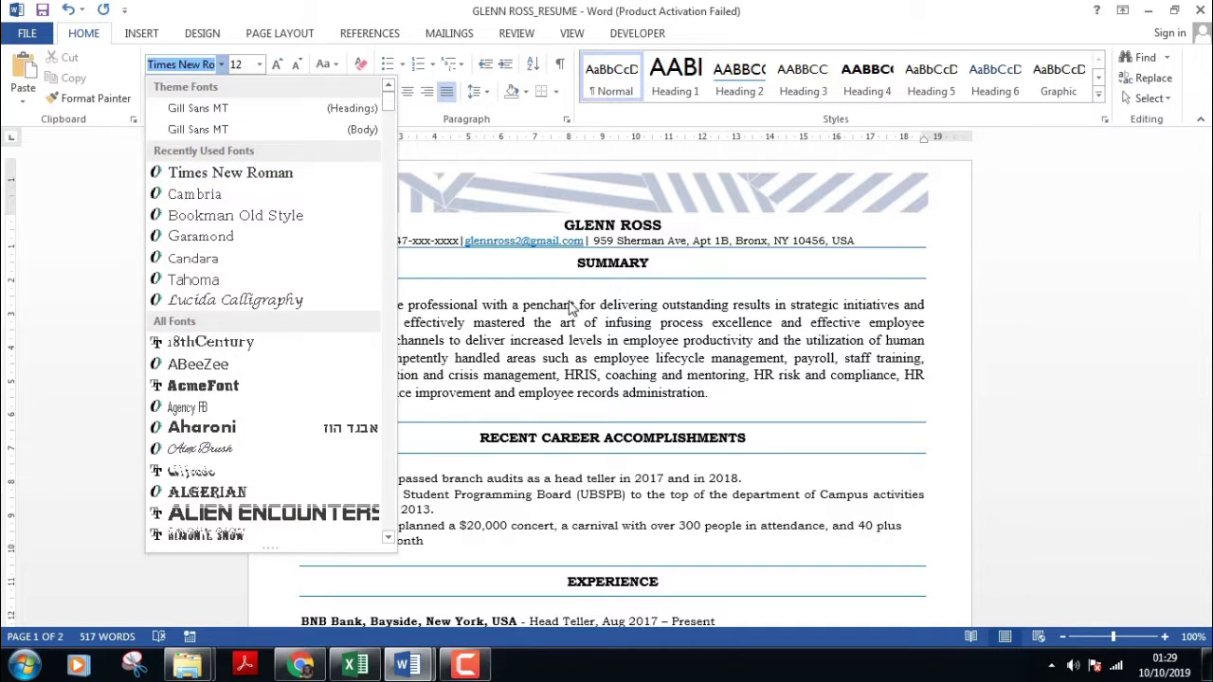
click(715, 398)
drag(713, 394, 302, 303)
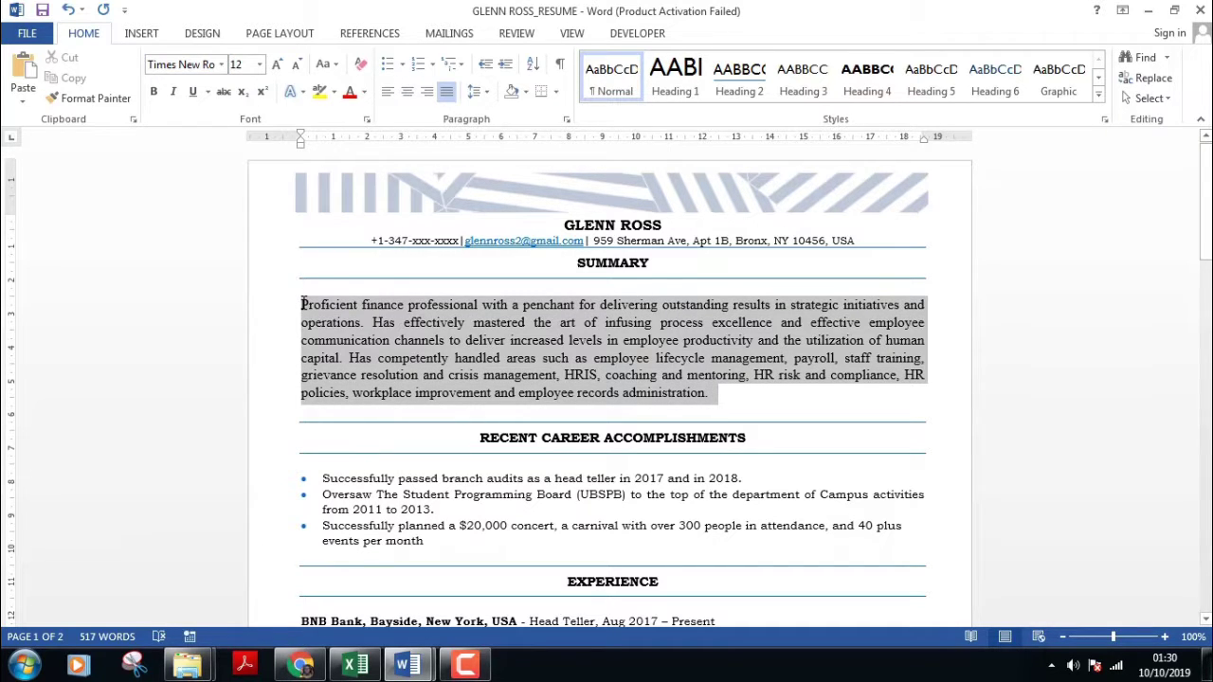
click(222, 64)
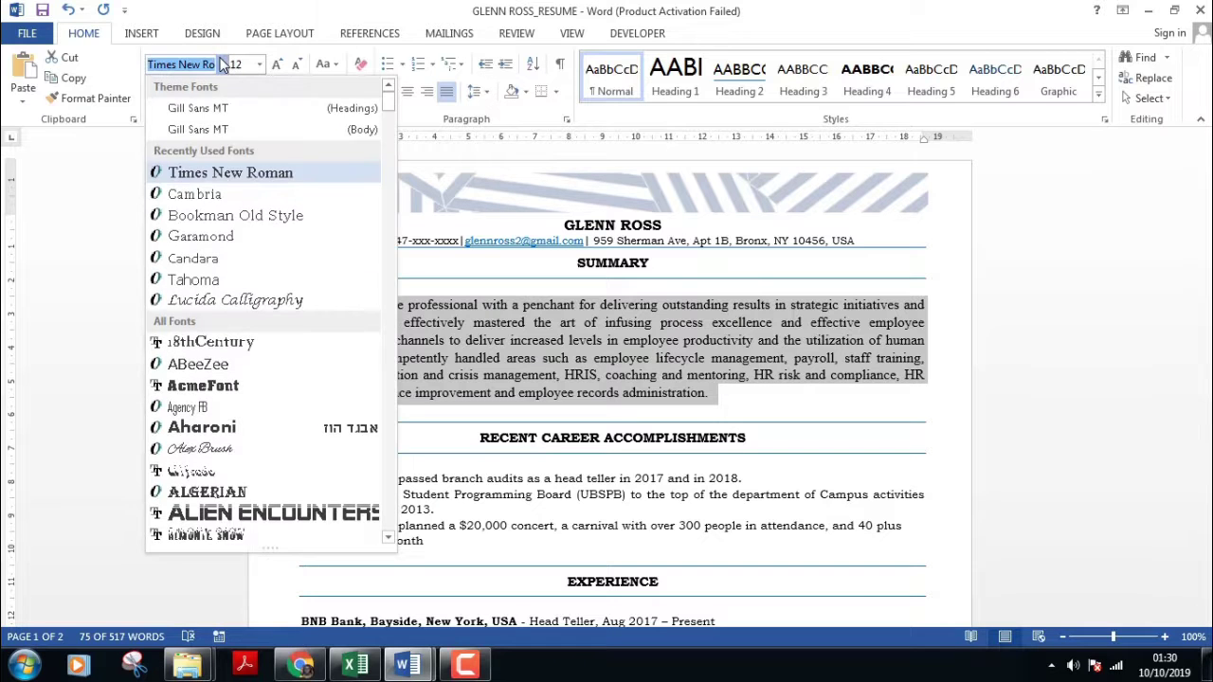
click(201, 194)
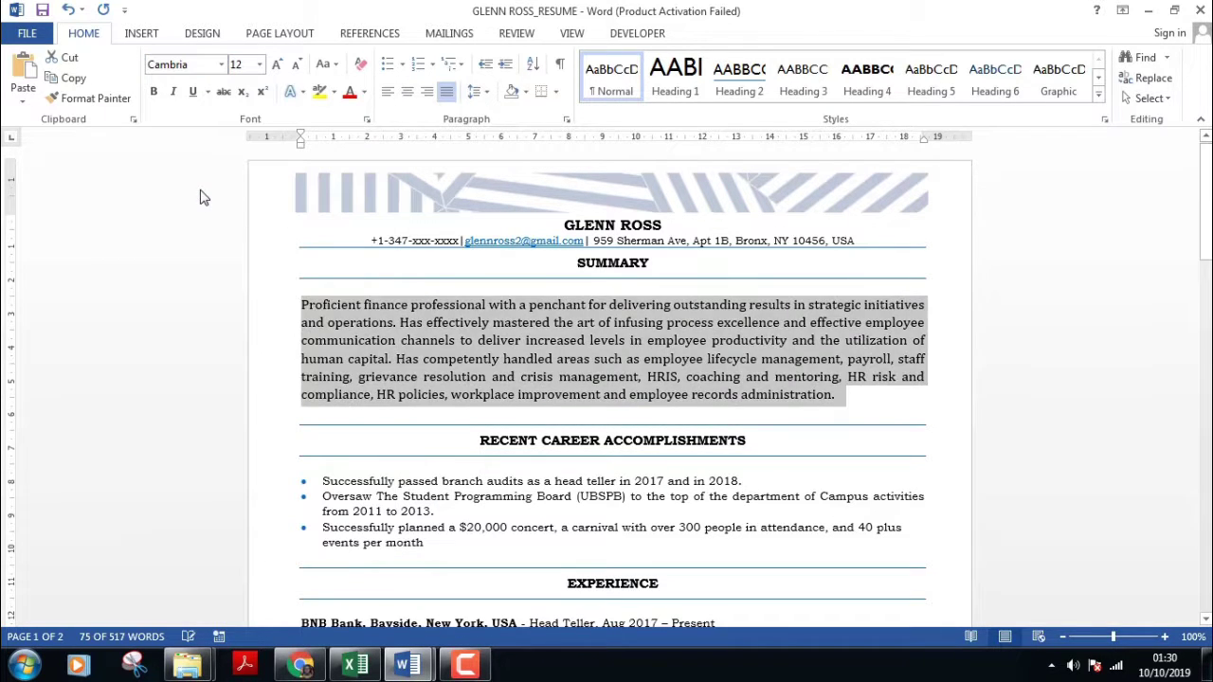
click(479, 323)
Step: Change the font of the whole summary paragraph to Tahoma
click(851, 402)
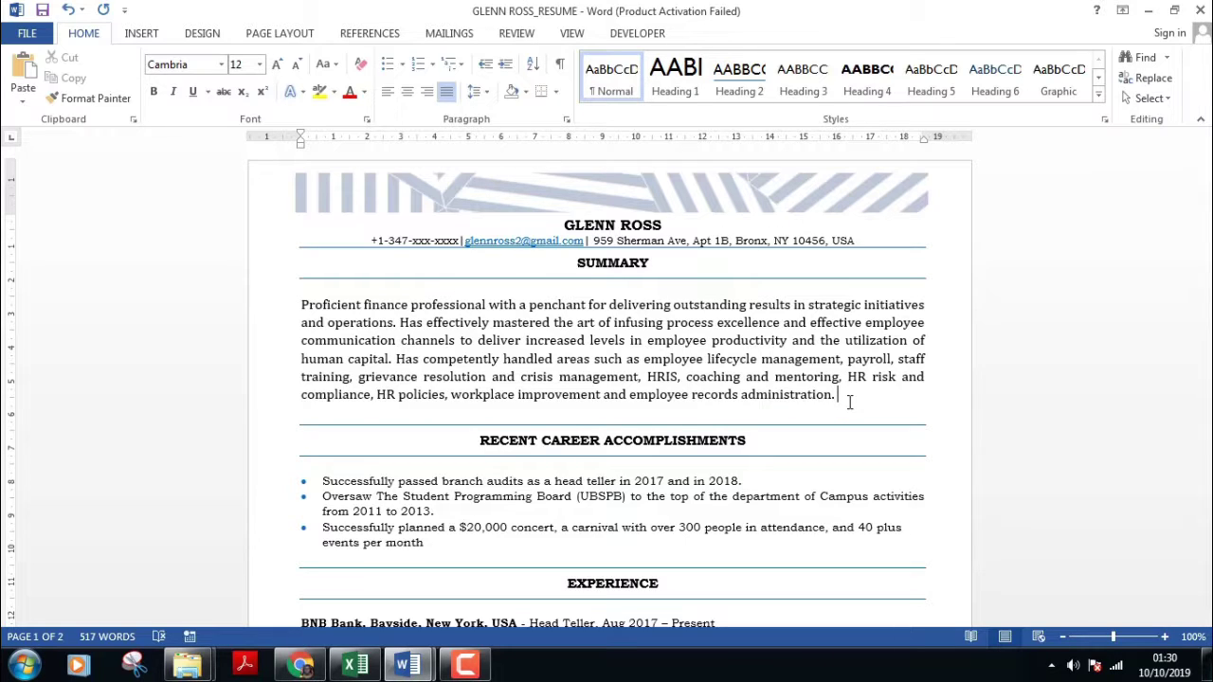
drag(850, 401, 319, 305)
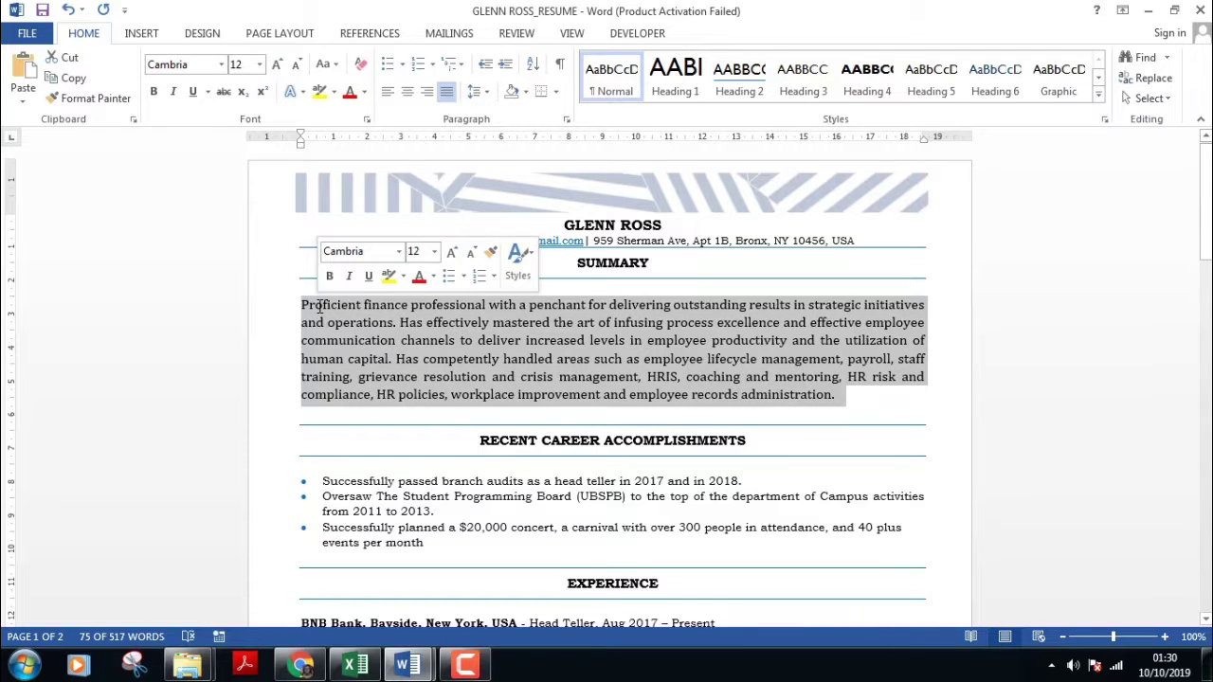
click(222, 64)
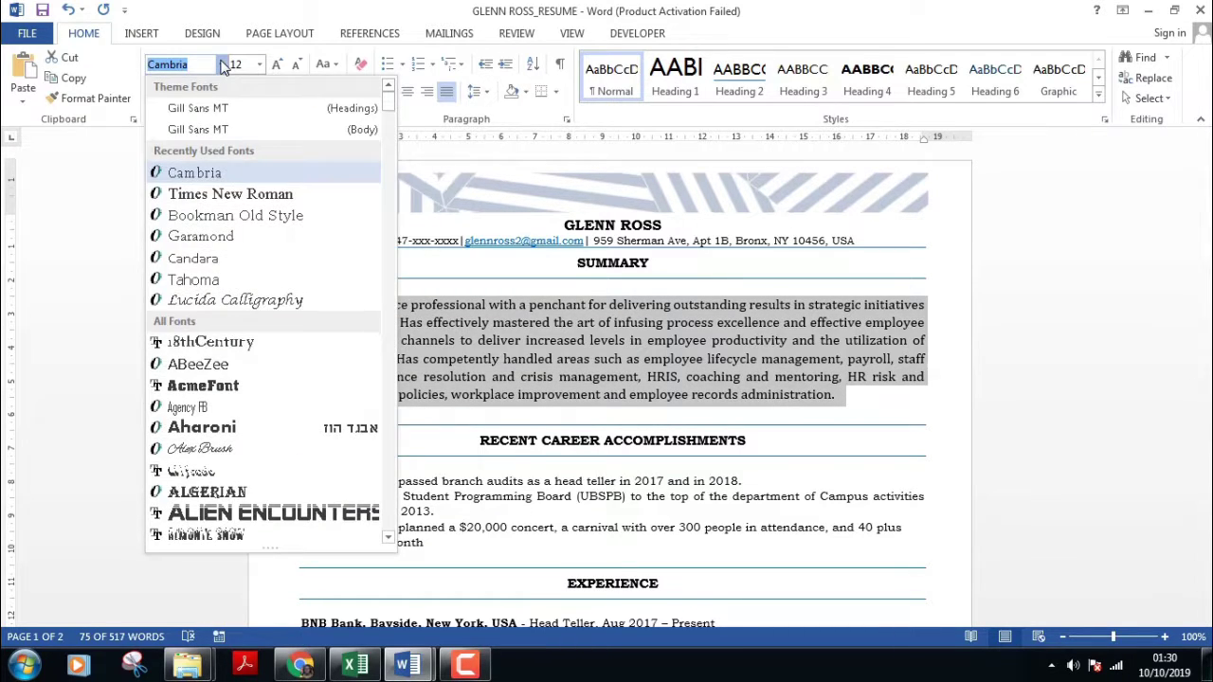
click(204, 280)
click(410, 436)
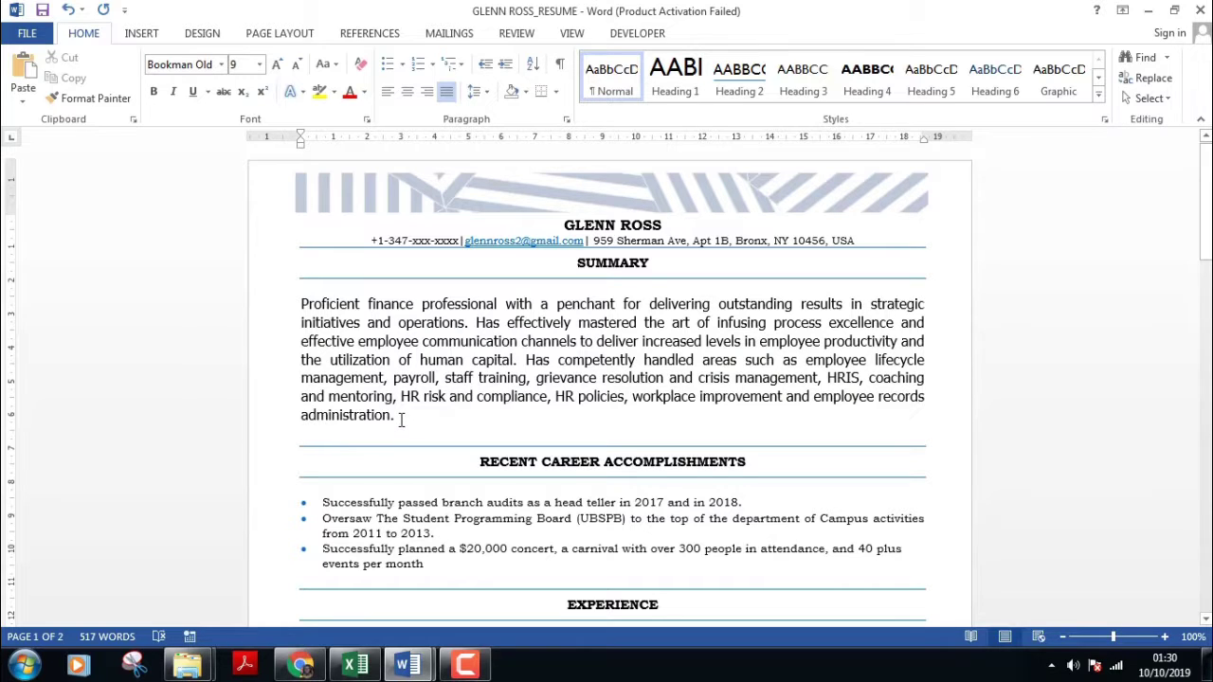
Step: Try the summary paragraph at sizes between 10 and 12 pt and settle on 11 pt
drag(406, 419, 292, 315)
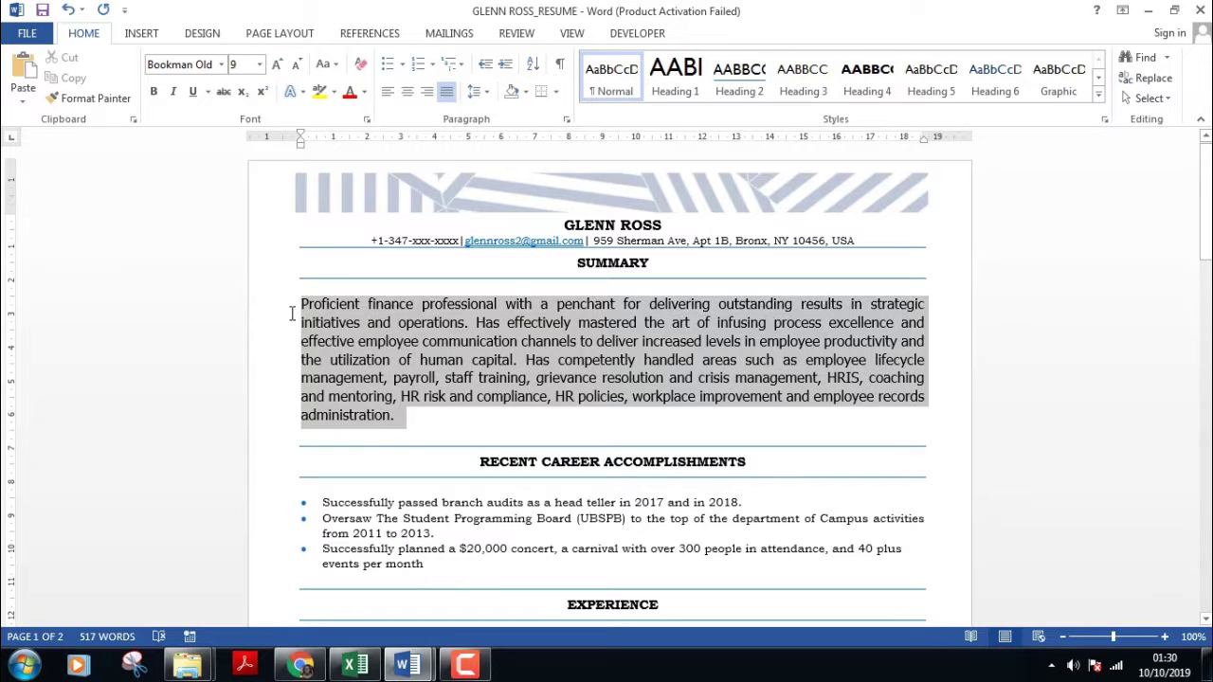
click(296, 64)
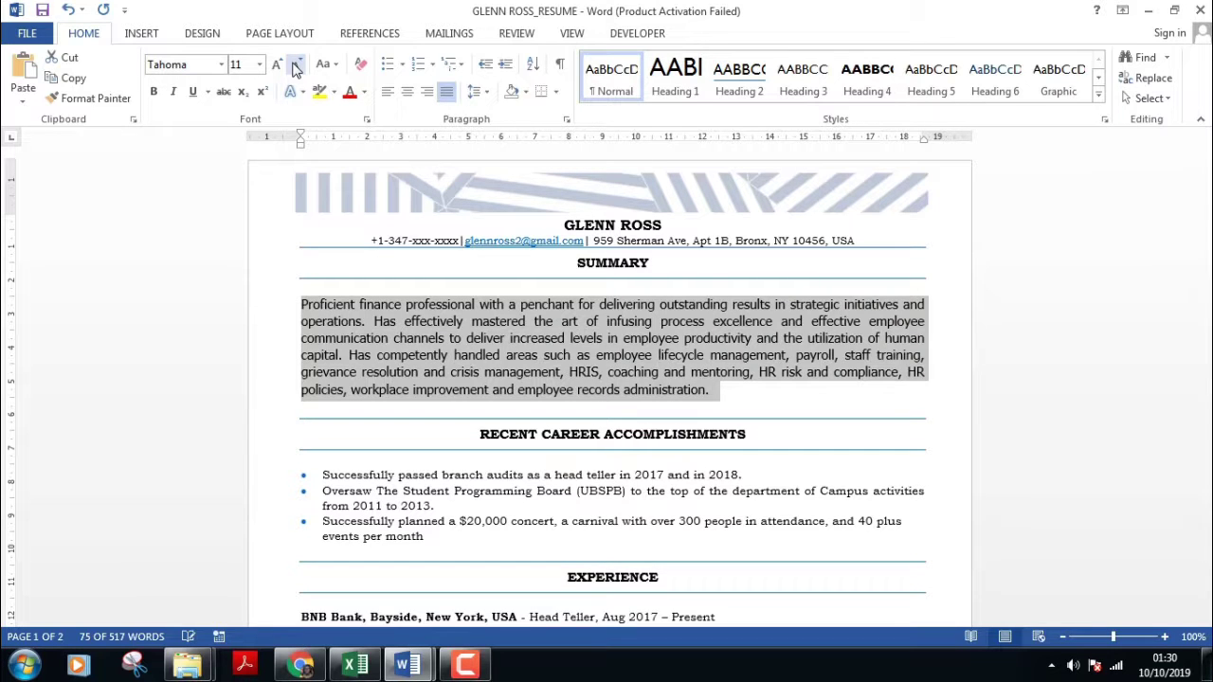
click(295, 64)
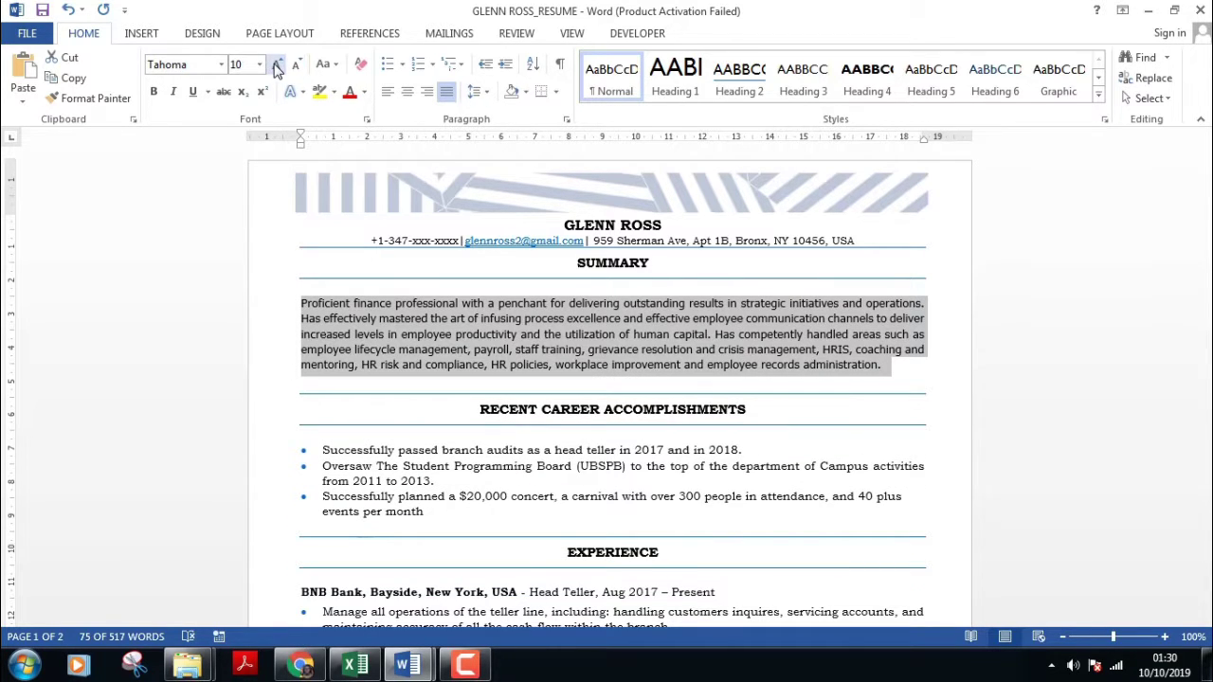
click(277, 66)
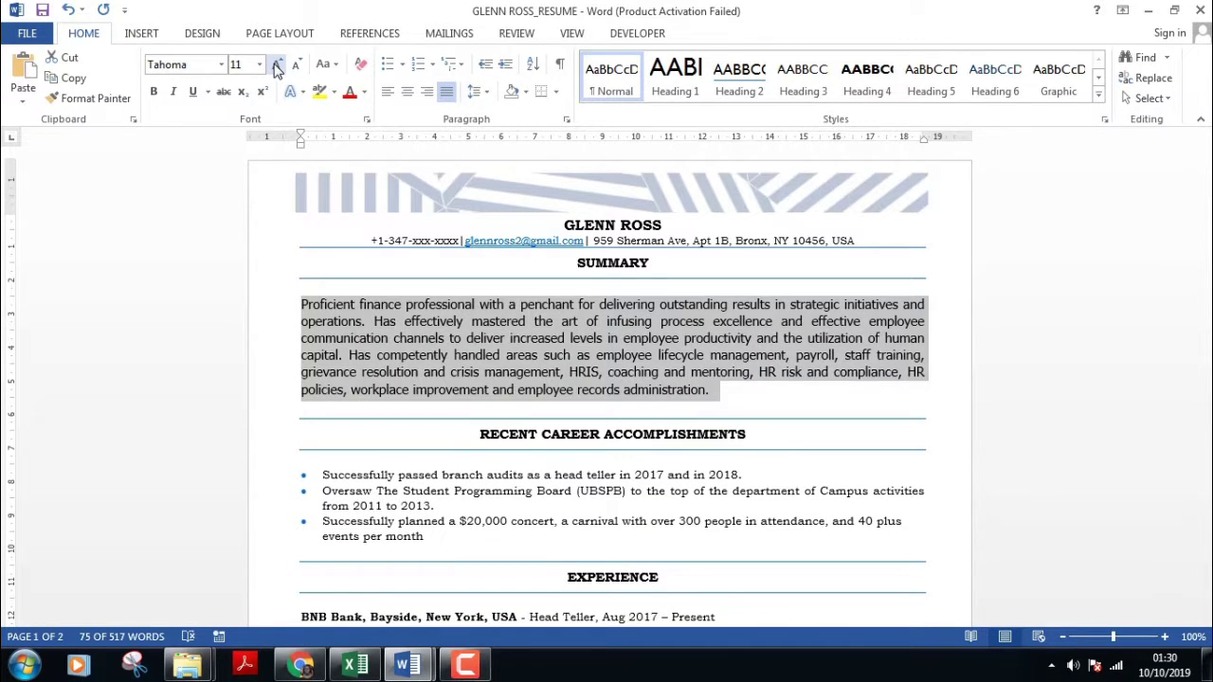
click(276, 66)
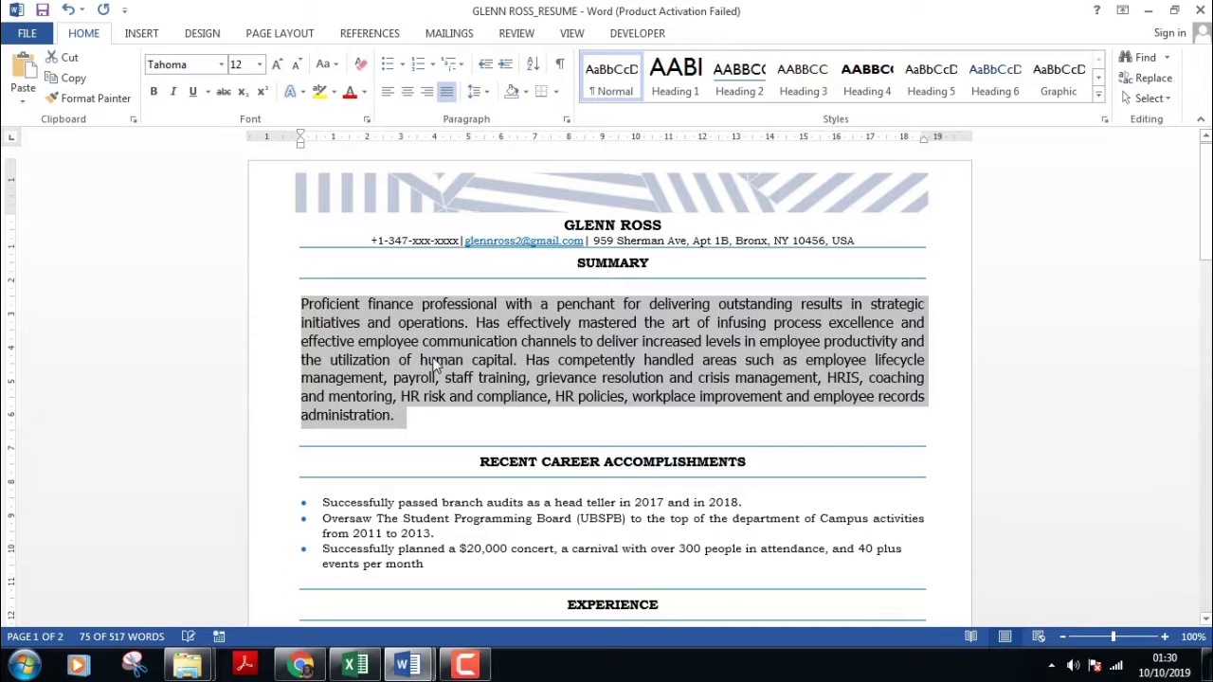
click(297, 65)
click(794, 405)
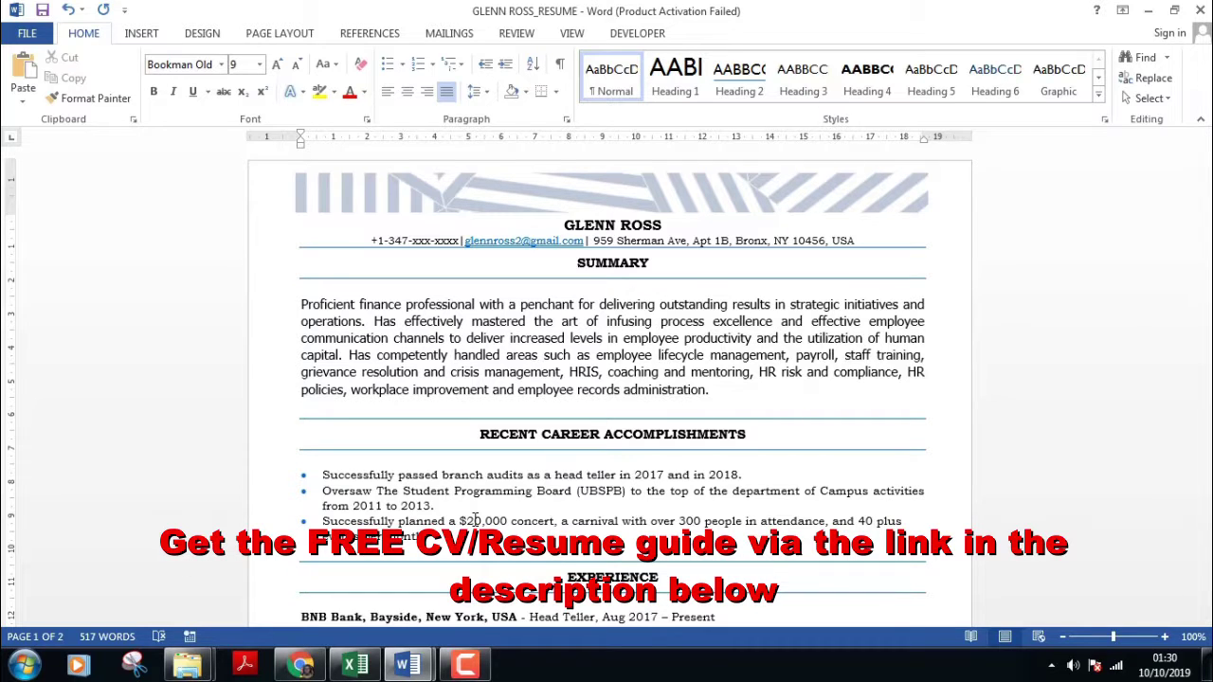
click(224, 65)
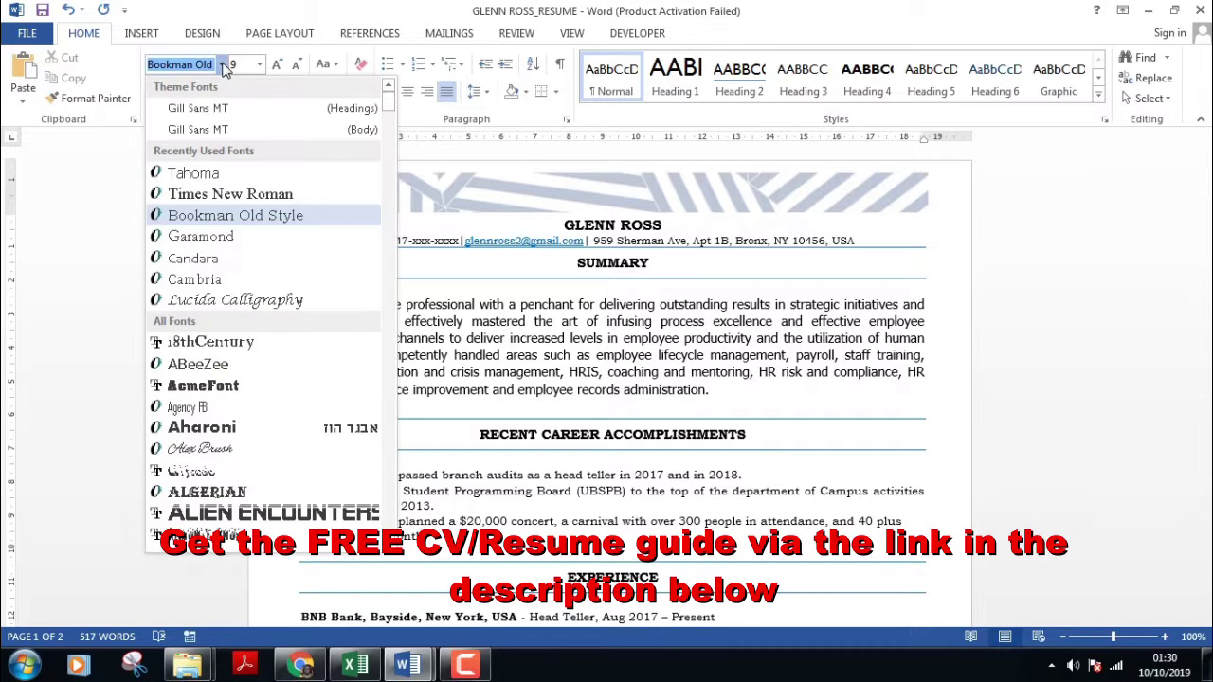
click(498, 470)
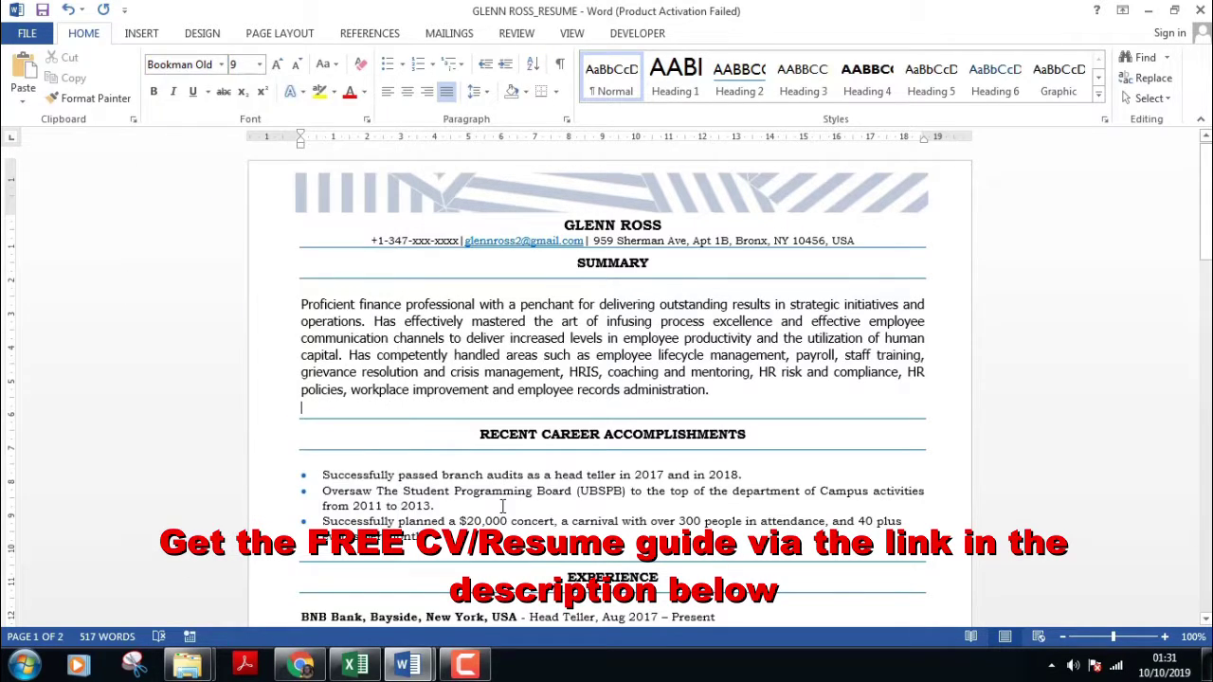
click(221, 64)
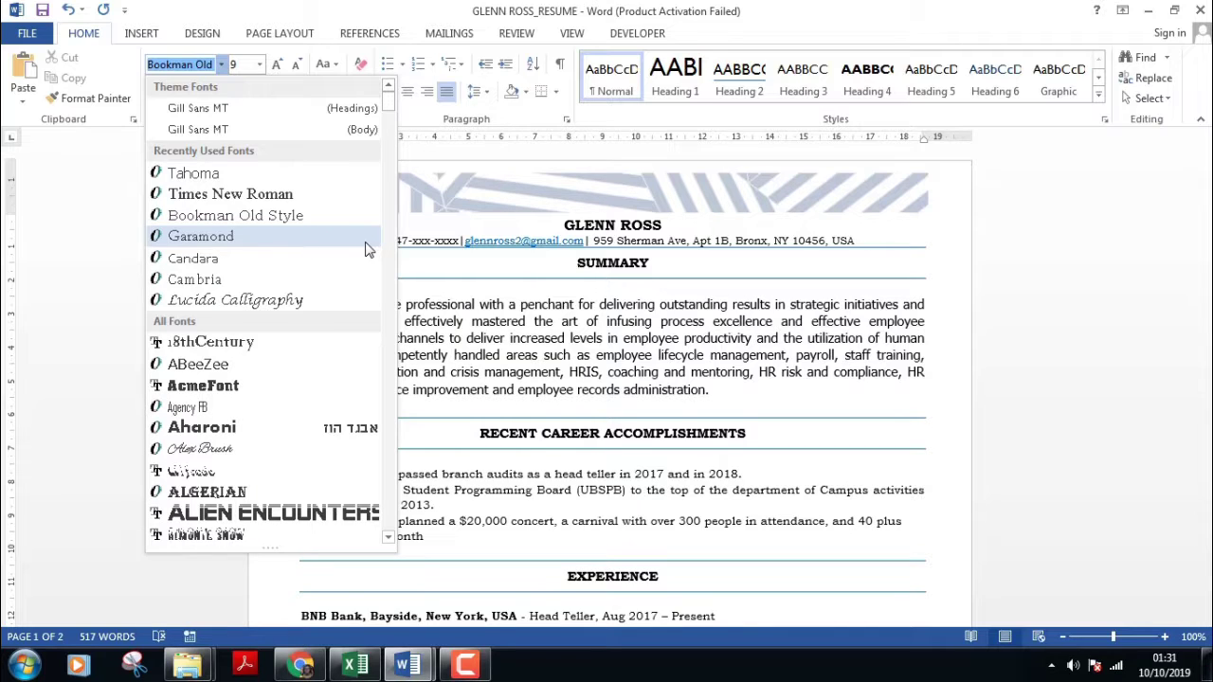
click(487, 260)
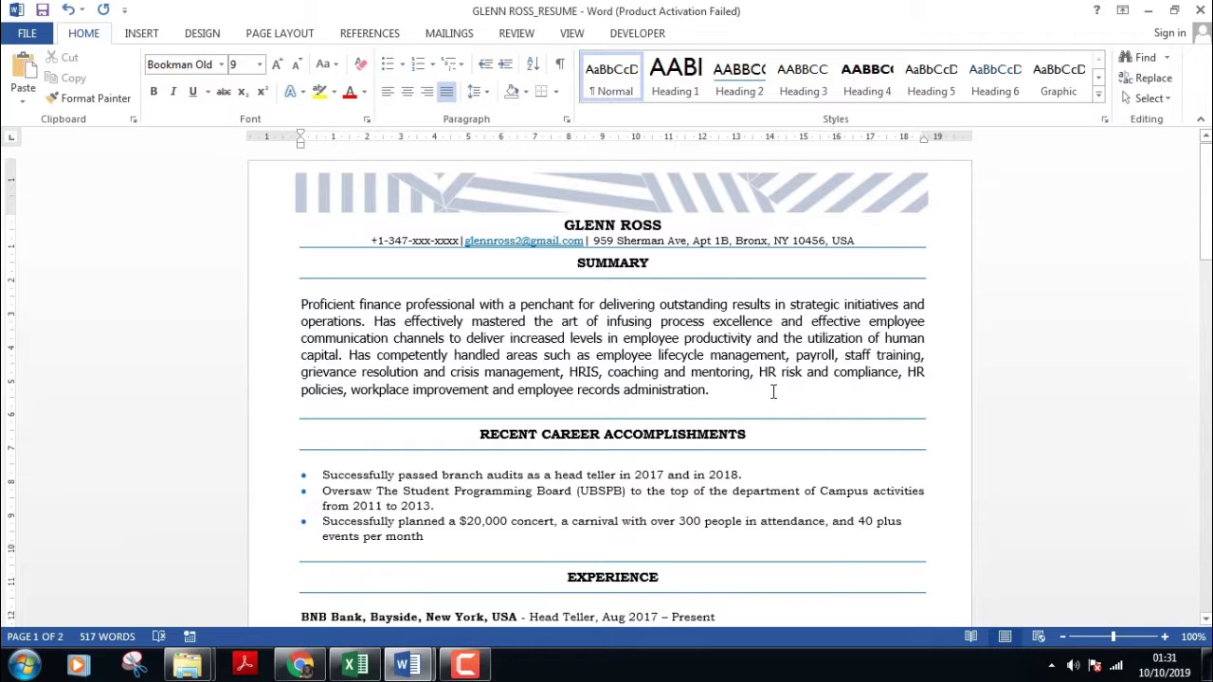
Step: Change the summary paragraph's font to Gill Sans MT and set its size to 12 pt
drag(718, 395, 331, 301)
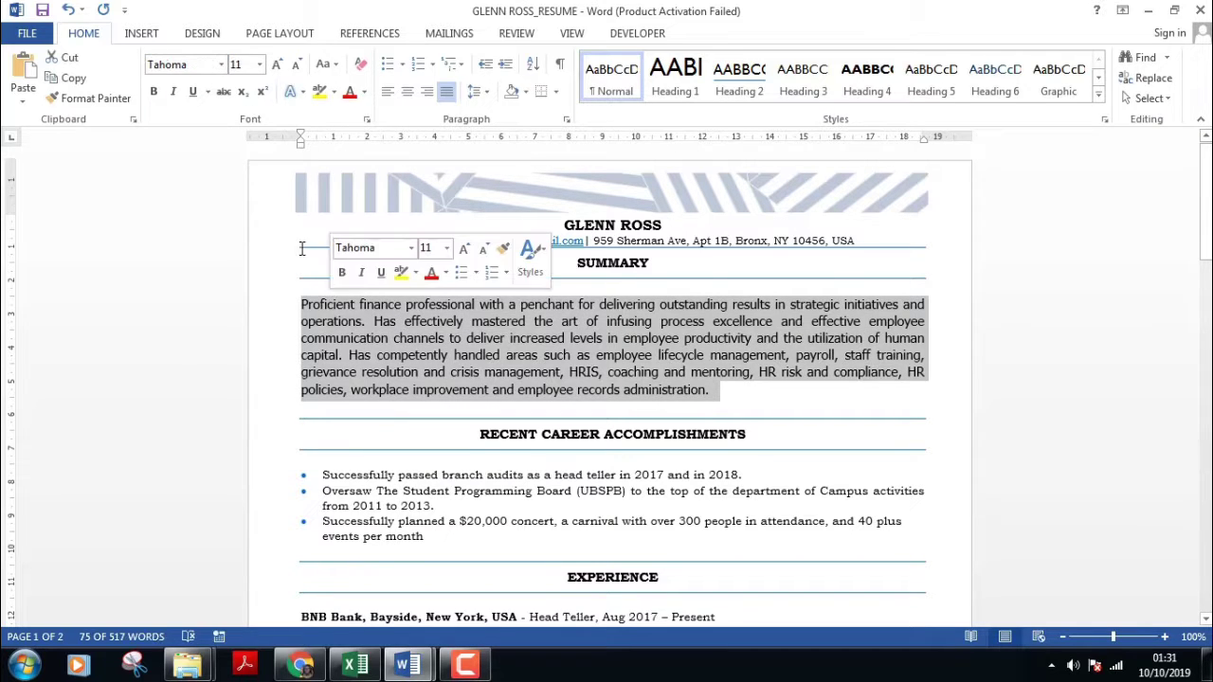
click(187, 67)
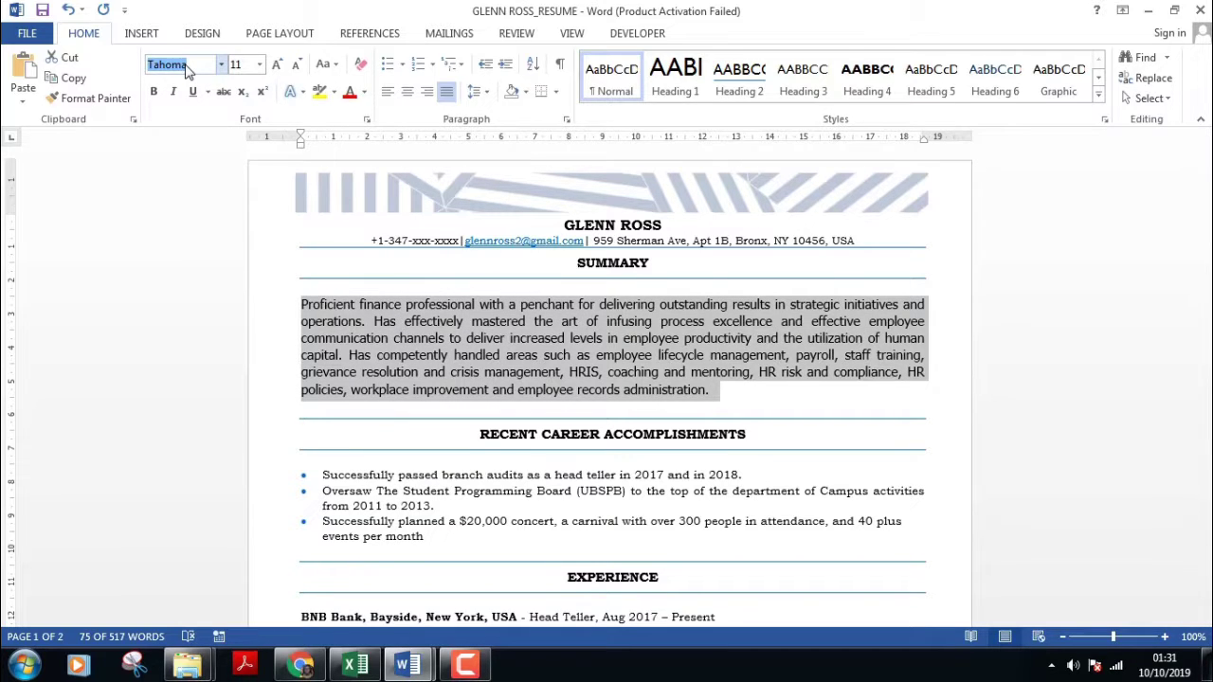
text(Gill Sans MT)
key(Return)
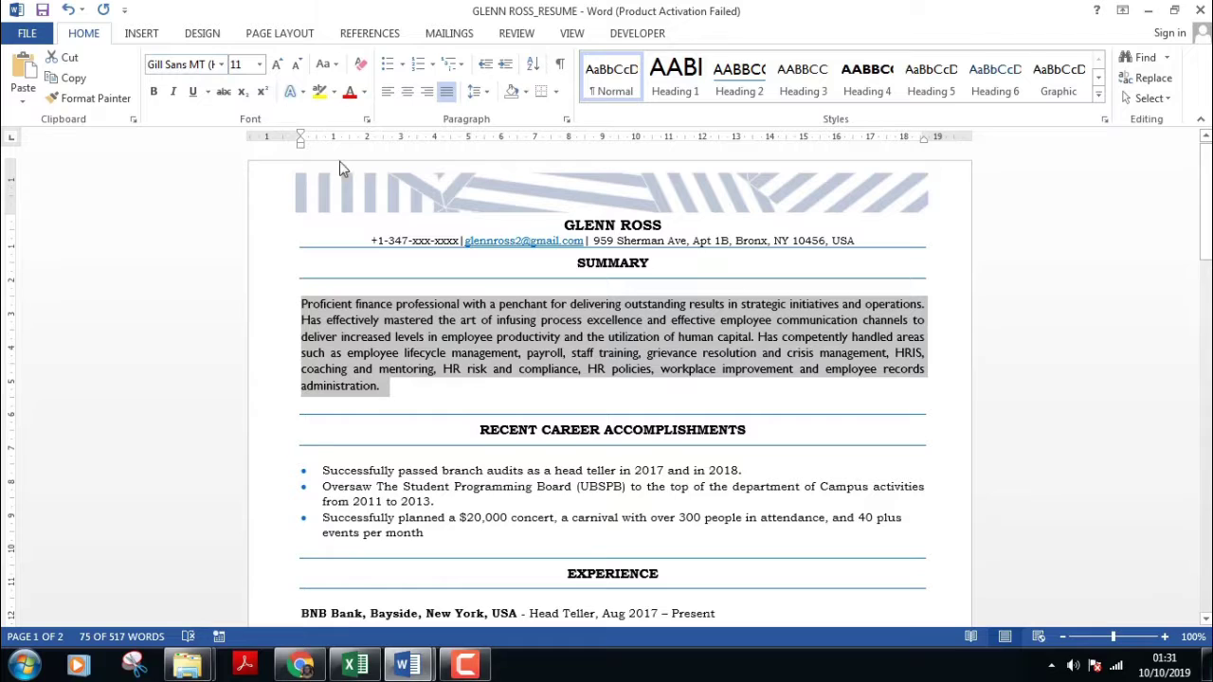
click(458, 373)
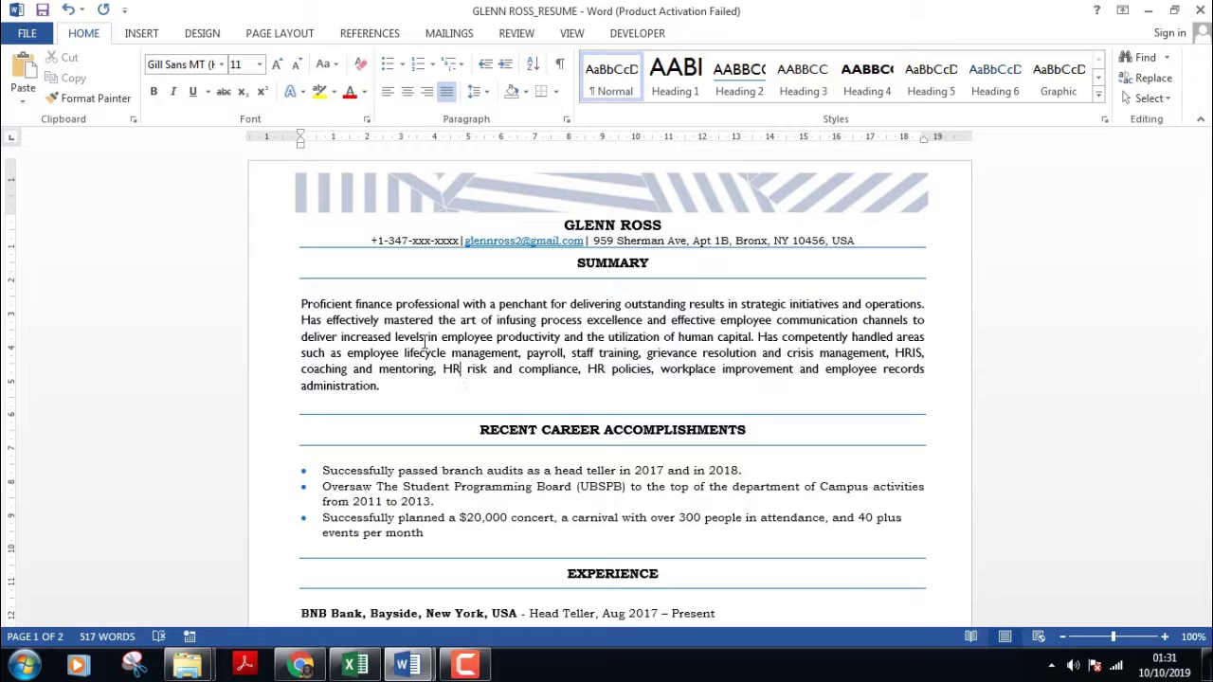
drag(383, 385, 301, 302)
click(276, 65)
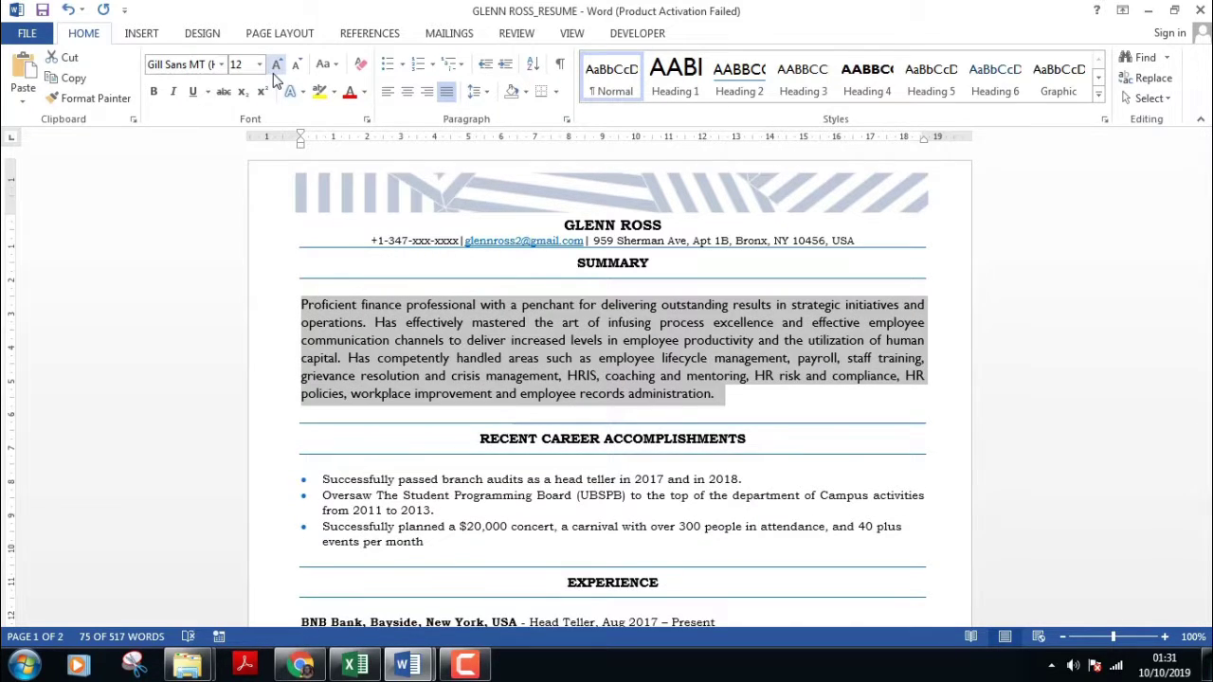
click(441, 357)
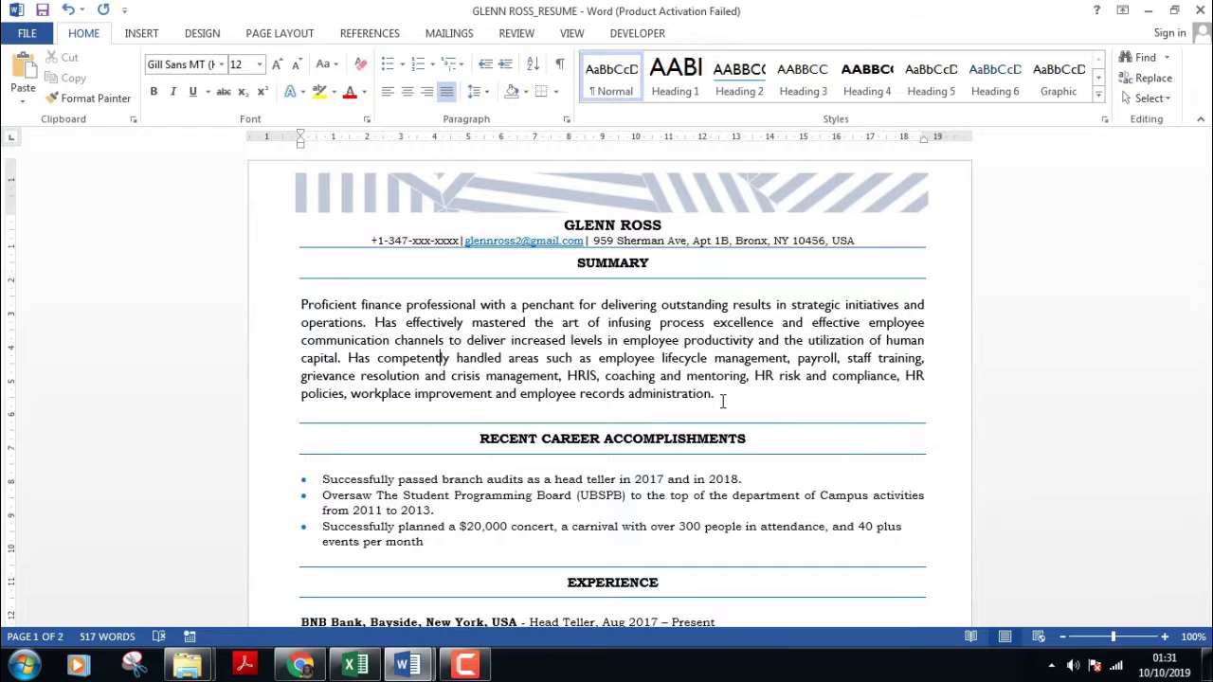
Step: Change the summary paragraph's font to Lucida Calligraphy and reduce its size to 10 pt
drag(723, 402, 350, 299)
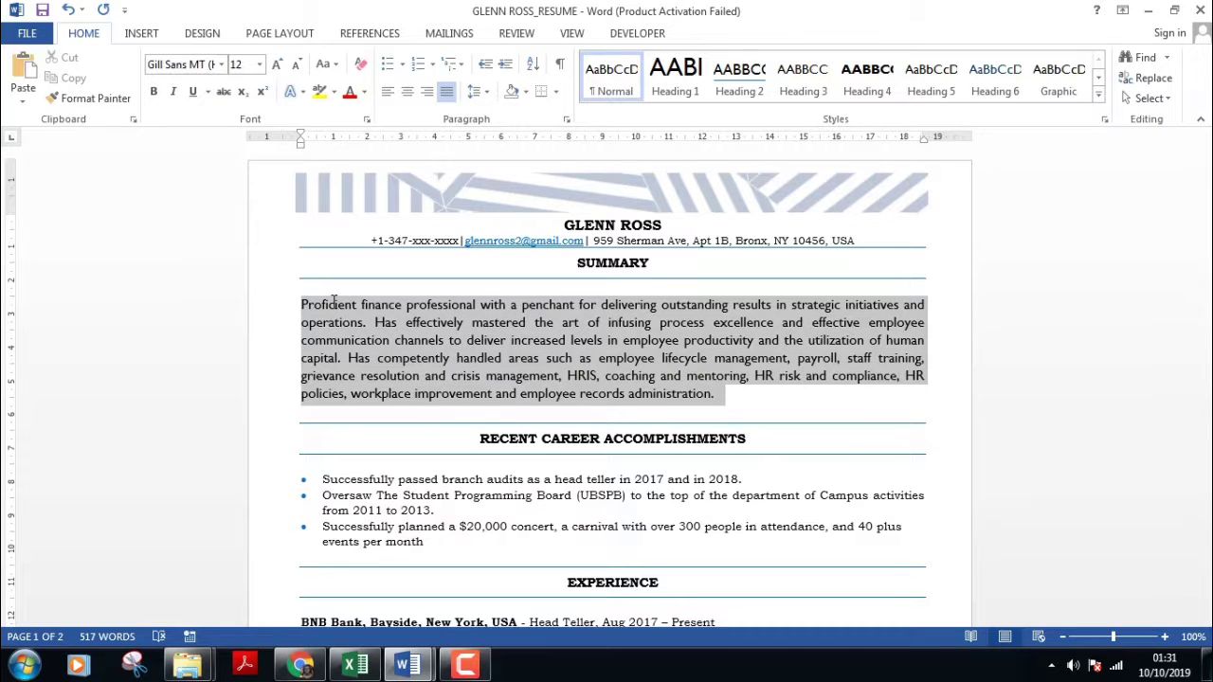
click(221, 64)
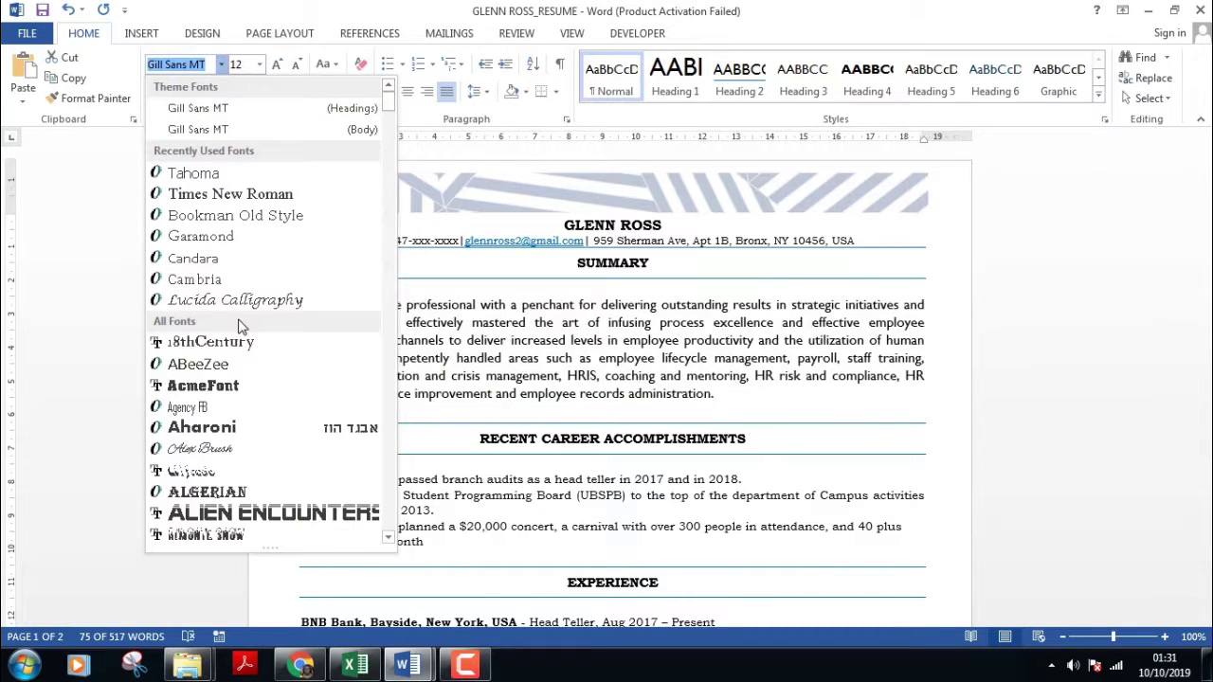
click(235, 300)
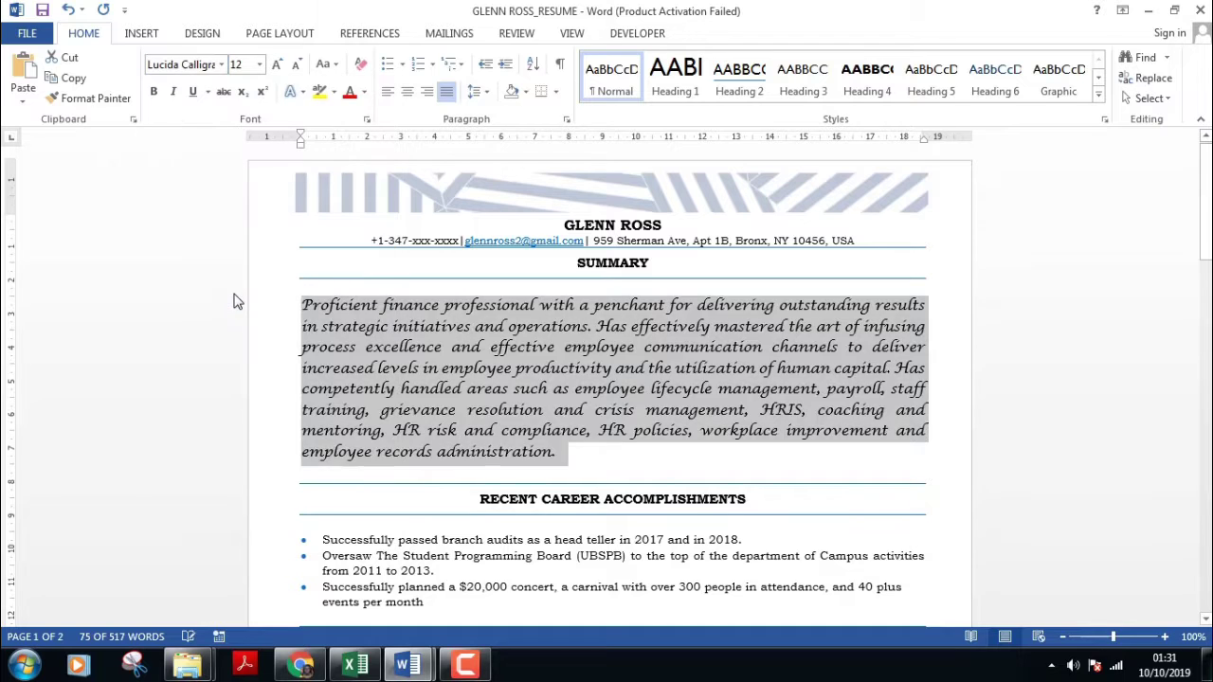
click(296, 64)
click(297, 65)
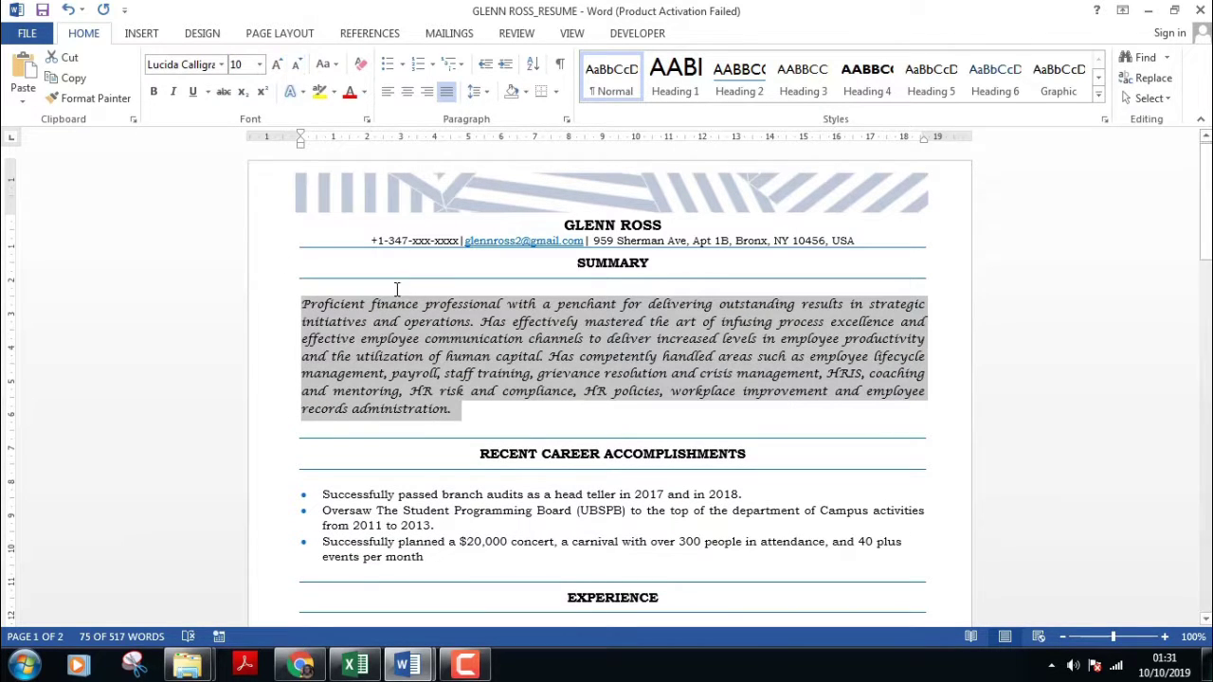
click(456, 414)
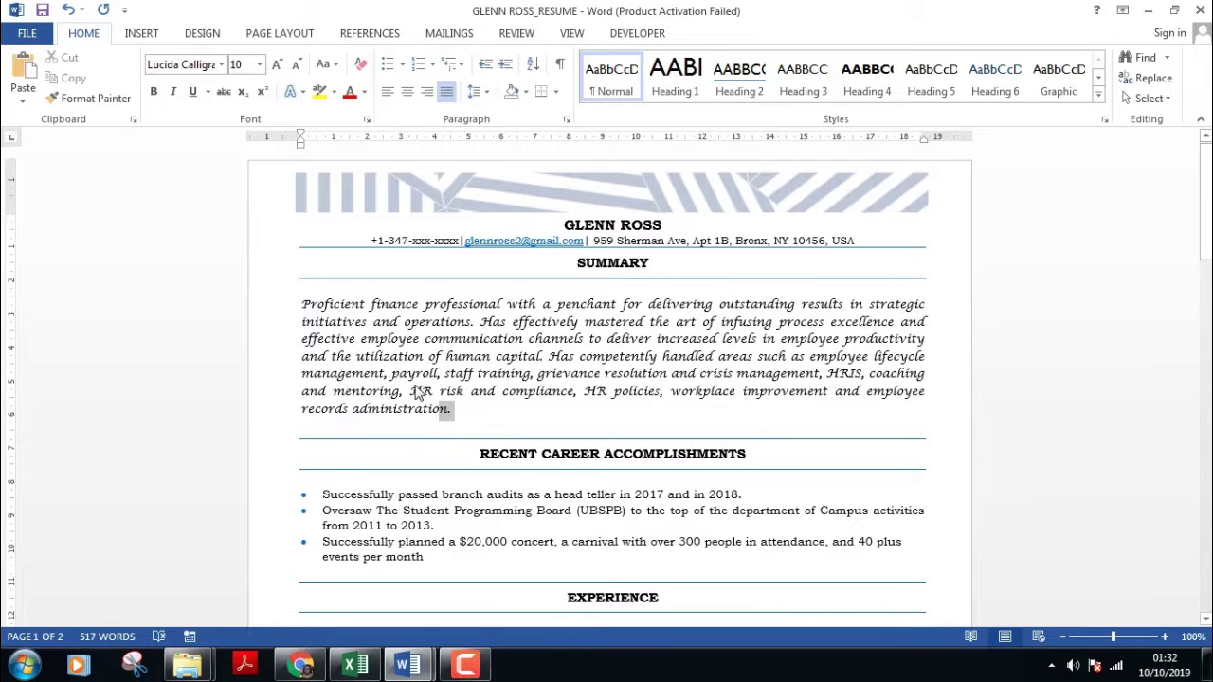
Step: Replace the summary paragraph's calligraphic font with Tahoma
drag(446, 409, 314, 305)
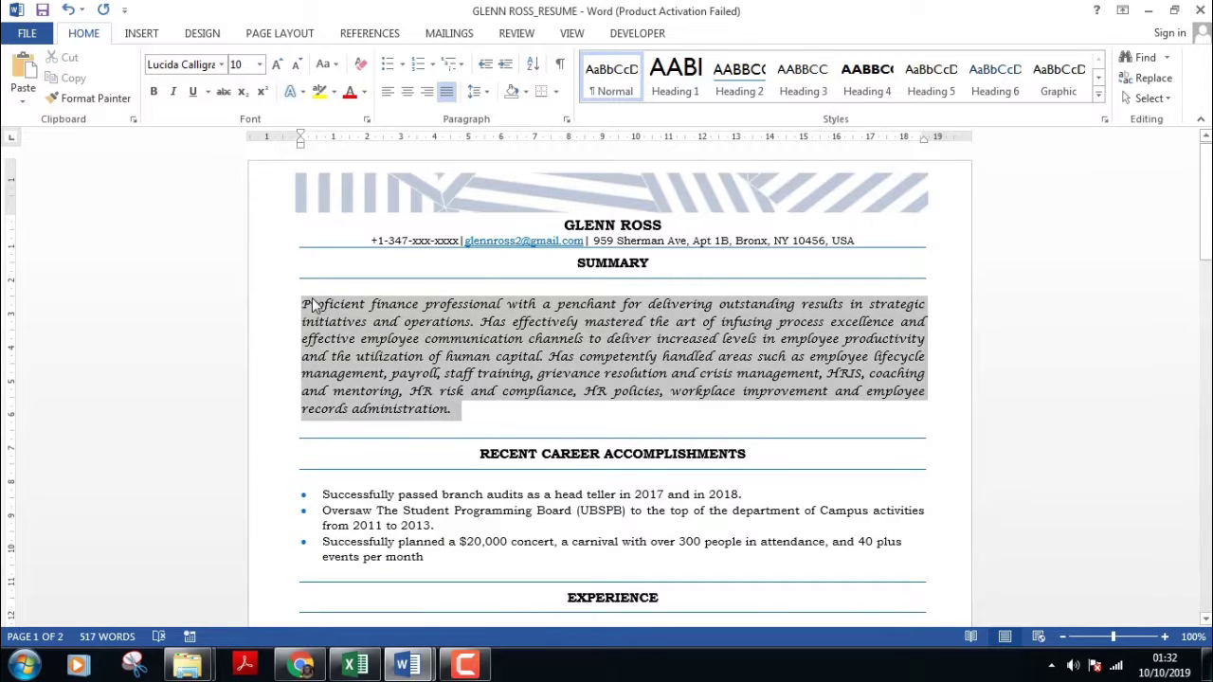
click(221, 64)
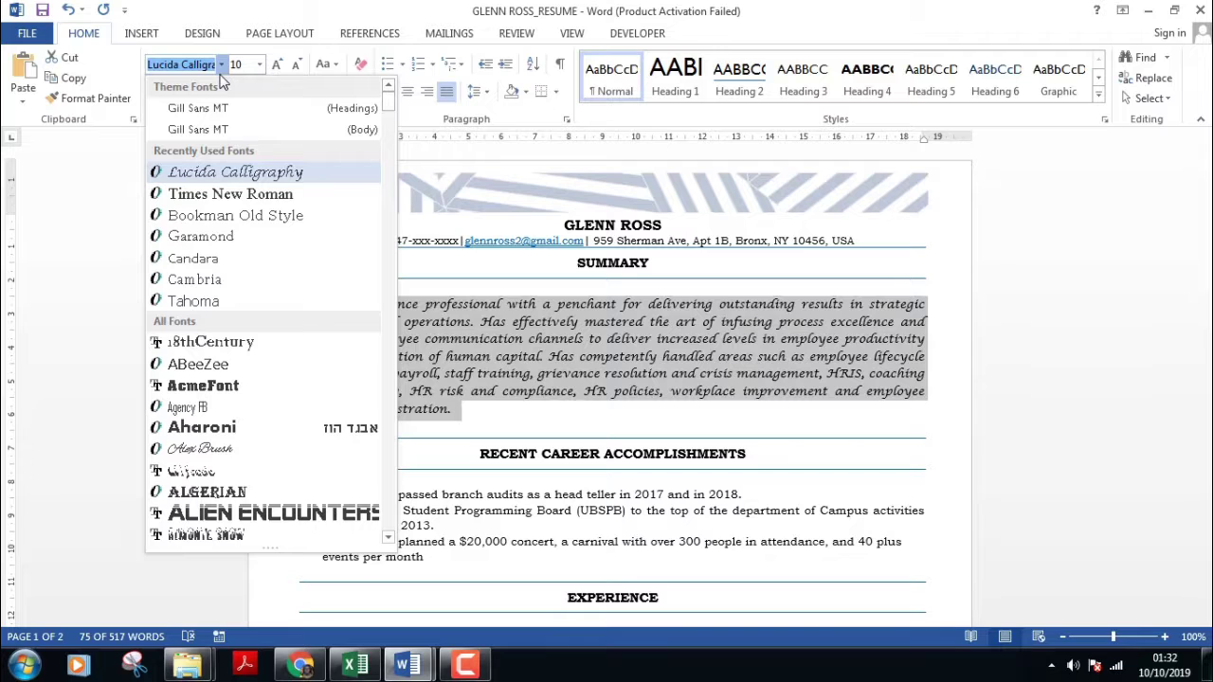
click(556, 331)
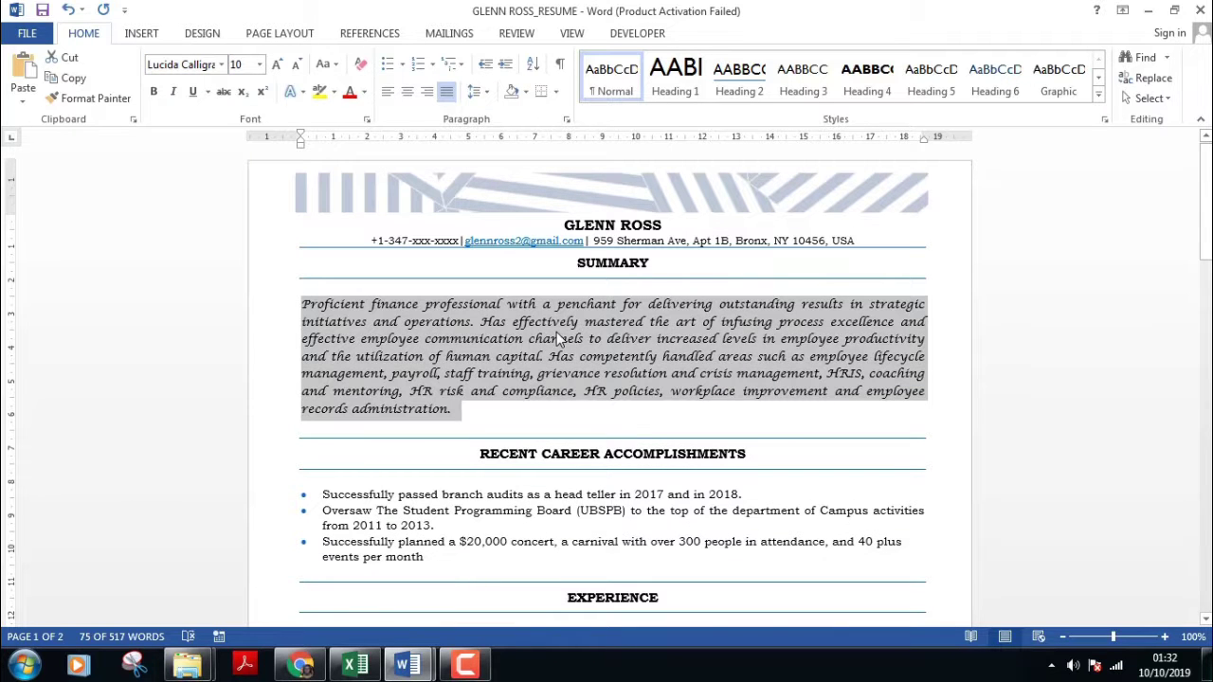
click(474, 434)
drag(453, 414, 300, 303)
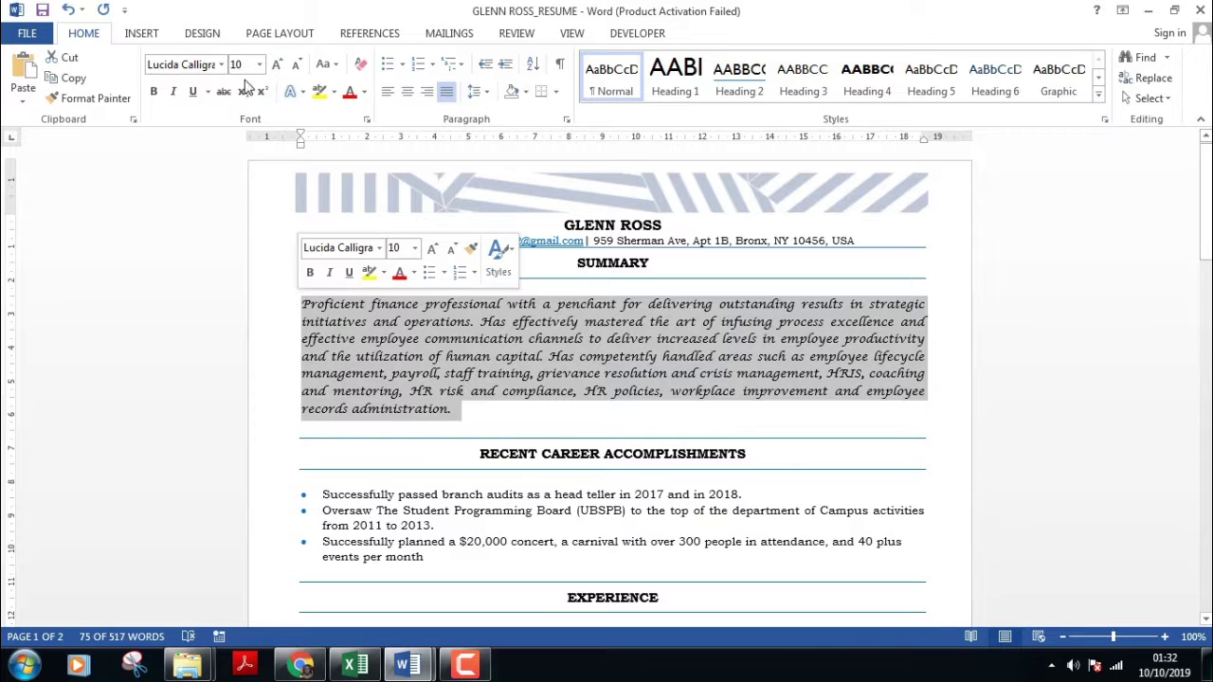
click(221, 65)
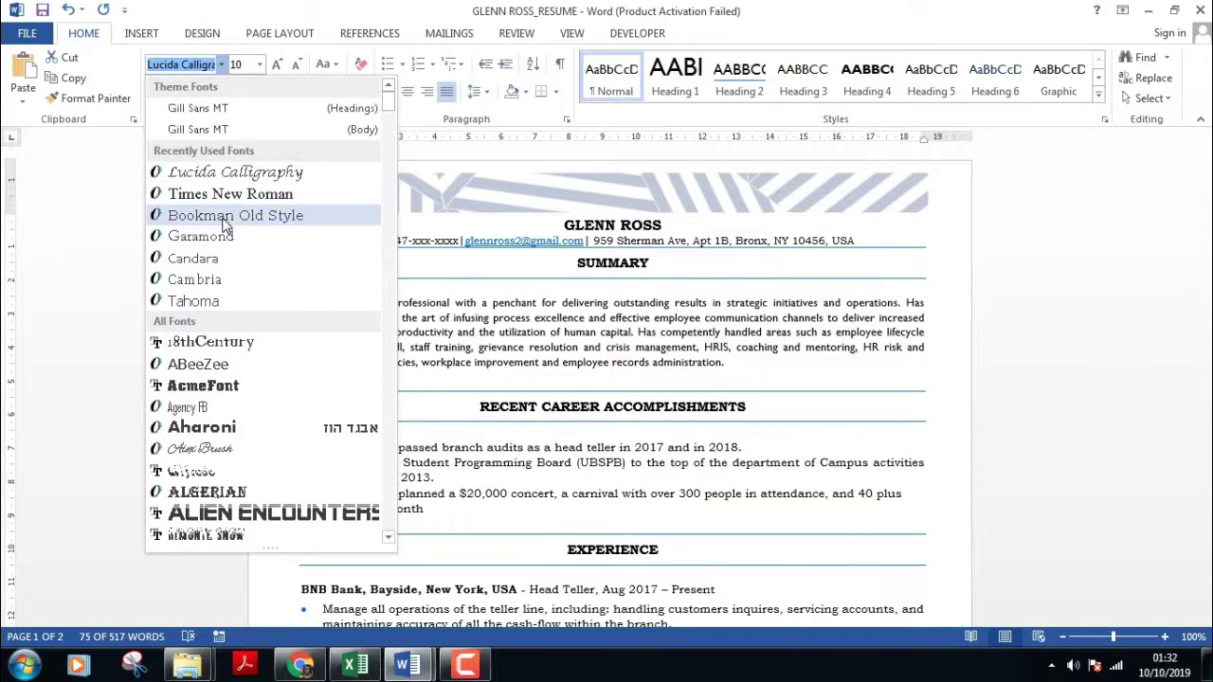
click(218, 301)
click(610, 351)
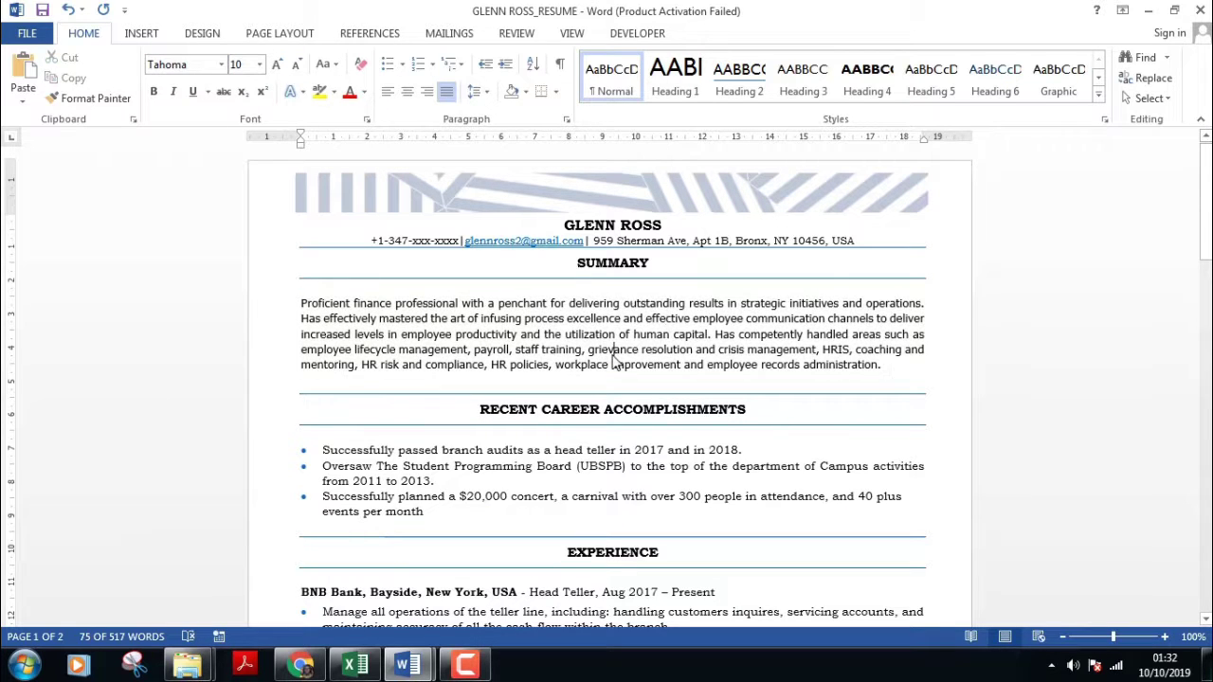
Step: Examine the section headings and the Head Teller entry's employer, job title and date formatting
drag(1205, 220, 1205, 228)
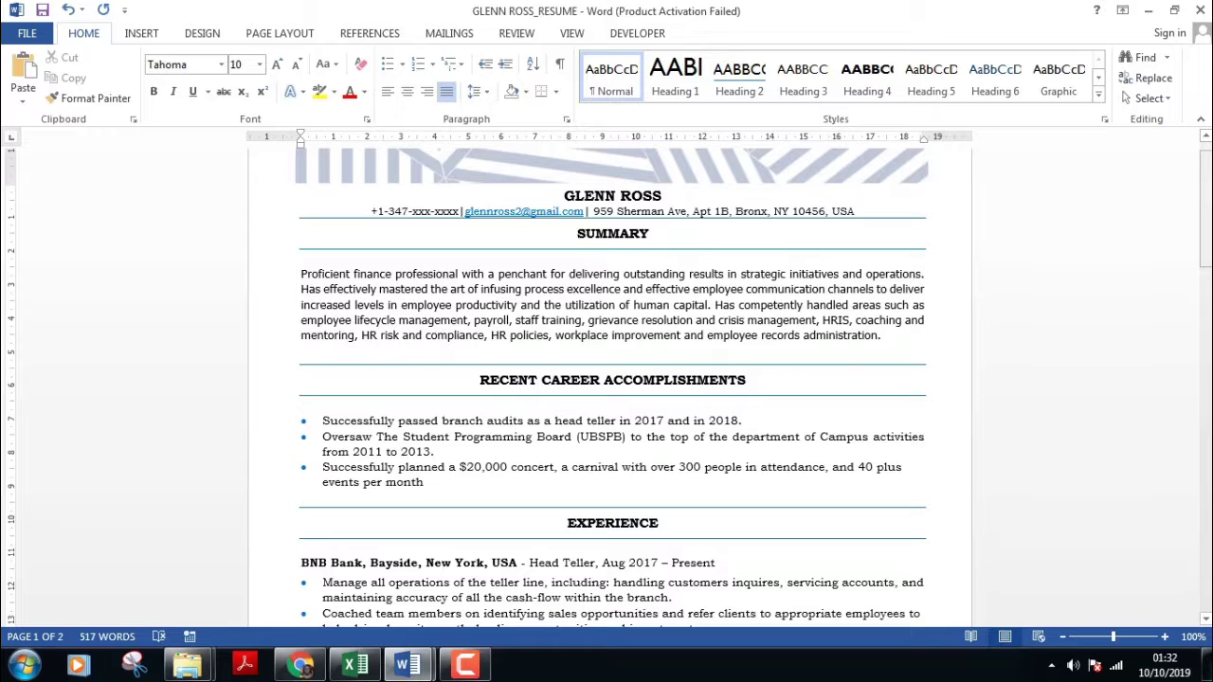
mouse_move(1207, 251)
mouse_down()
mouse_move(1208, 277)
mouse_move(1202, 256)
mouse_up()
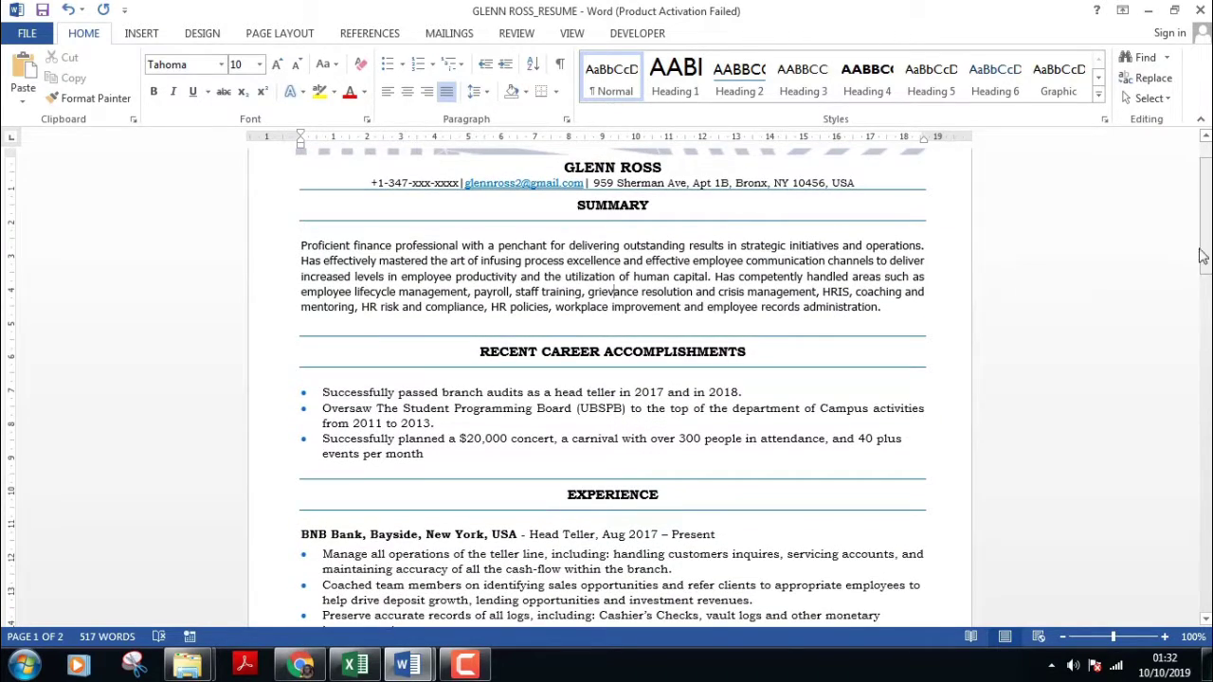
double_click(553, 203)
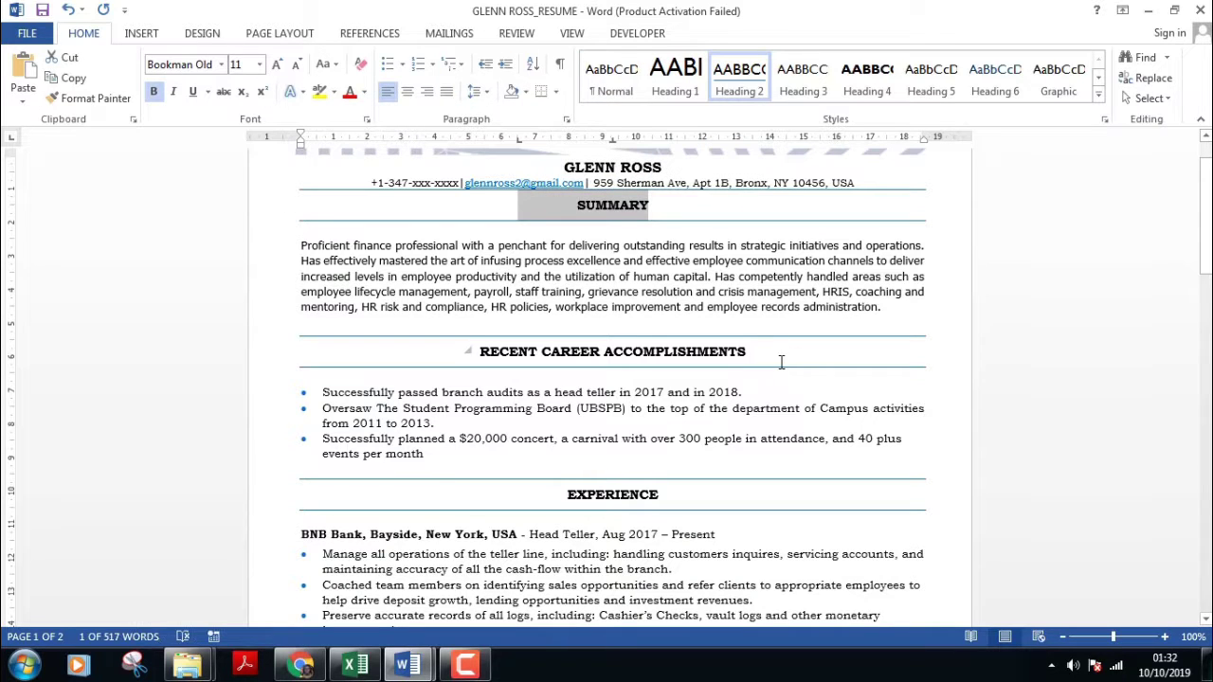
drag(781, 362, 644, 355)
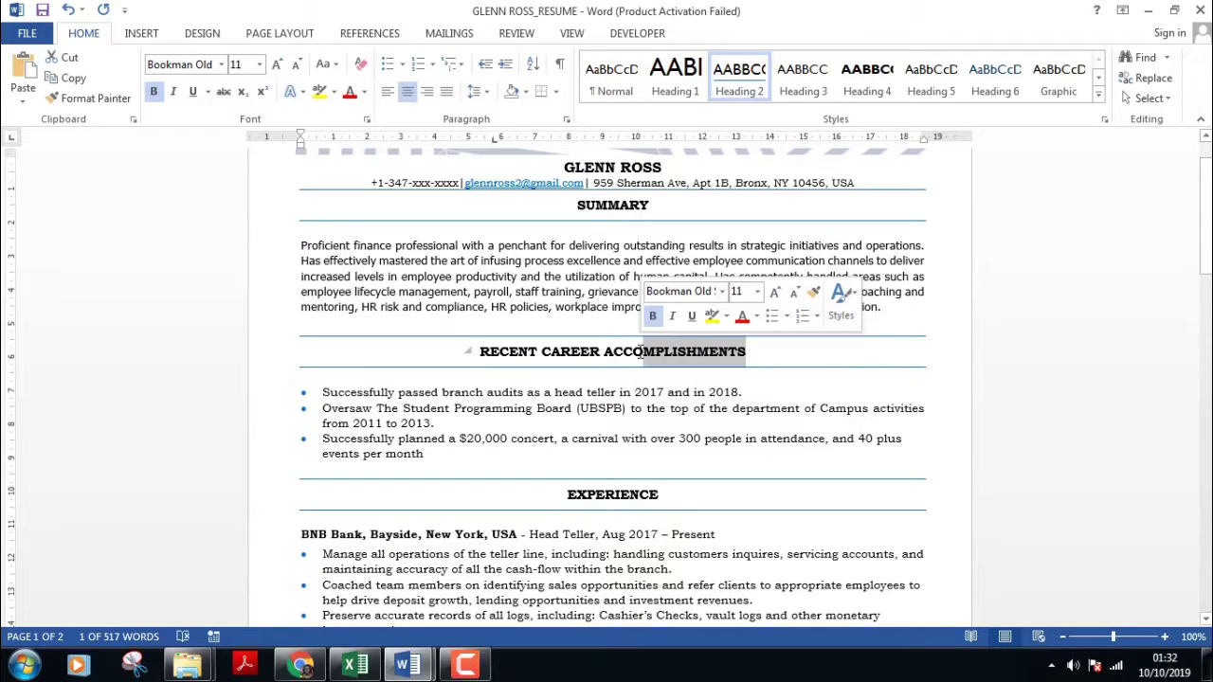
click(526, 424)
drag(1206, 195, 1206, 245)
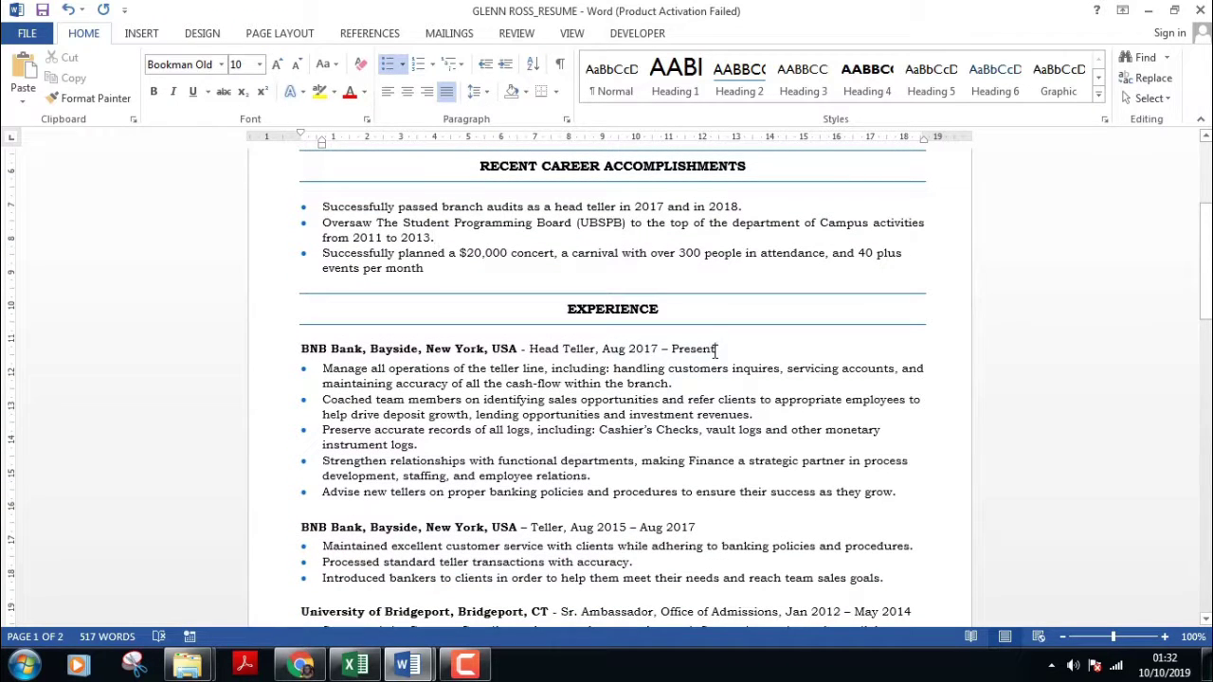
drag(718, 350, 326, 349)
click(572, 383)
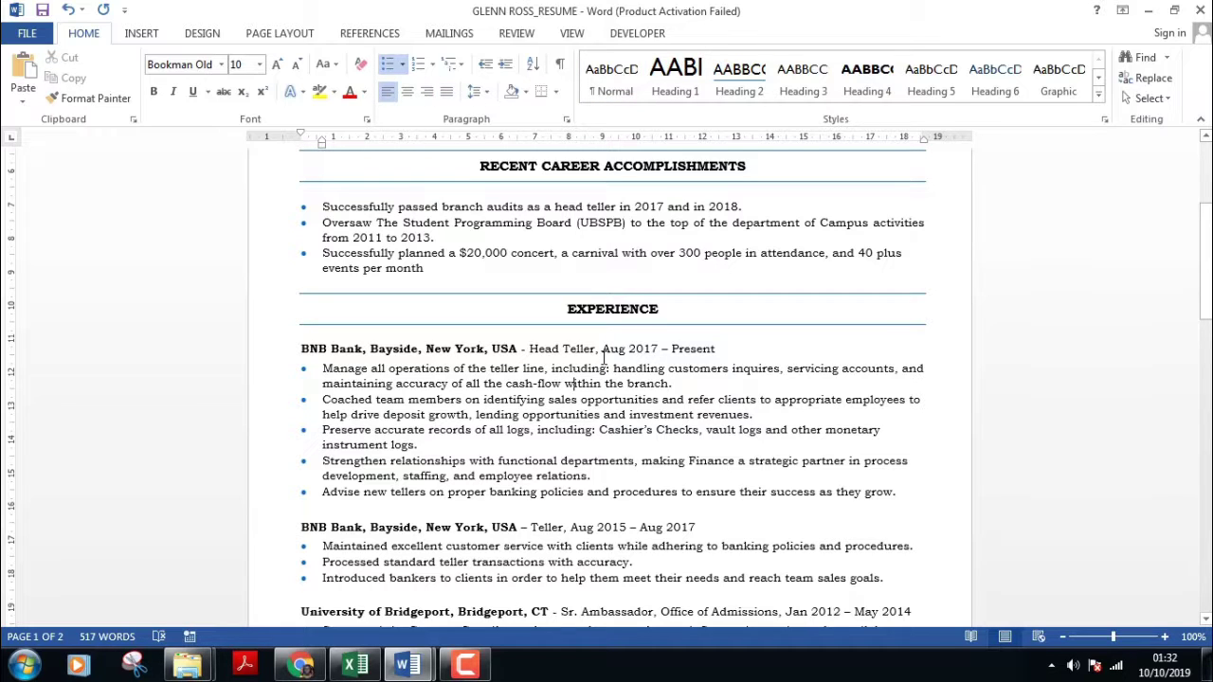
drag(381, 349, 302, 349)
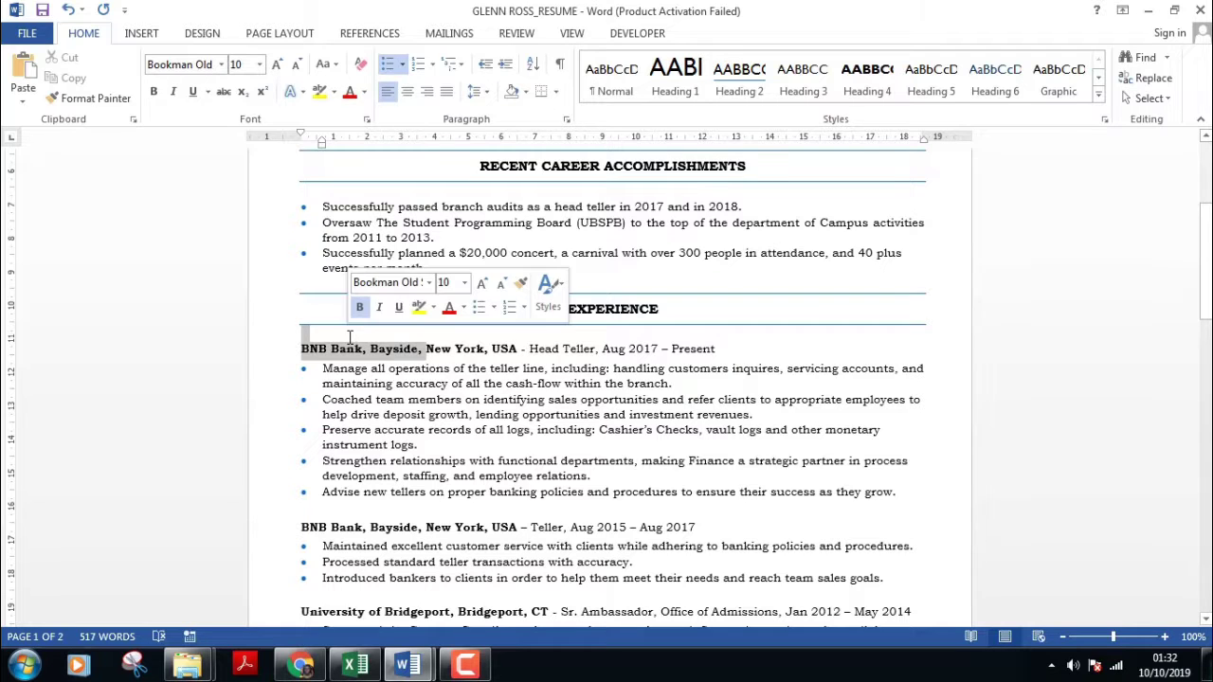
drag(529, 349, 595, 348)
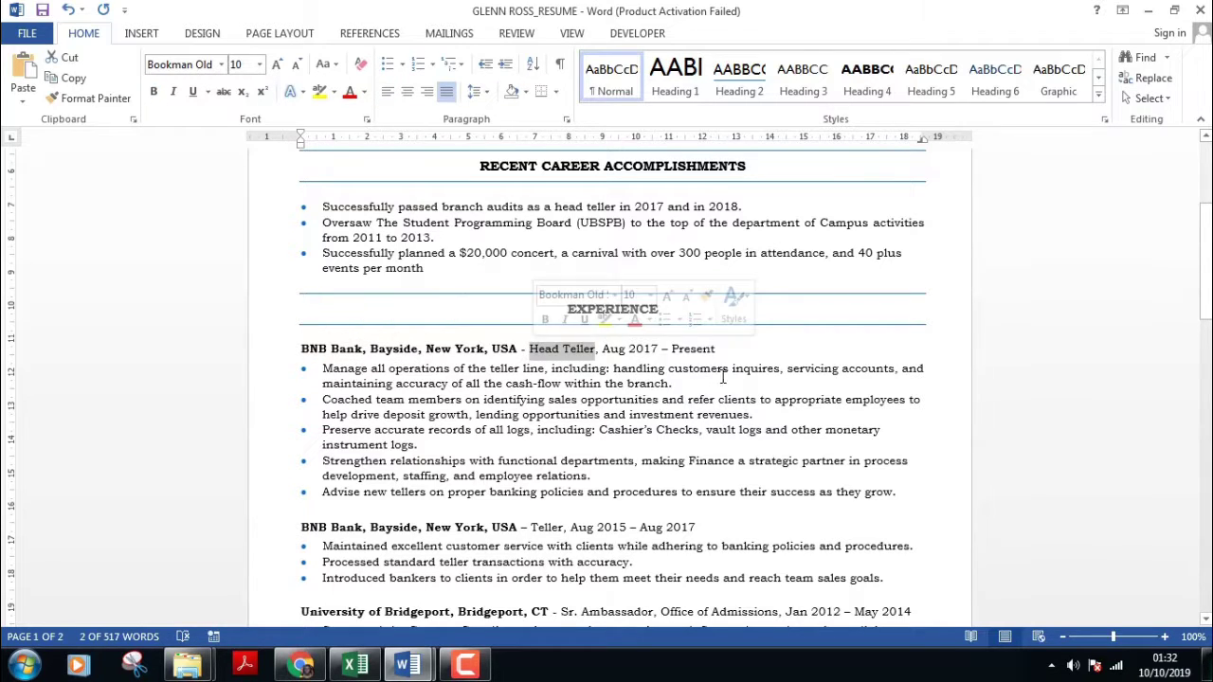
drag(717, 348, 661, 349)
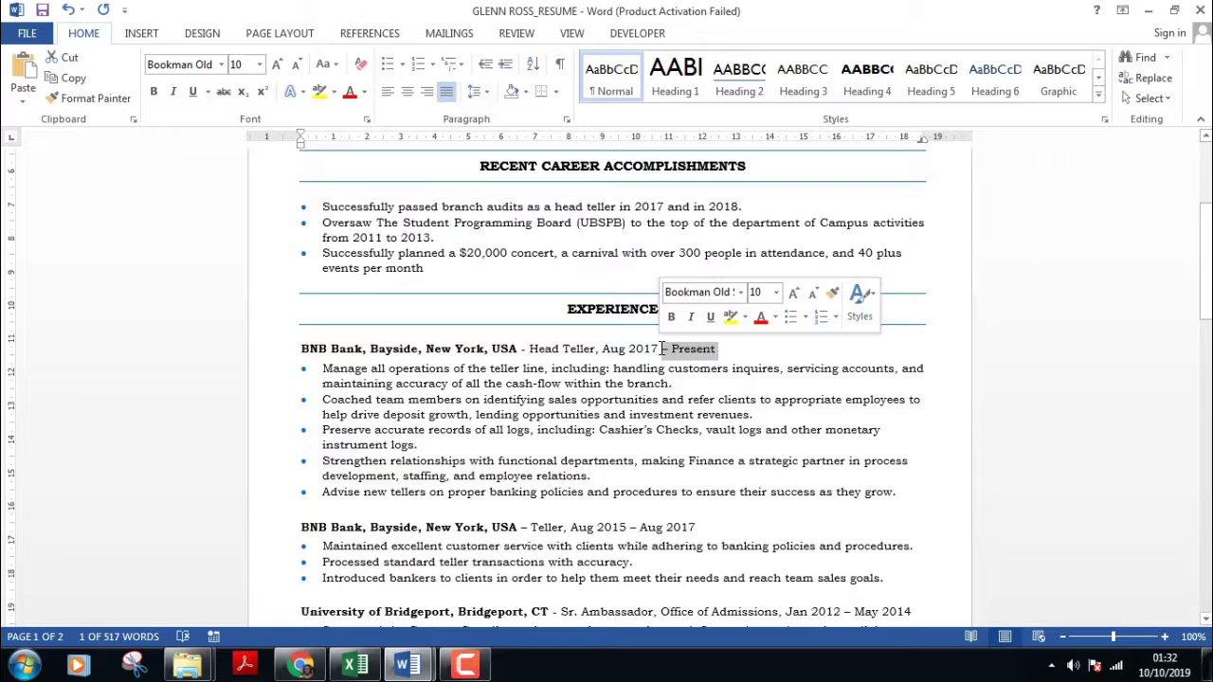
Step: Shift the employment dates of the Head Teller and Teller entries across to the right margin of their lines
click(603, 348)
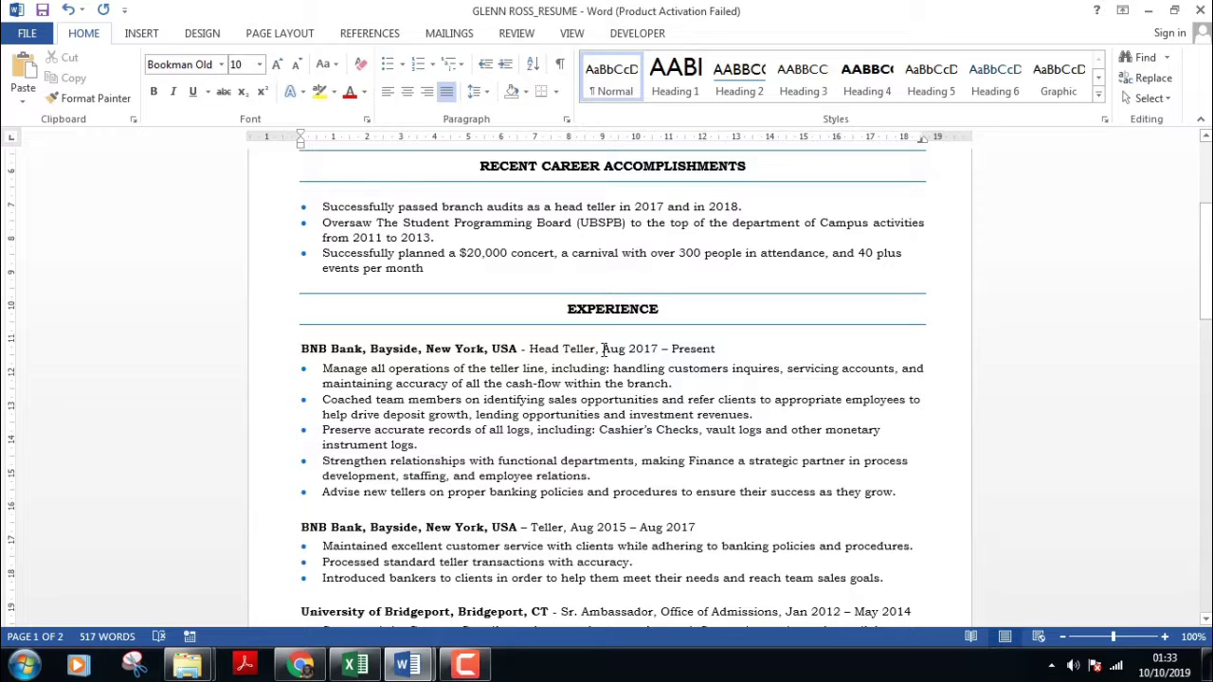
key(Tab)
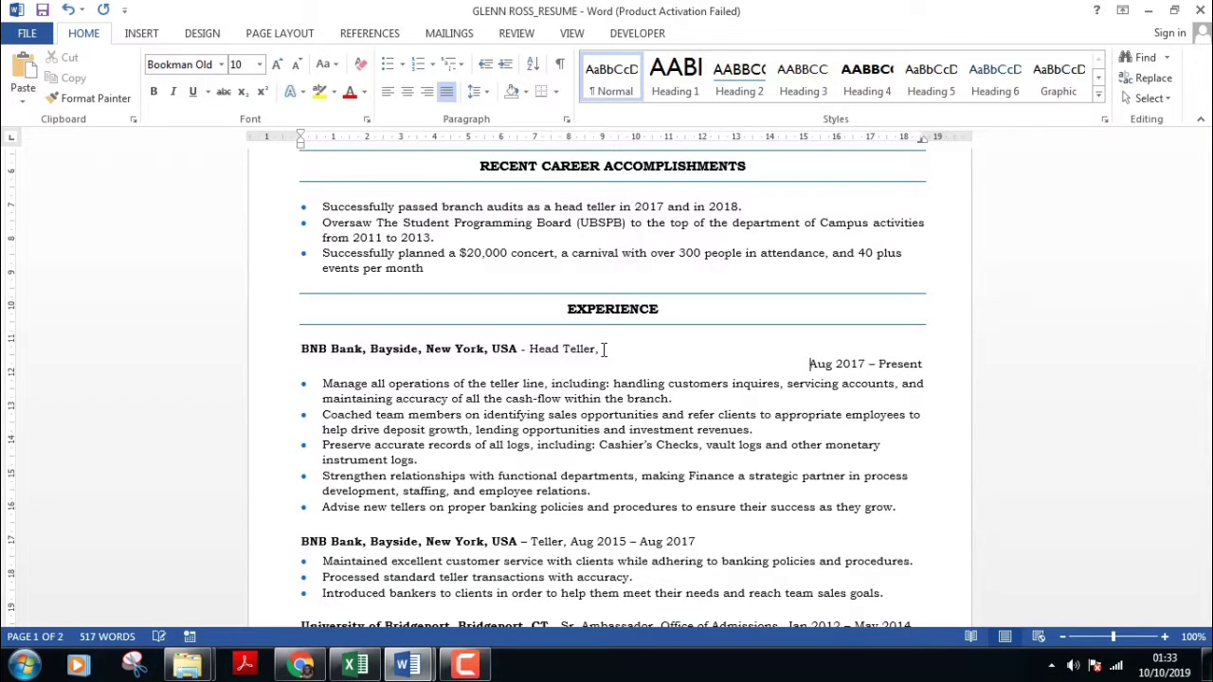
key(BackSpace)
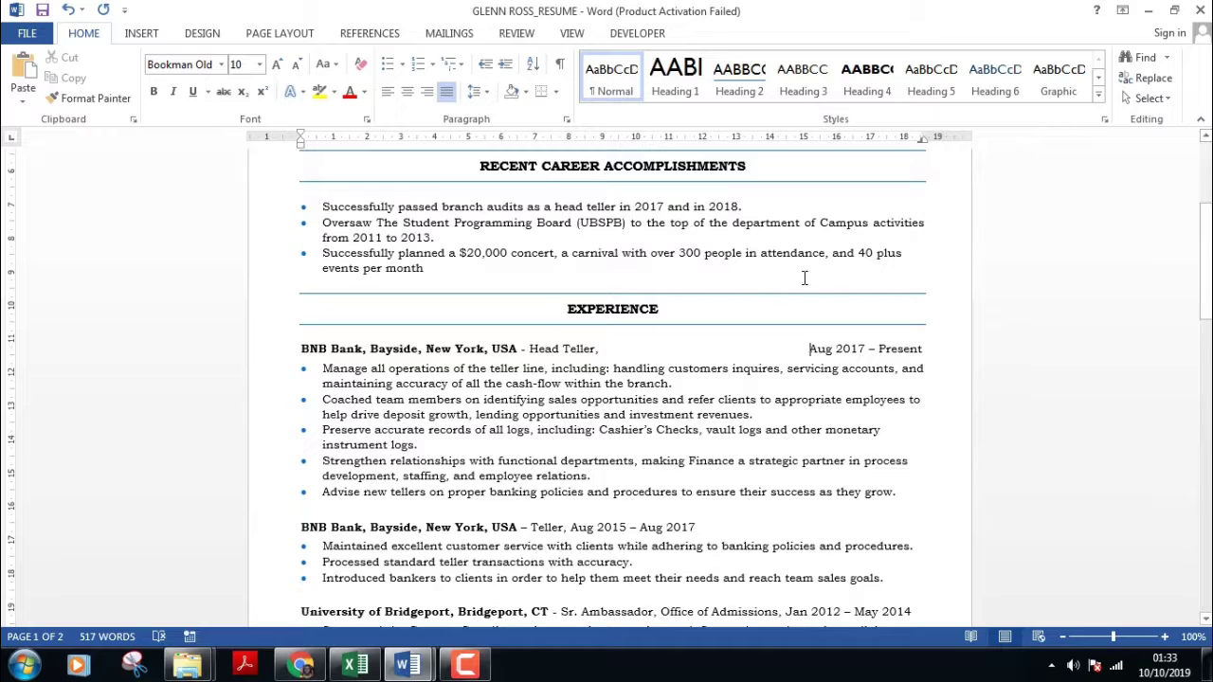
click(921, 349)
text(.)
key(BackSpace)
click(571, 528)
key(Tab)
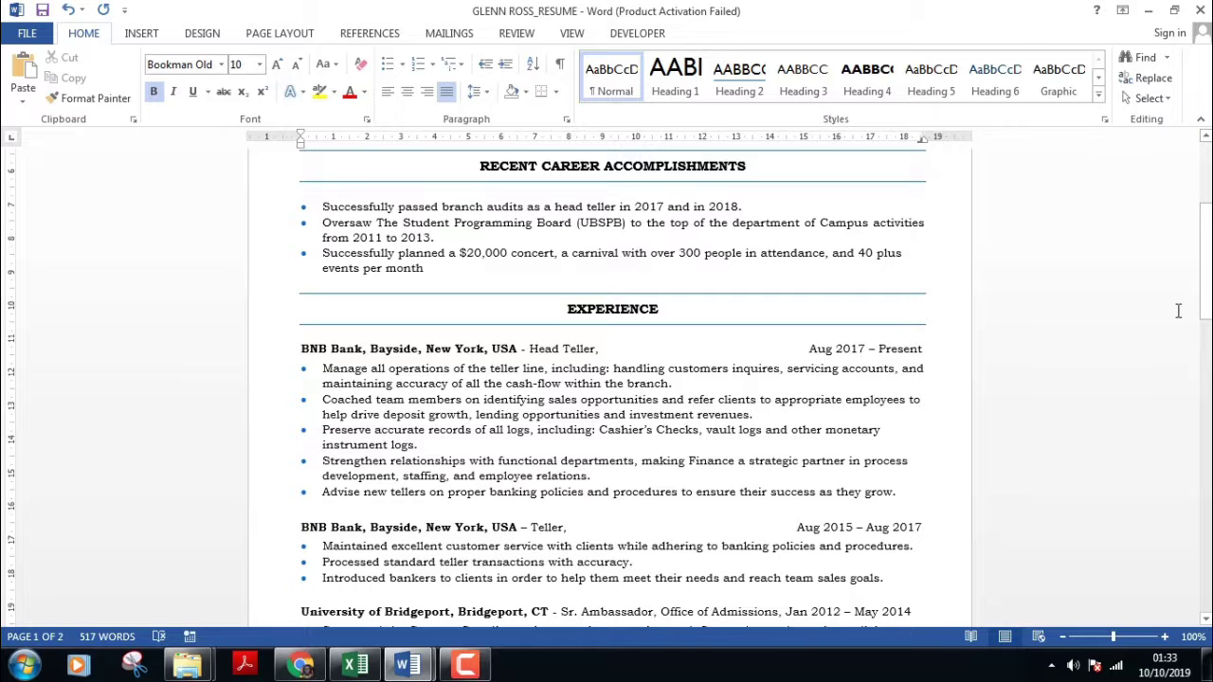
Step: Shift the University of Bridgeport entry's dates to the right margin while keeping them on a single line
drag(1205, 248, 1204, 273)
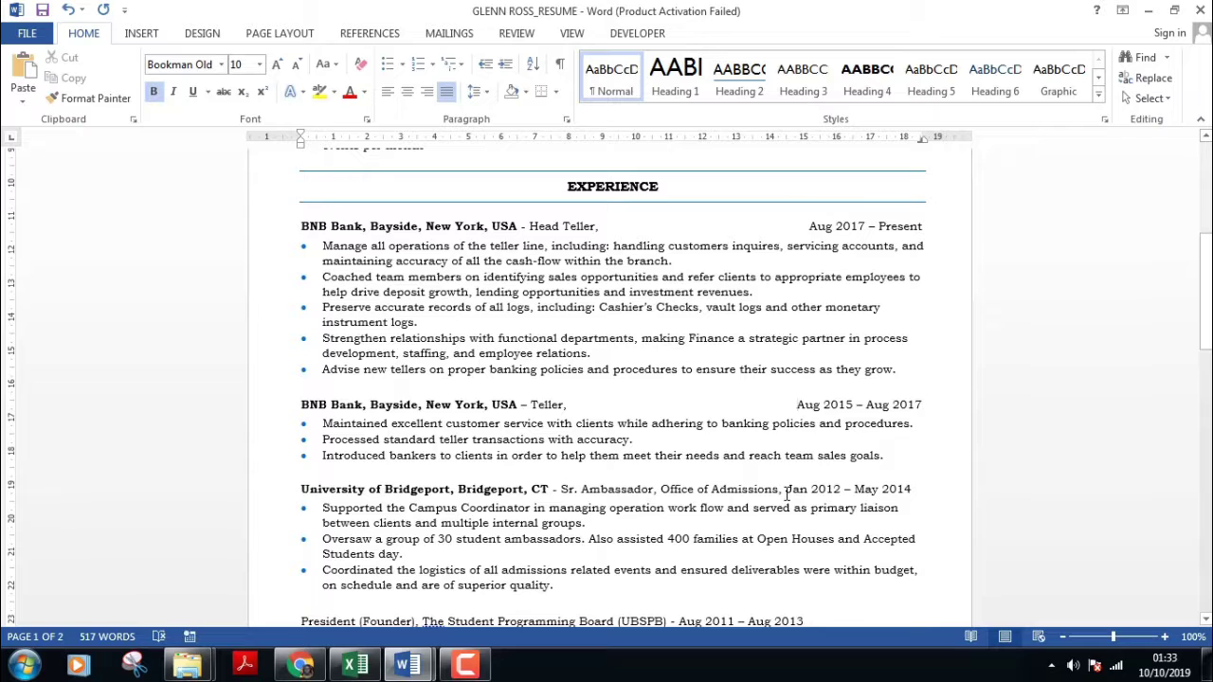
drag(919, 491, 299, 489)
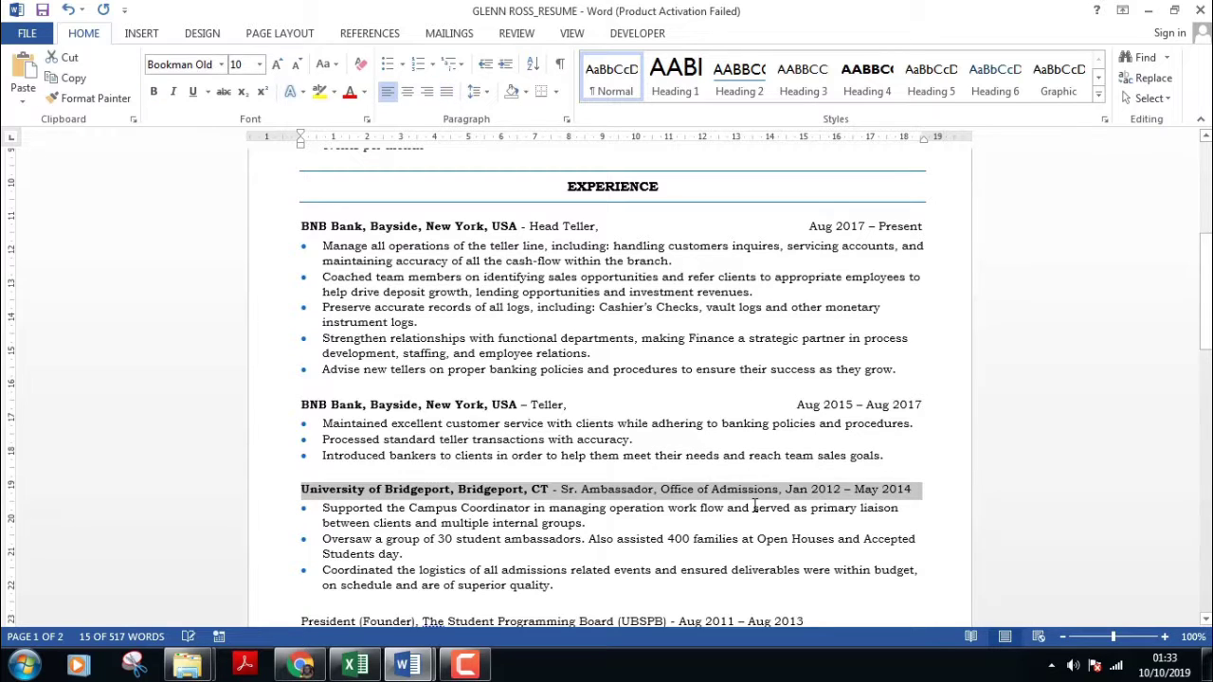
click(813, 489)
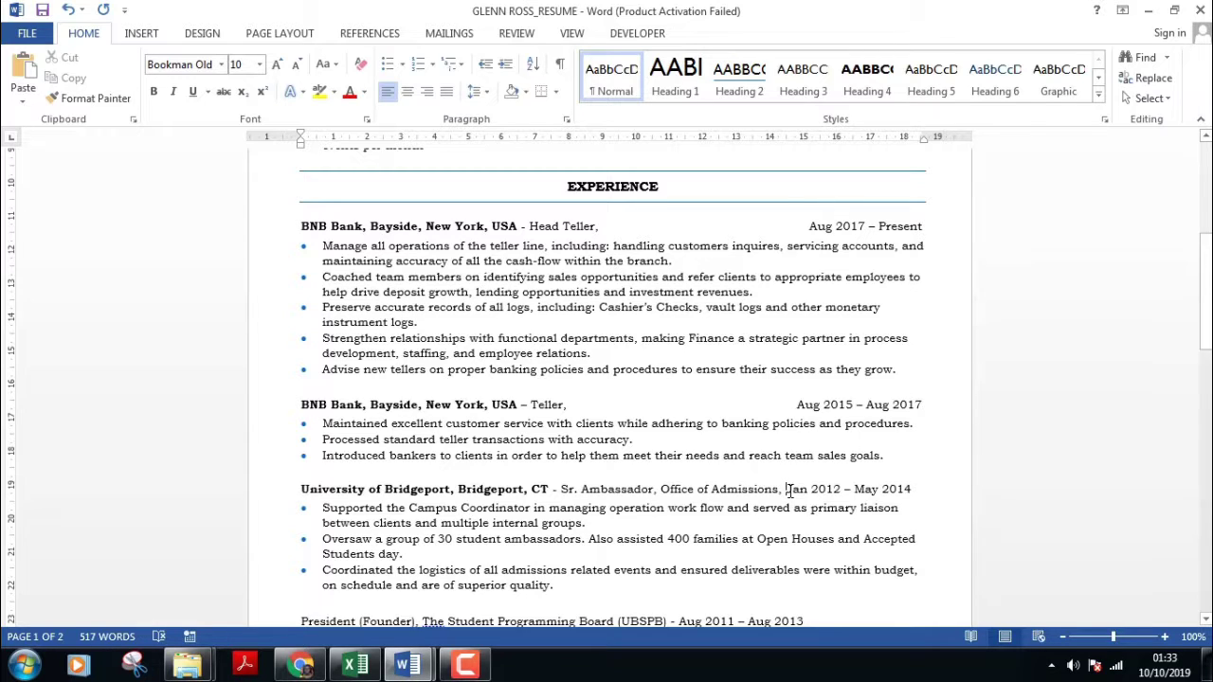
key(Tab)
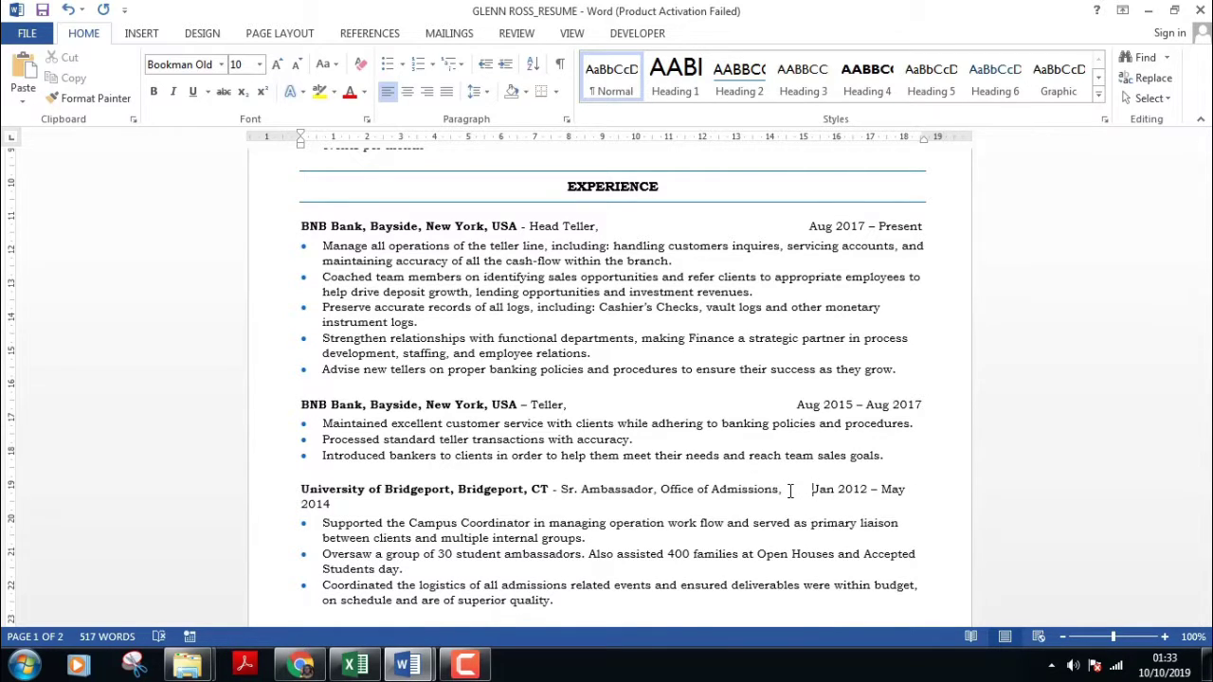
key(BackSpace)
key(BackSpace)
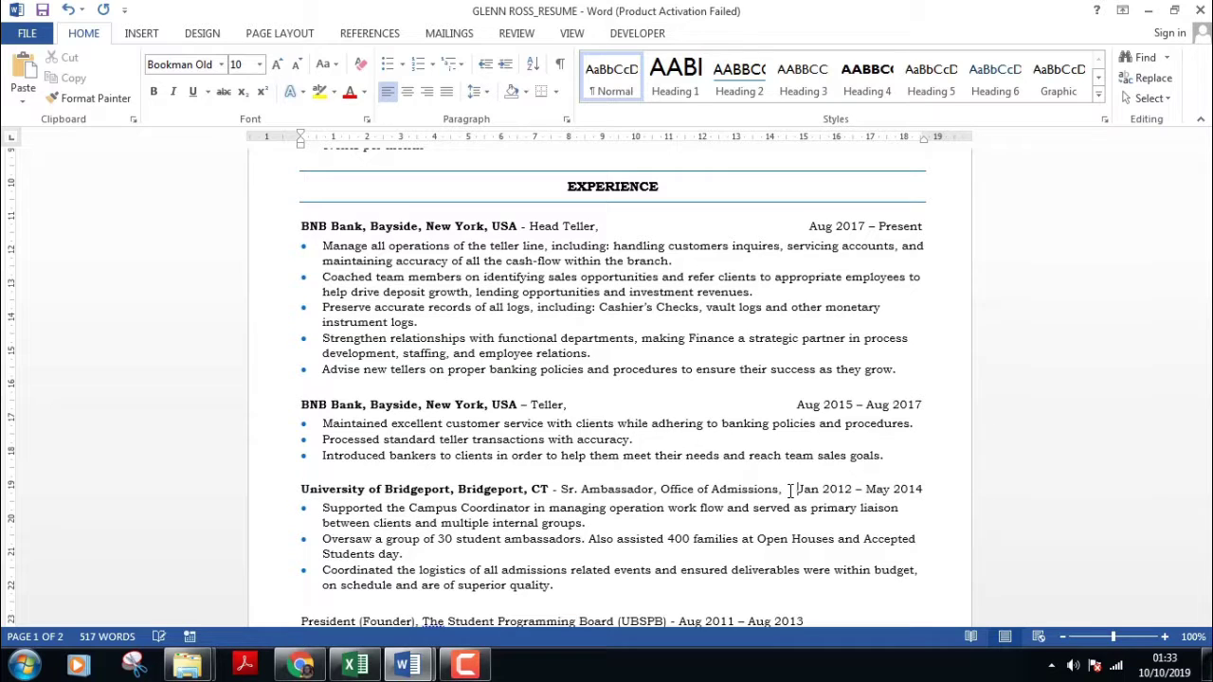
Step: Put the Sr. Ambassador title on its own line below University of Bridgeport and delete the comma after "Office of Admissions"
click(564, 492)
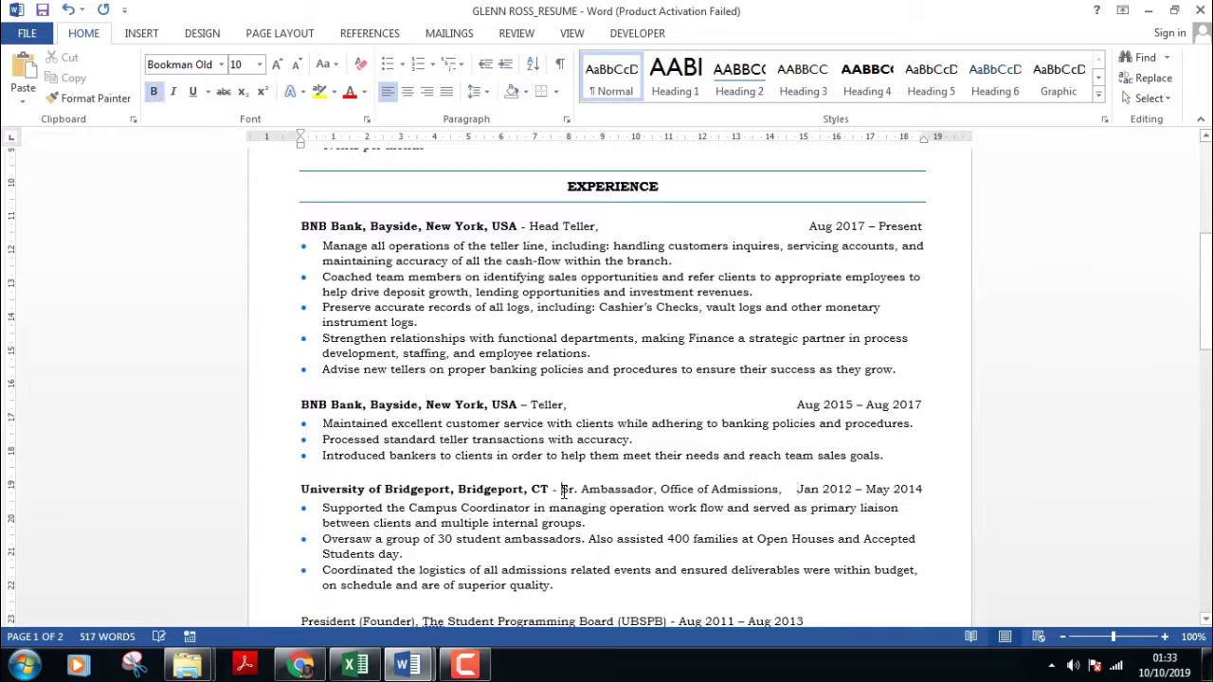
key(Return)
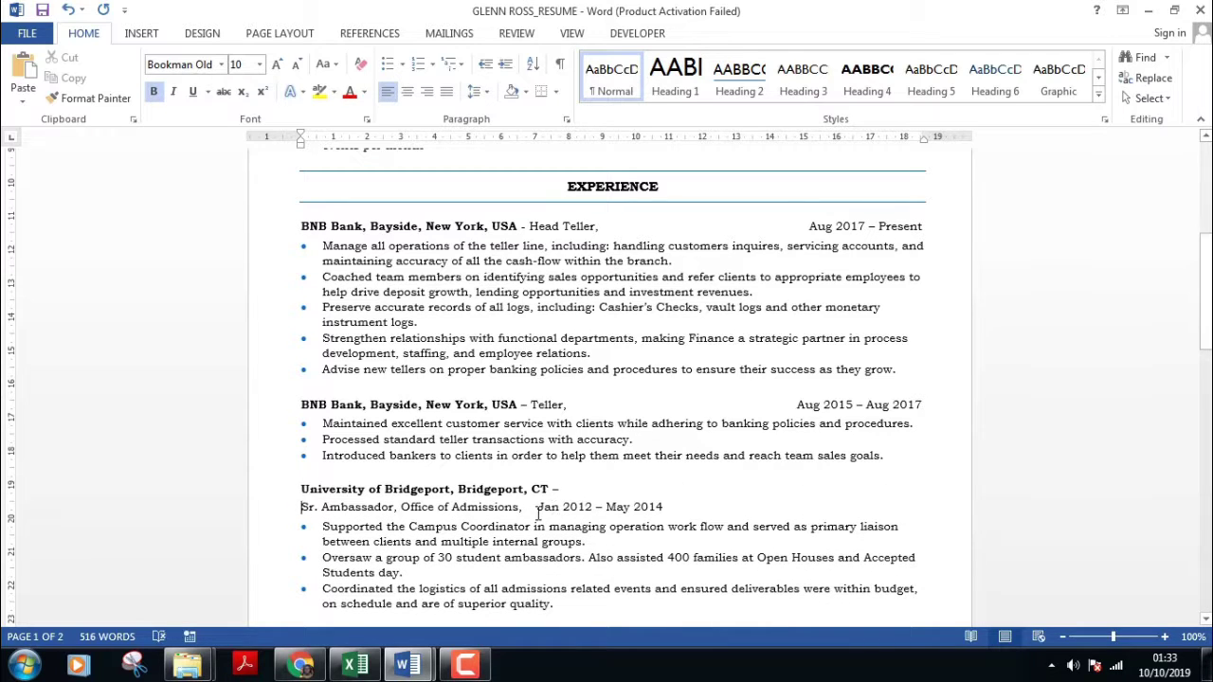
click(527, 513)
key(BackSpace)
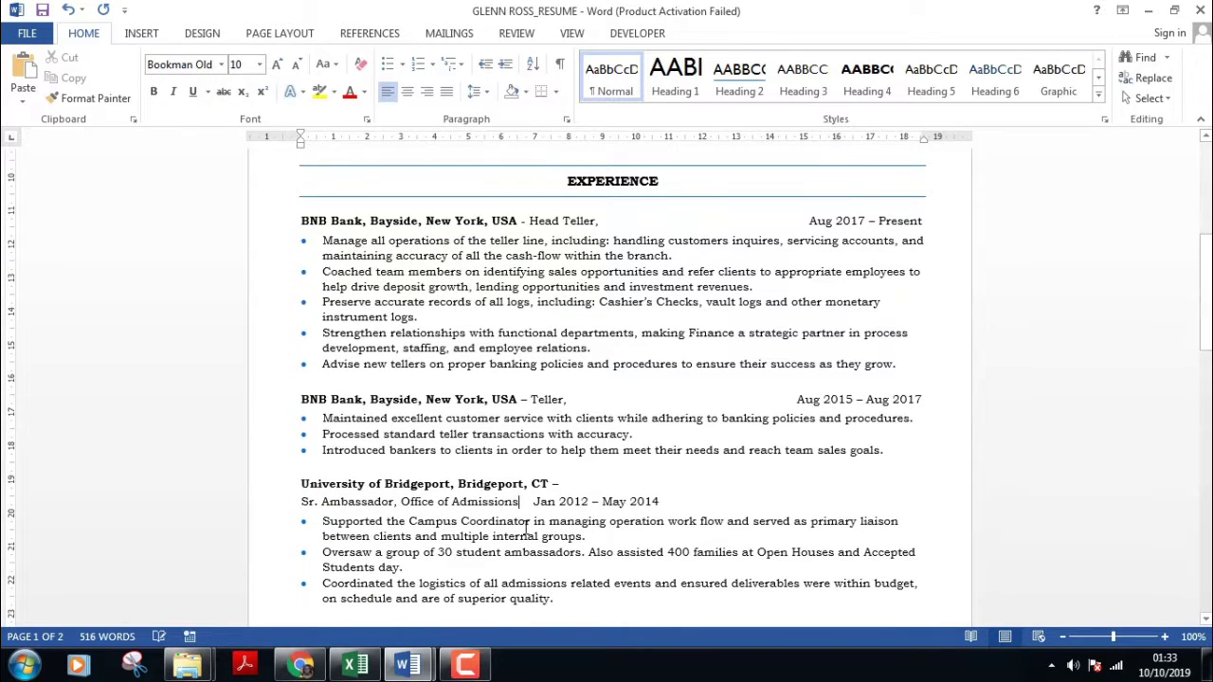
Step: Align the "Jan 2012 – May 2014" dates on the Sr. Ambassador line with the right margin
click(531, 508)
key(Tab)
key(Tab)
key(Tab)
key(Tab)
key(Tab)
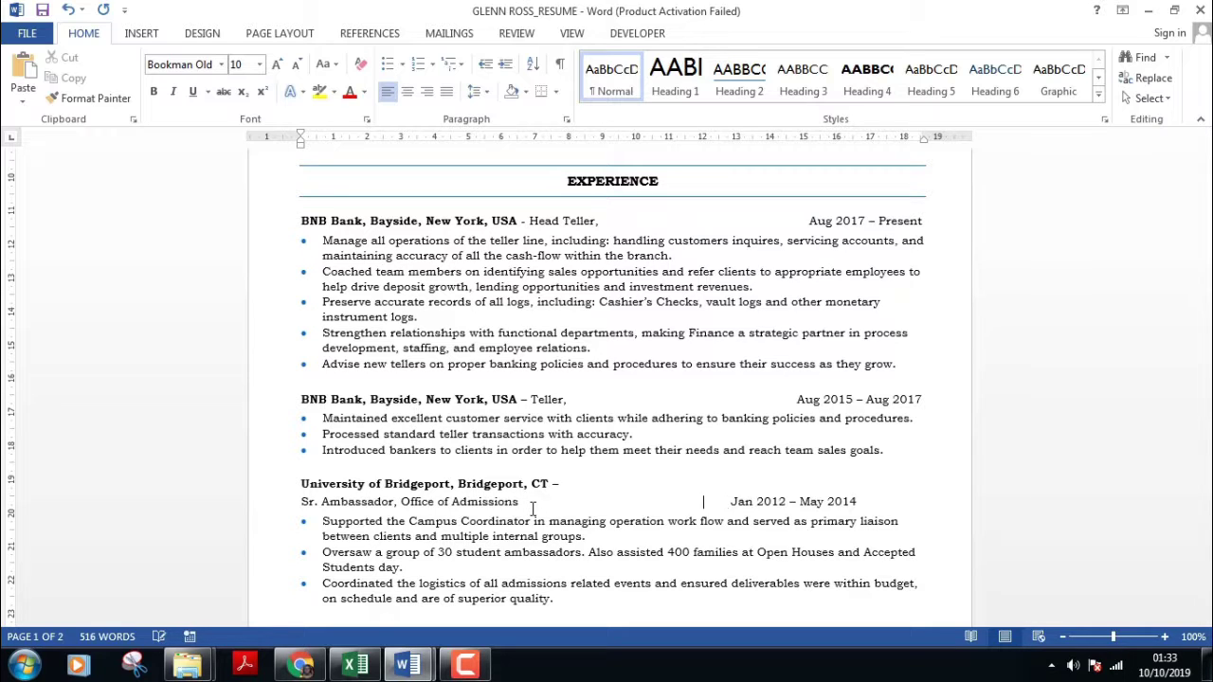
key(Tab)
key(Tab)
key(BackSpace)
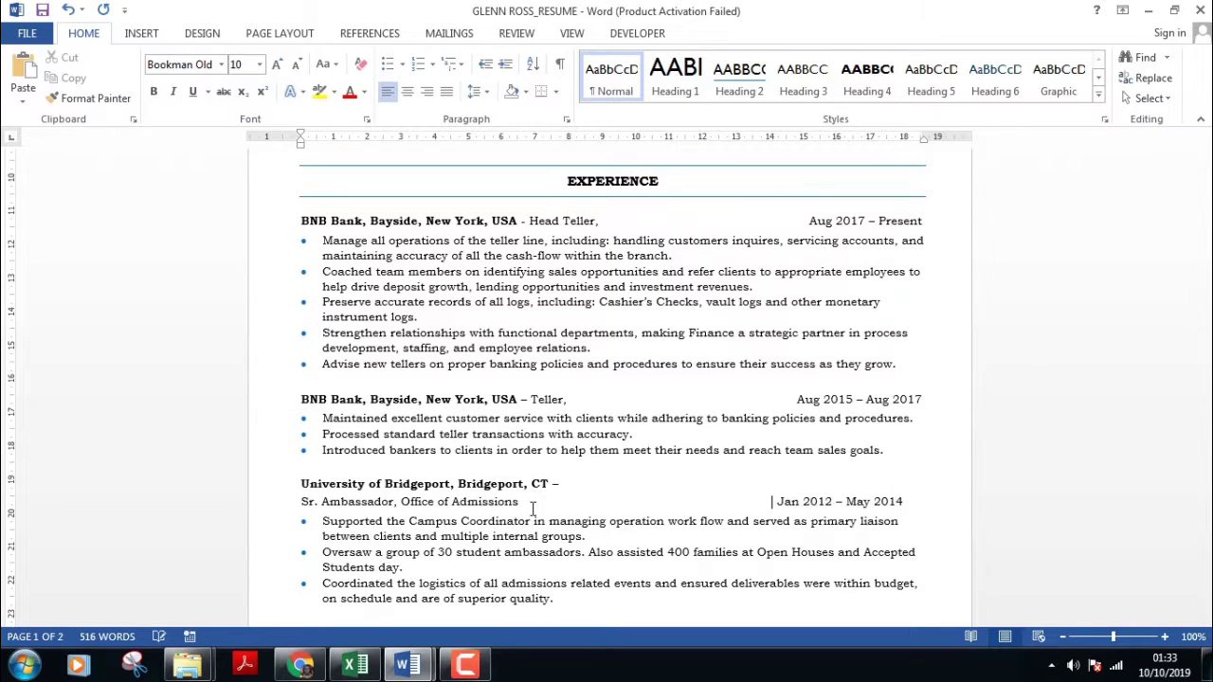
key(Tab)
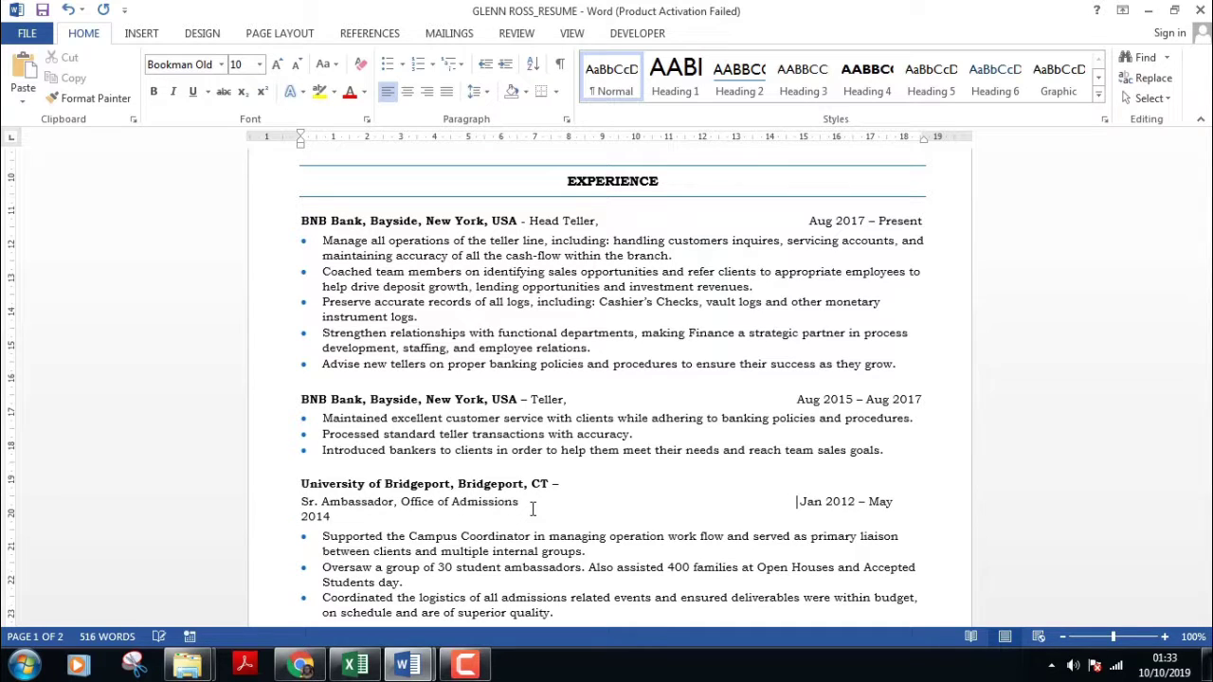
key(BackSpace)
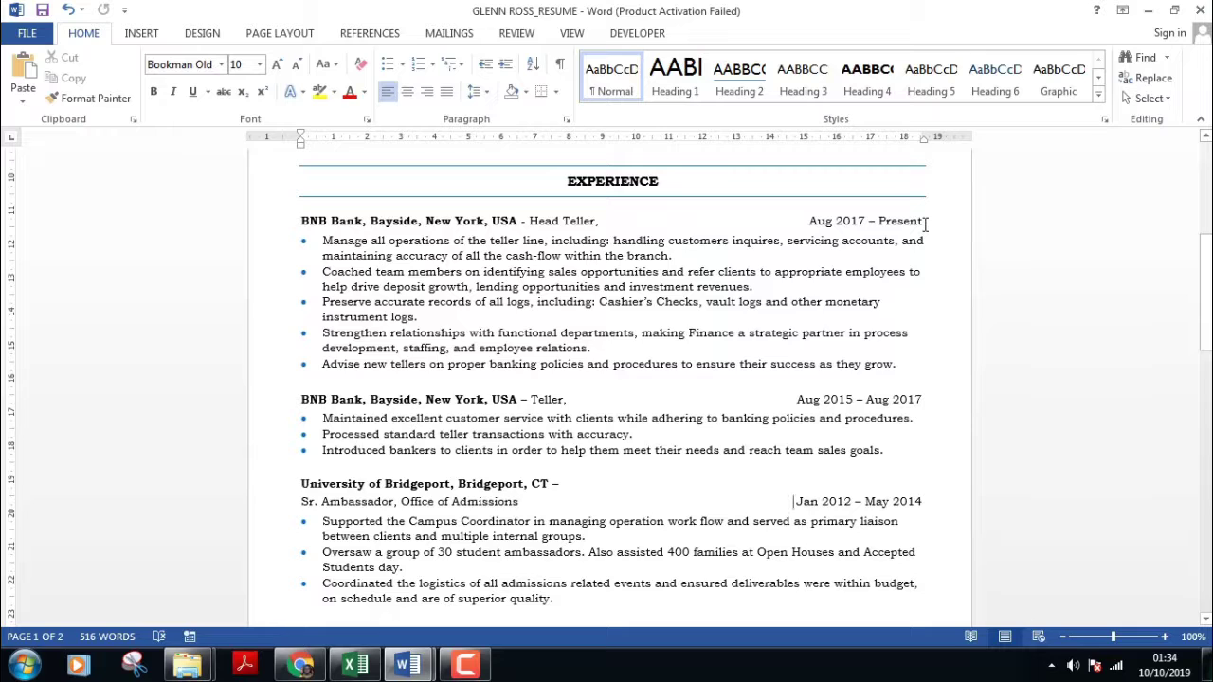
Step: Make the dates of both BNB Bank entries bold, "Aug 2017 – Present" and "Aug 2015 – Aug 2017"
drag(420, 221, 331, 221)
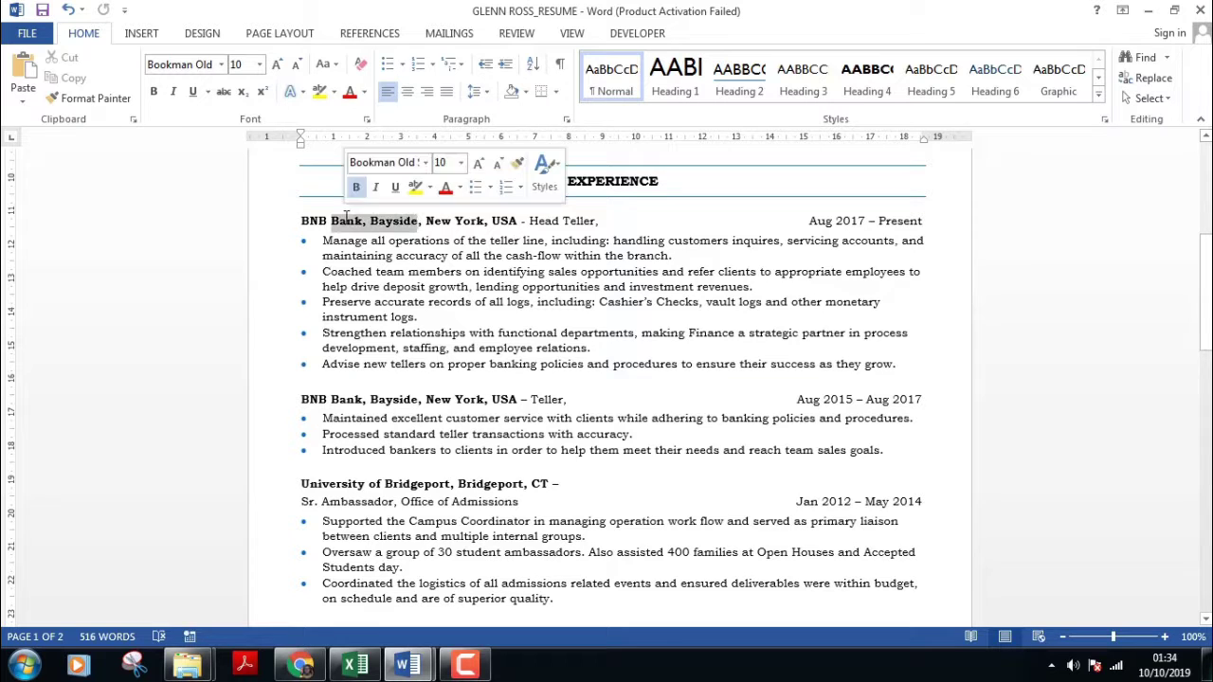
drag(578, 231, 546, 230)
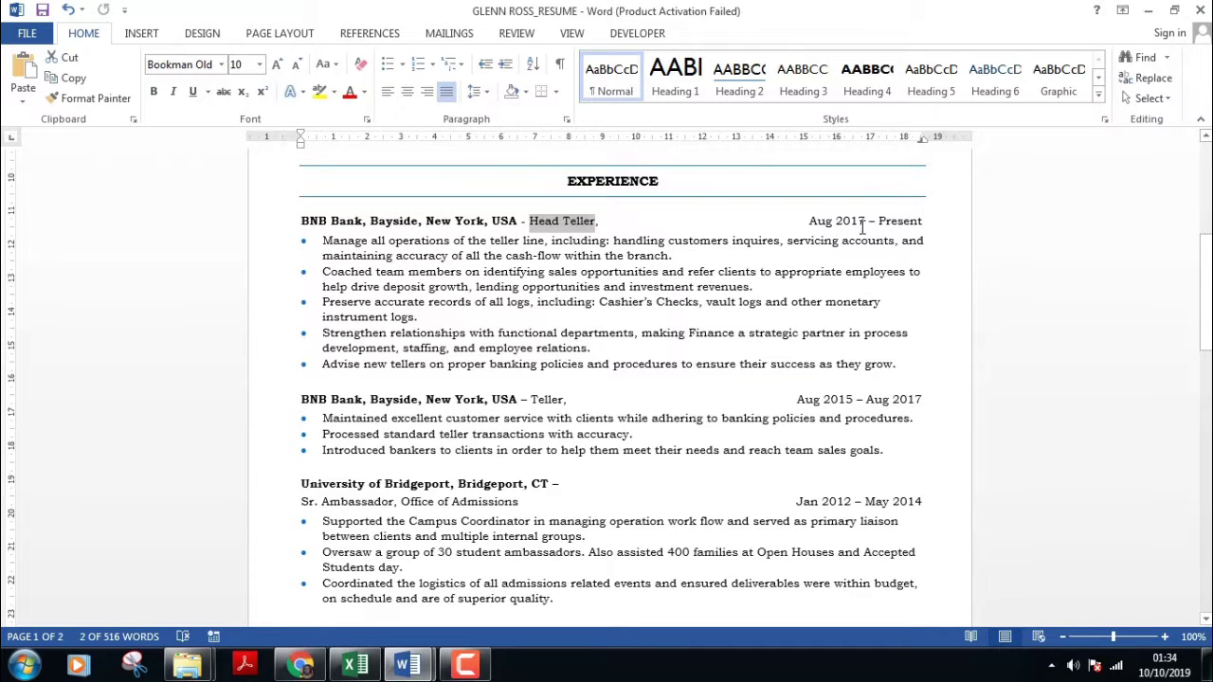
click(925, 221)
drag(925, 221, 813, 221)
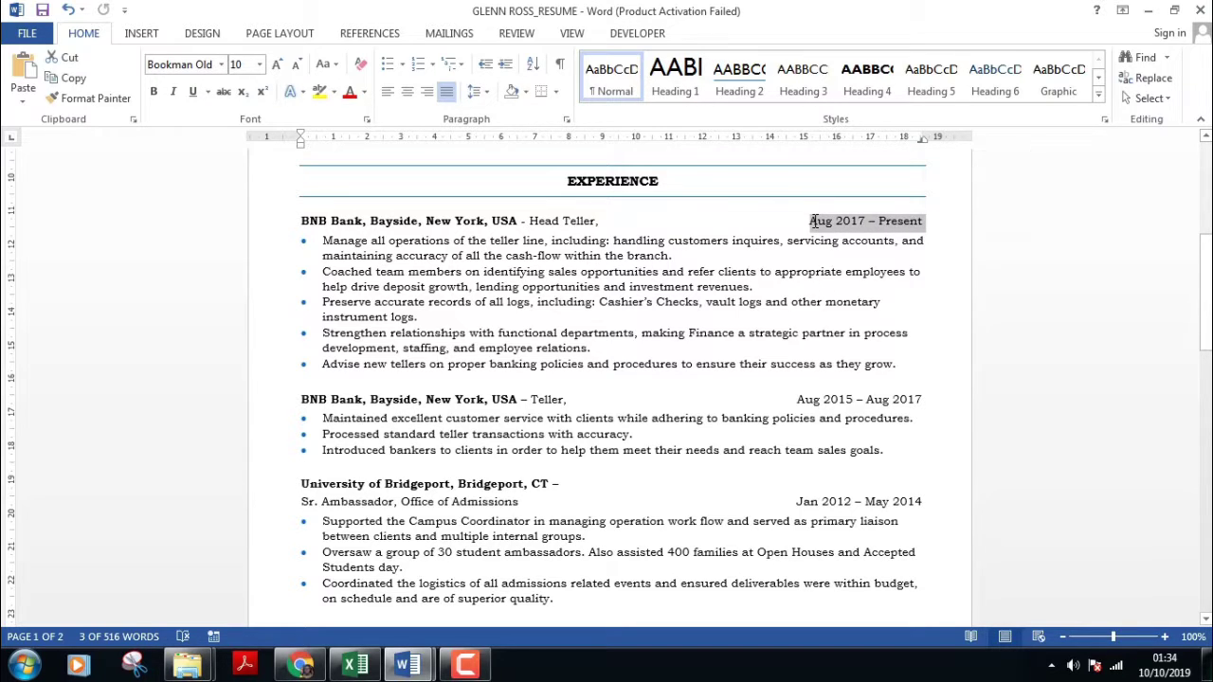
key(ctrl+b)
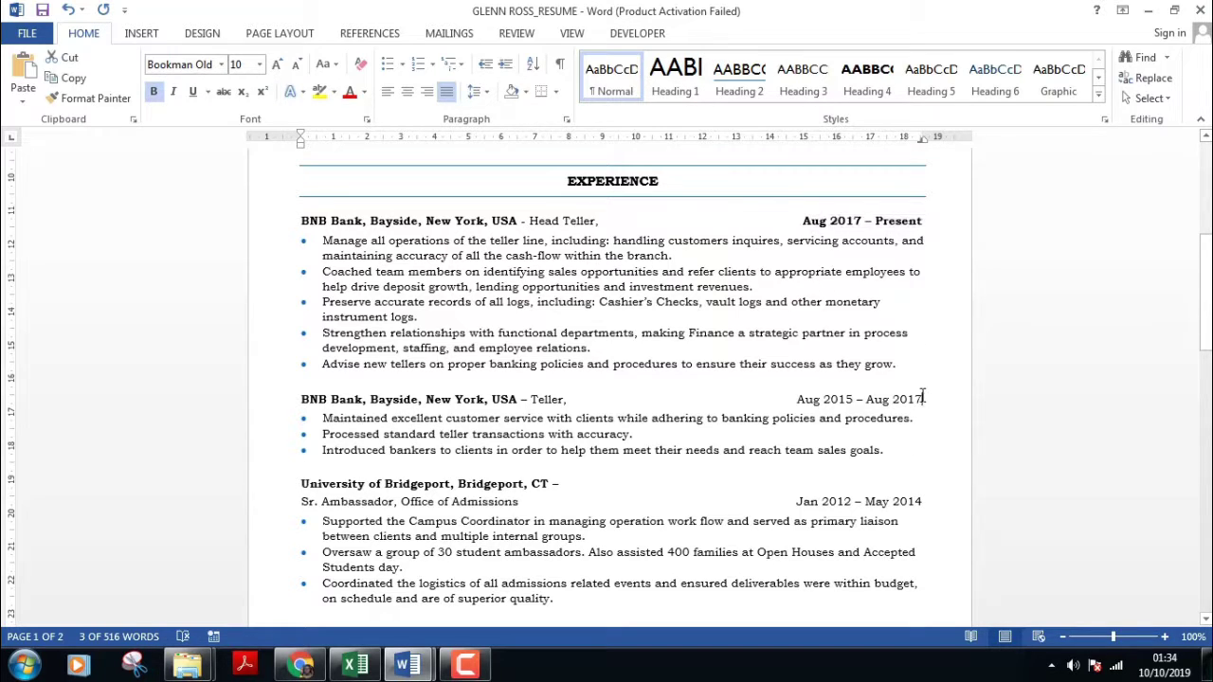
drag(924, 399, 794, 399)
key(ctrl+b)
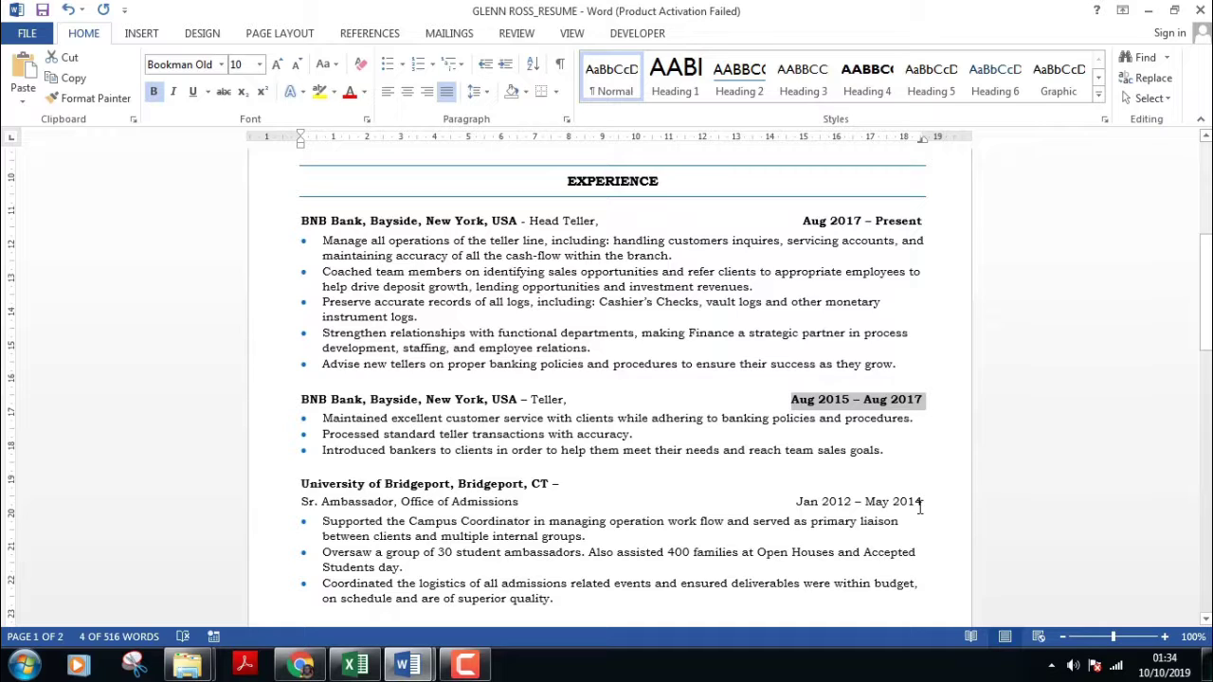
click(924, 450)
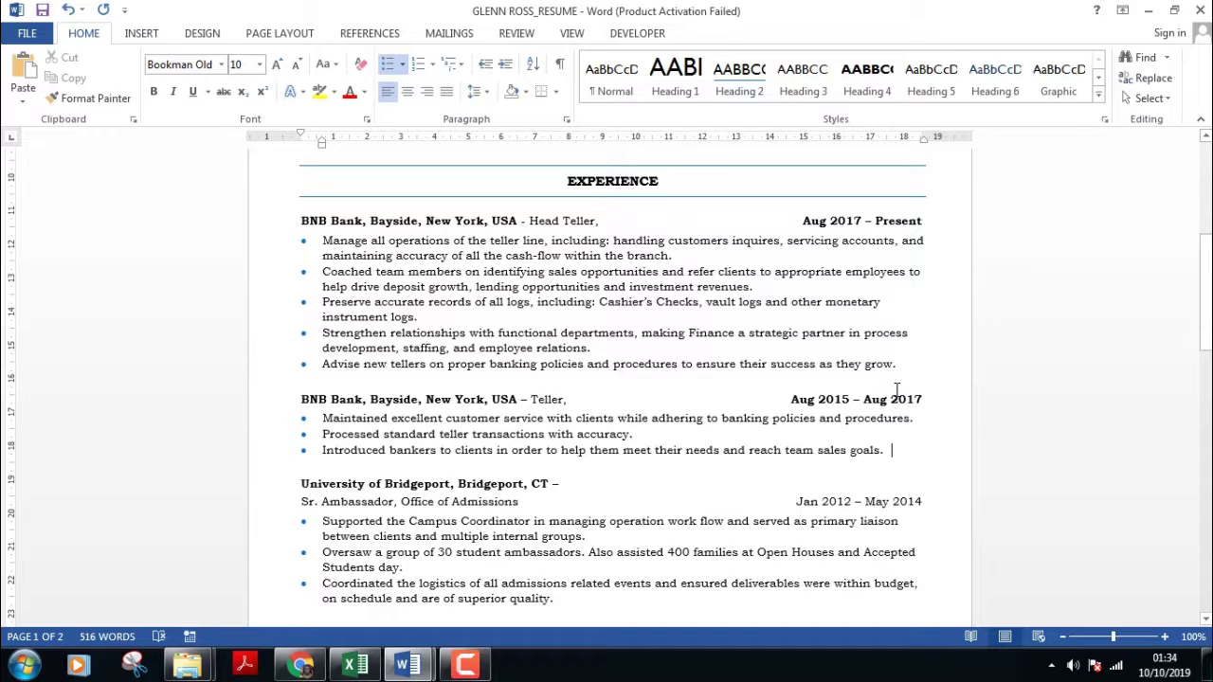
click(821, 399)
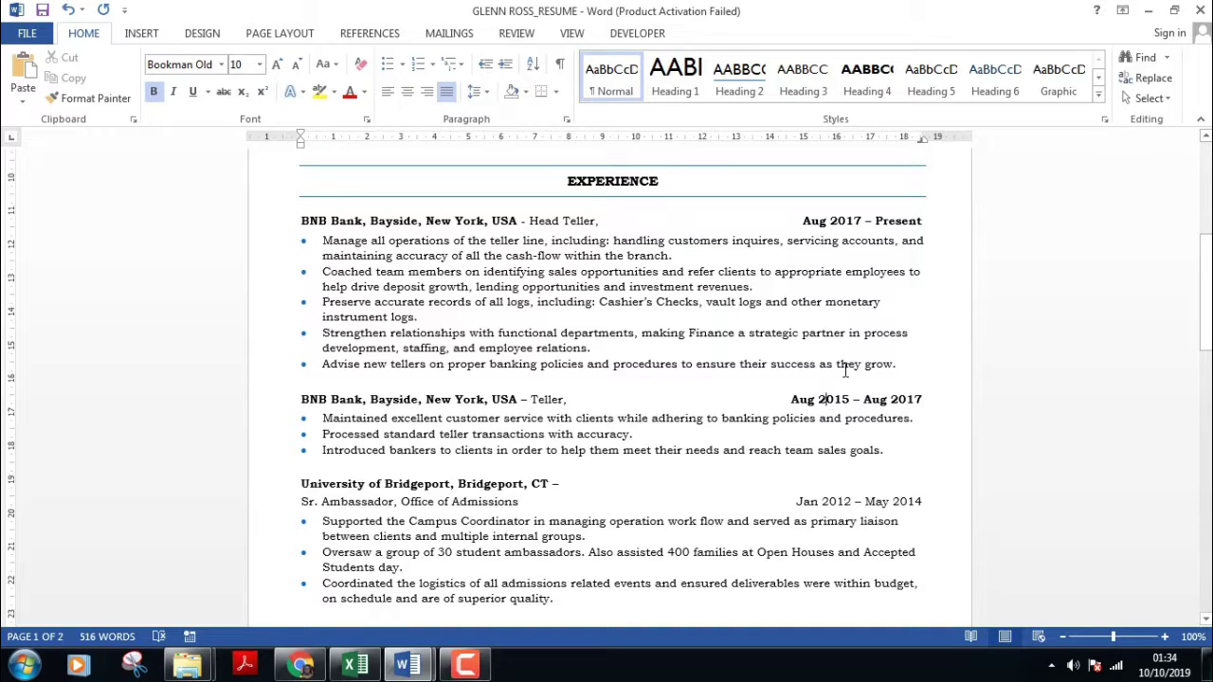
click(902, 208)
click(897, 223)
Step: Bold the "Jan 2012 – May 2014" dates and remove the extra spacing before them so they fit on one line
drag(926, 502, 803, 506)
key(ctrl+b)
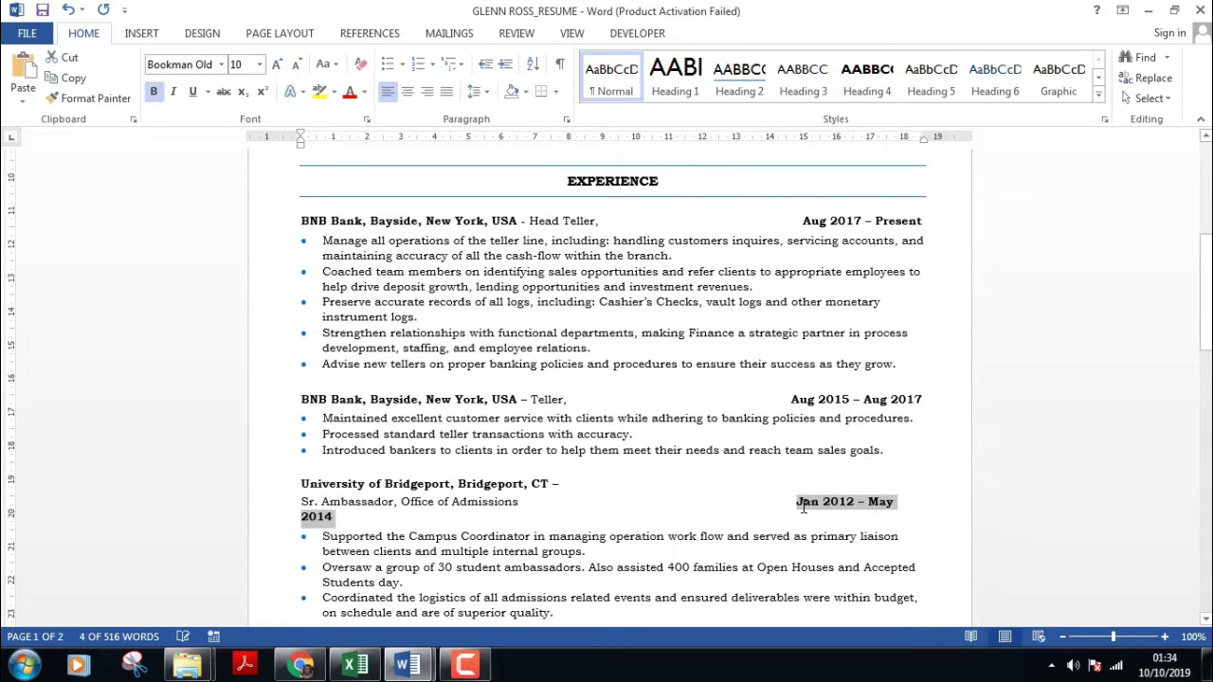
click(795, 502)
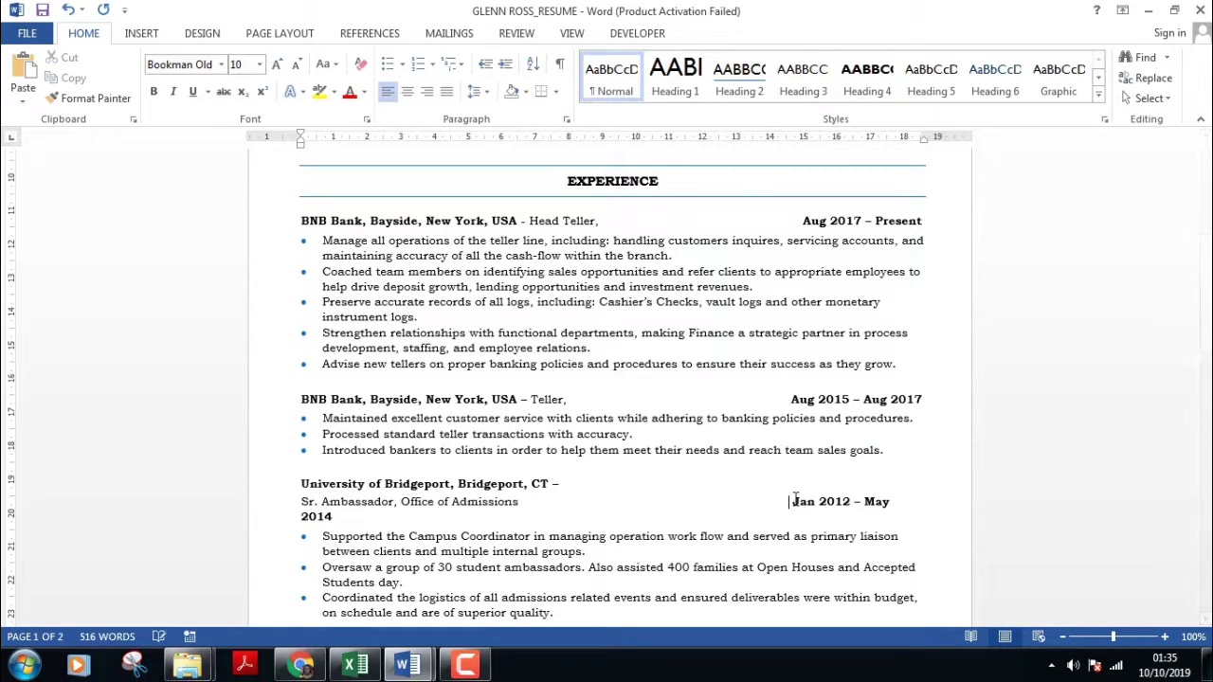
key(BackSpace)
key(BackSpace)
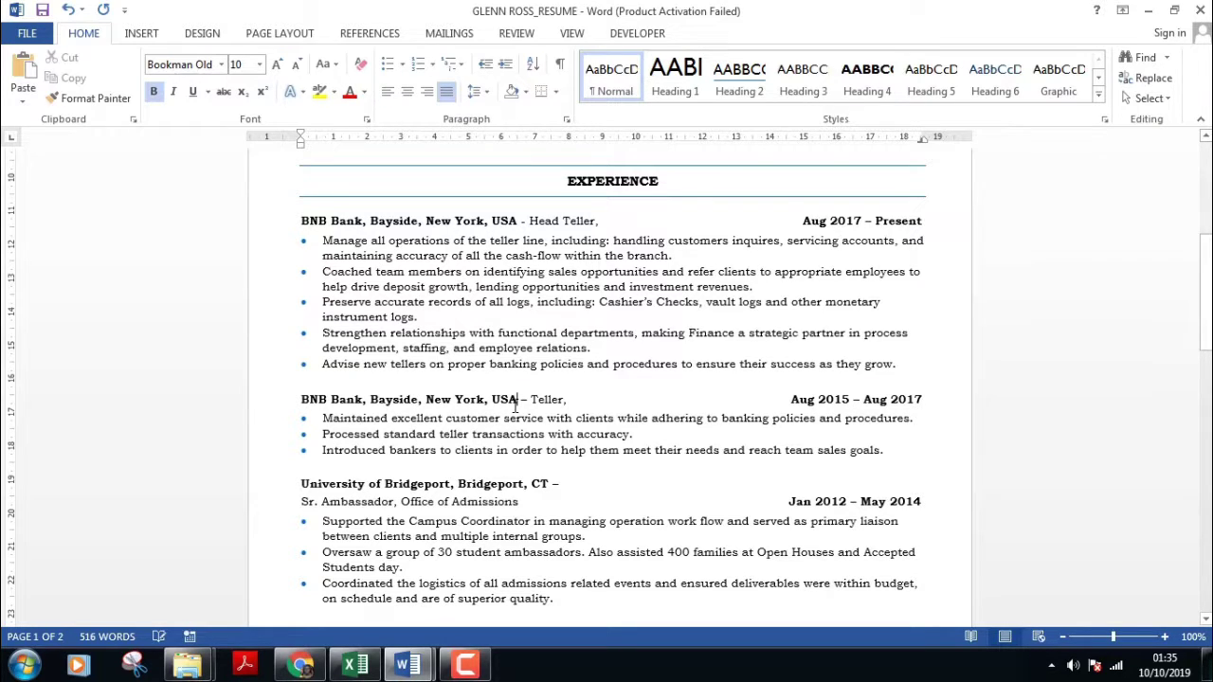
Step: Bold the Teller job title in the second BNB Bank entry
drag(517, 399, 324, 403)
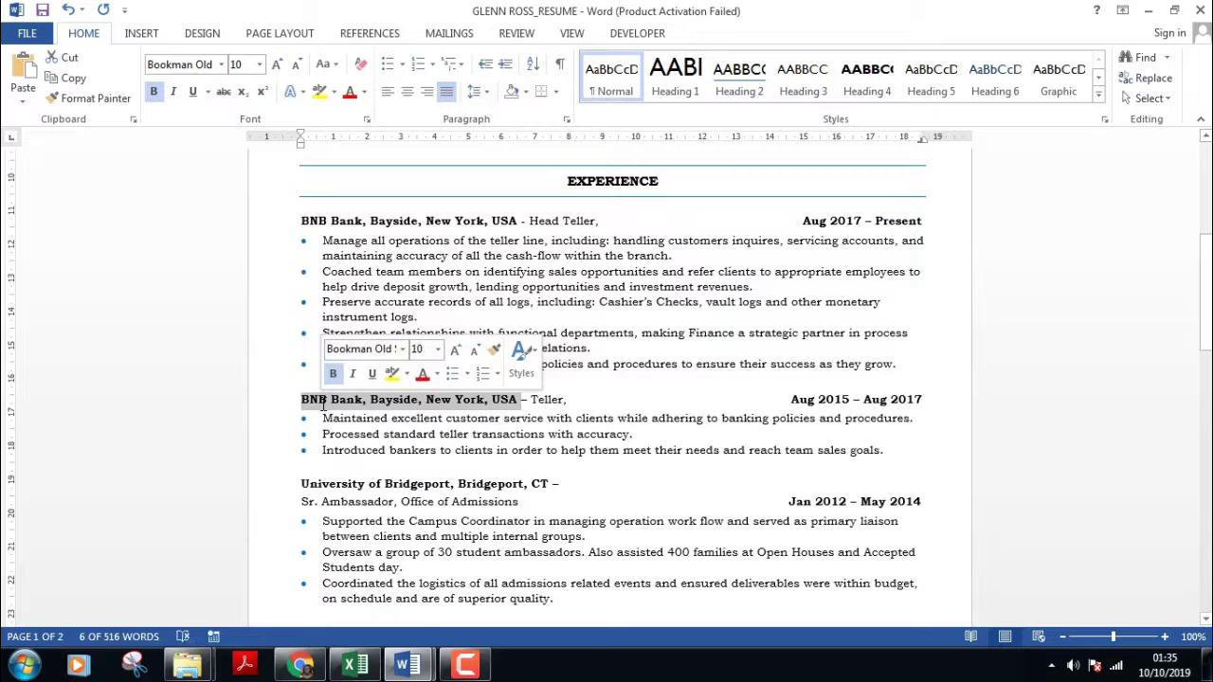
click(512, 399)
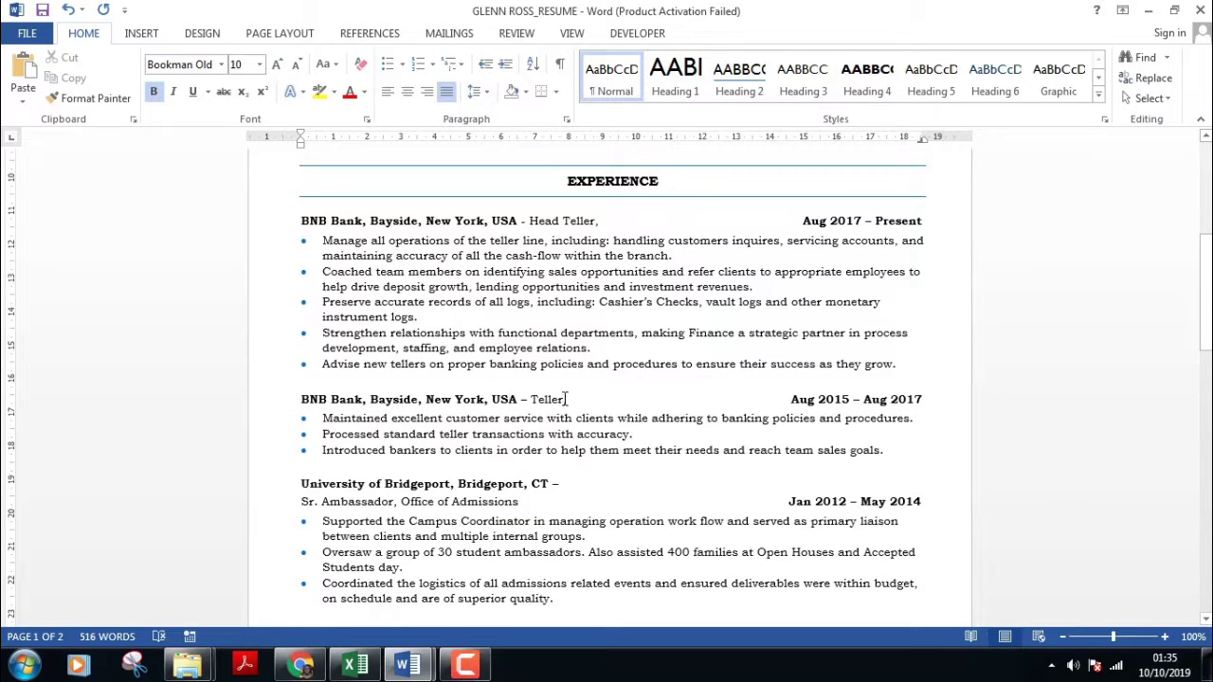
drag(564, 400, 536, 402)
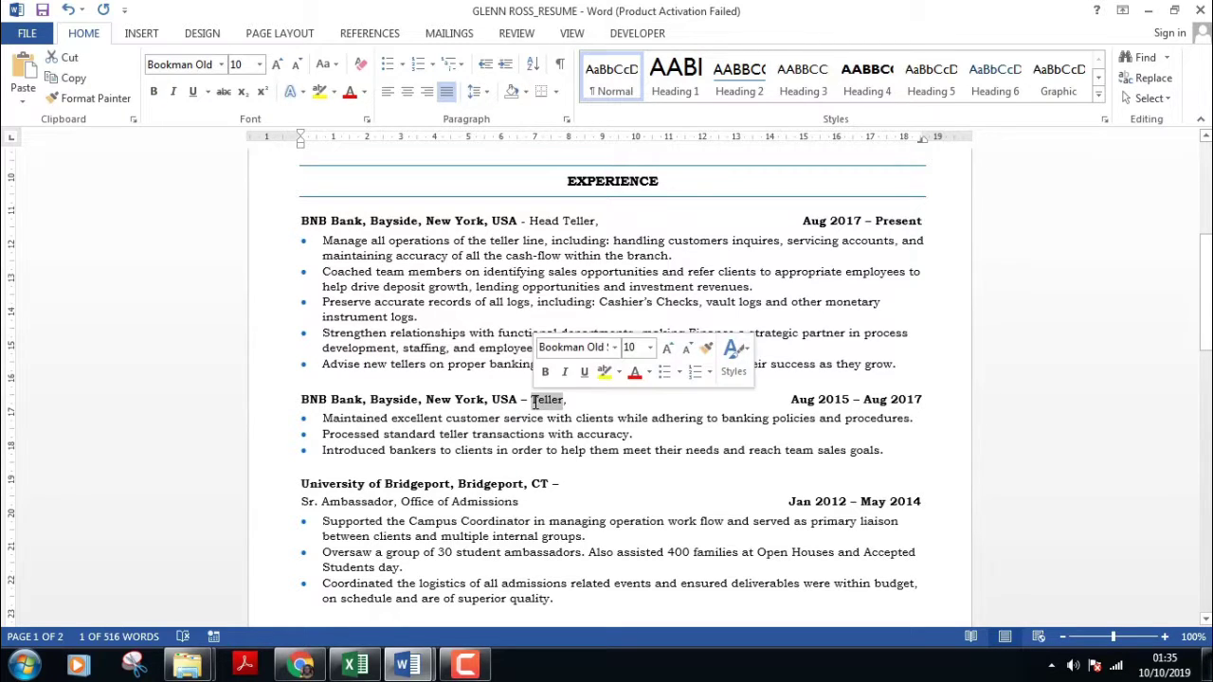
key(ctrl+b)
click(528, 402)
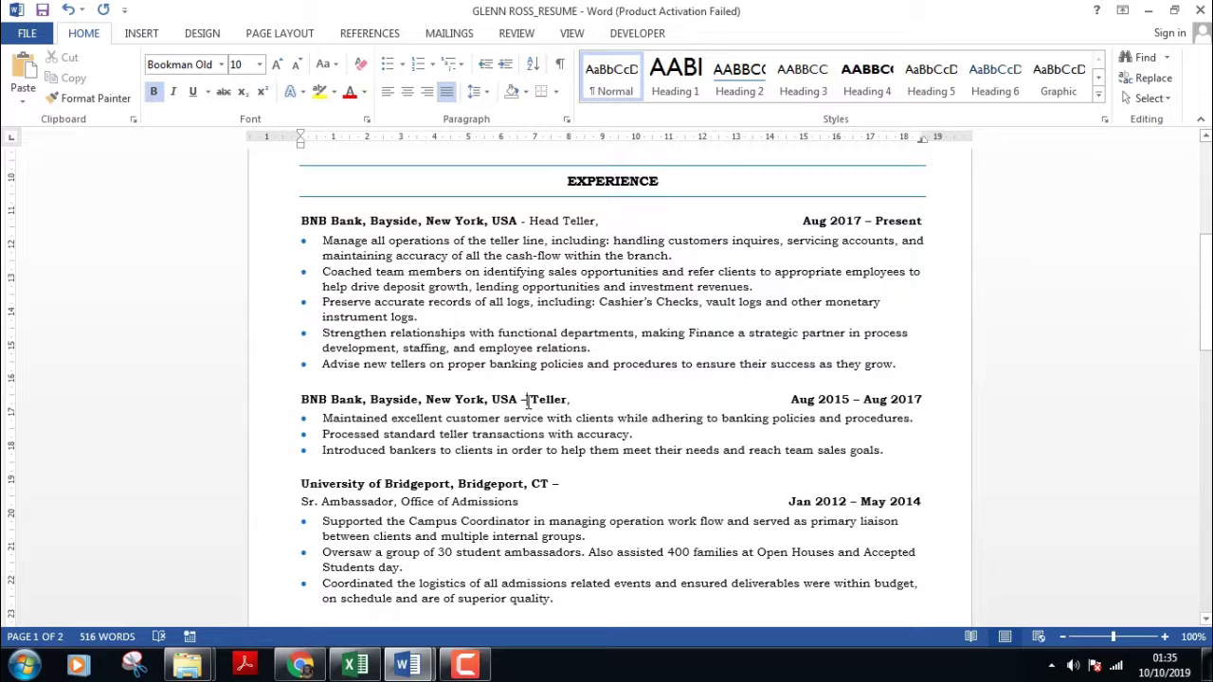
Step: Move "BNB Bank, Bayside, New York, USA" behind the Teller title as regular text after a hyphen, removing the comma and the leading dash
drag(519, 402, 308, 399)
key(ctrl+c)
key(ctrl+b)
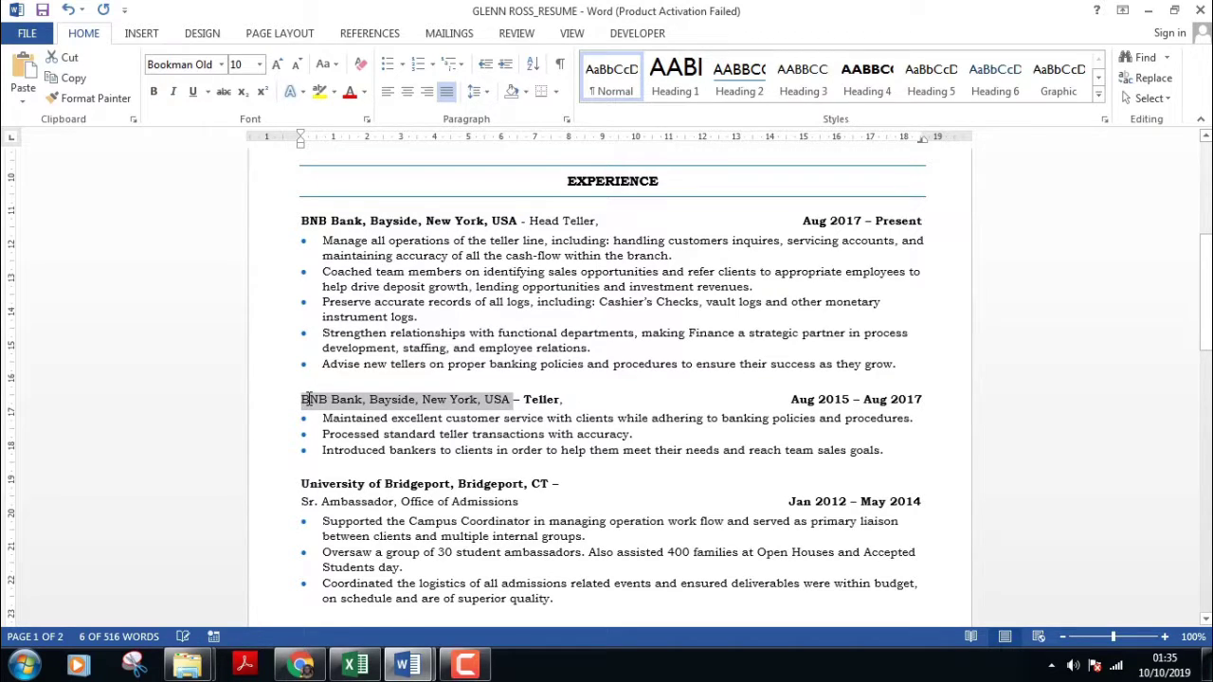
key(Delete)
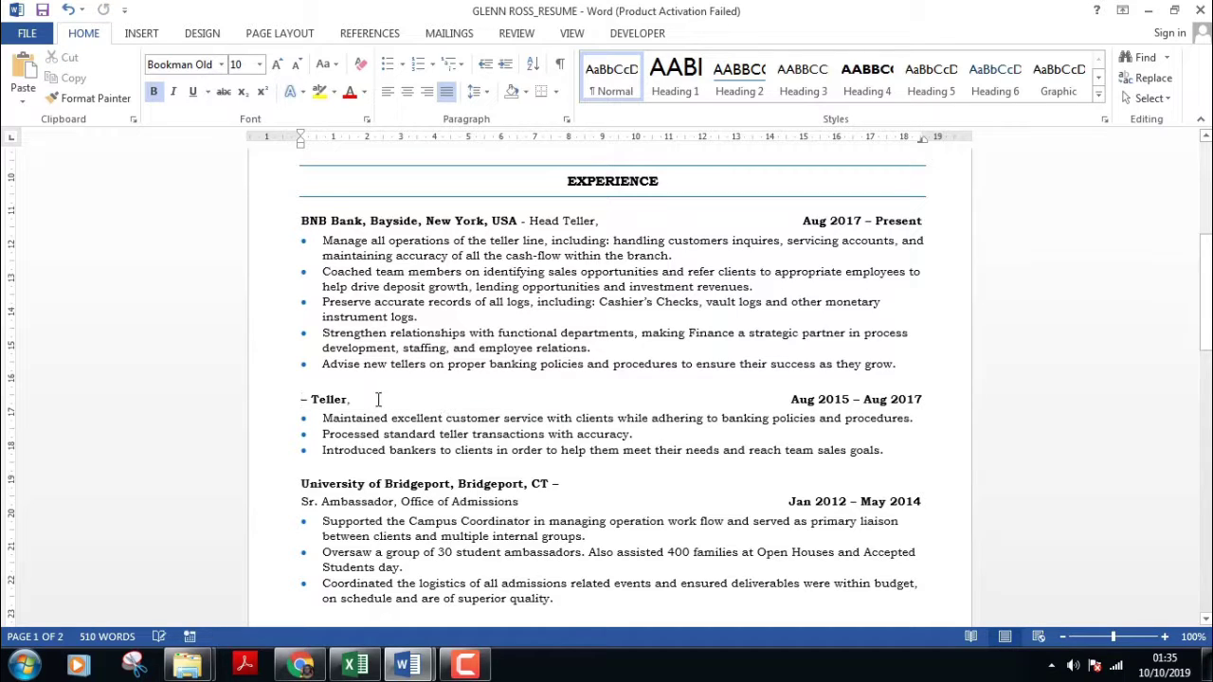
click(352, 399)
key(BackSpace)
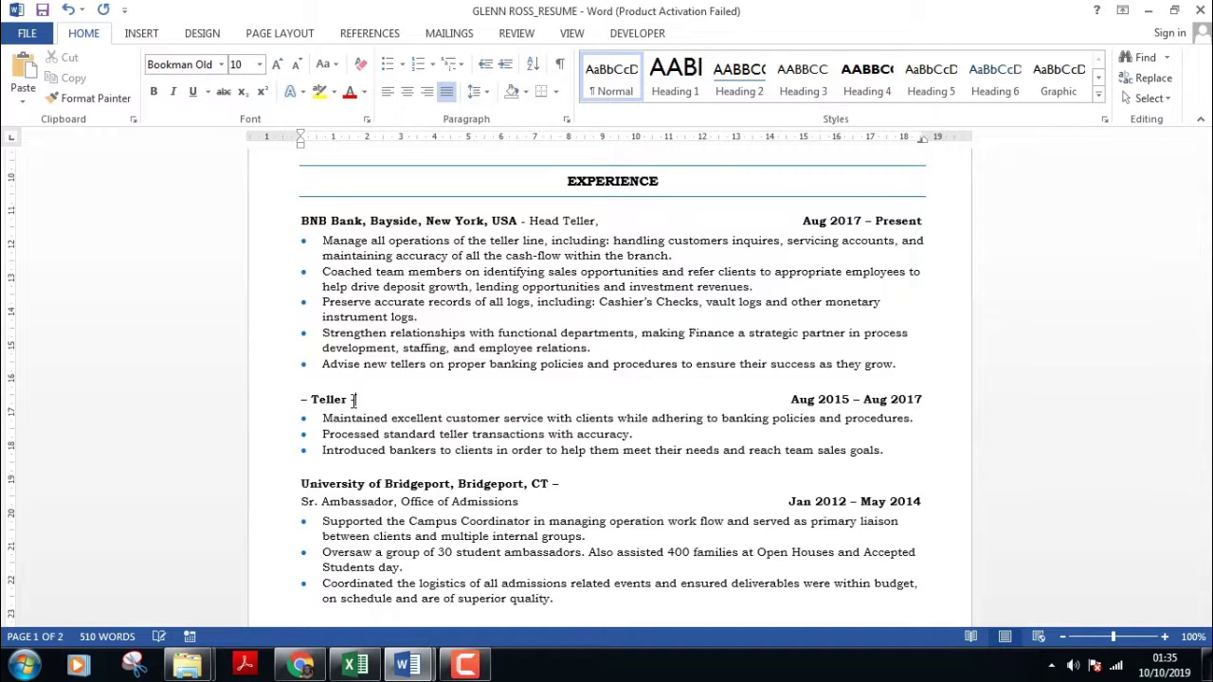
key(ctrl+v)
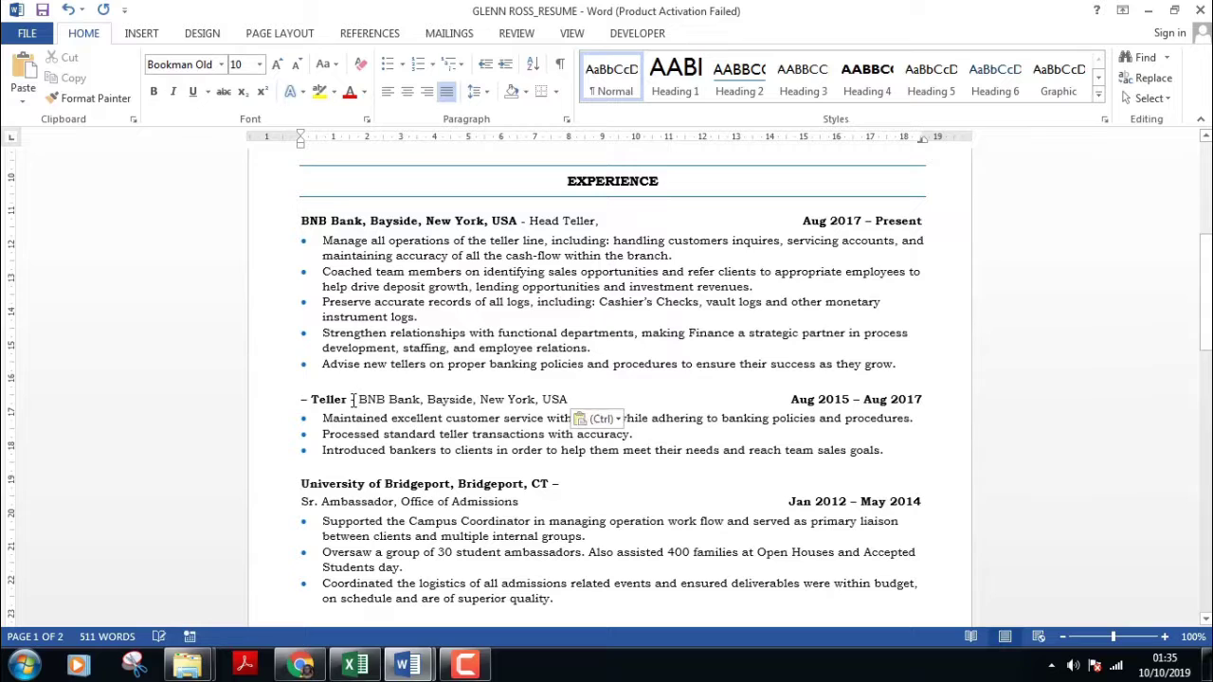
click(313, 402)
key(BackSpace)
key(BackSpace)
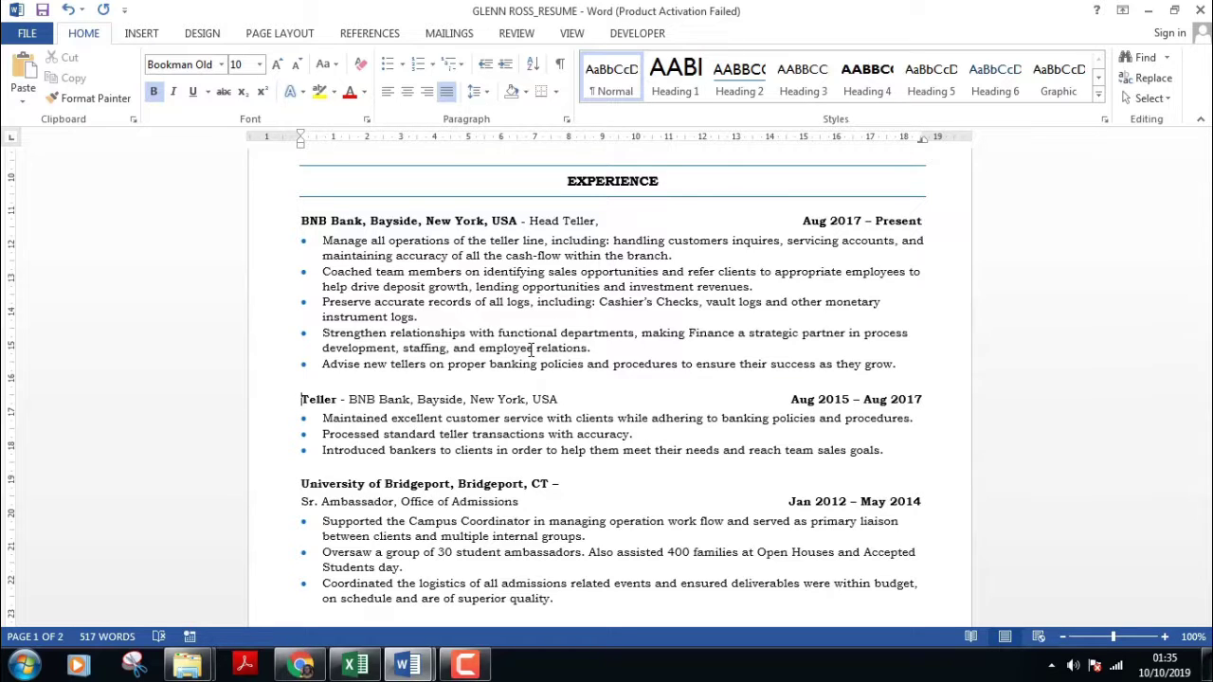
click(323, 399)
key(ctrl+z)
click(394, 399)
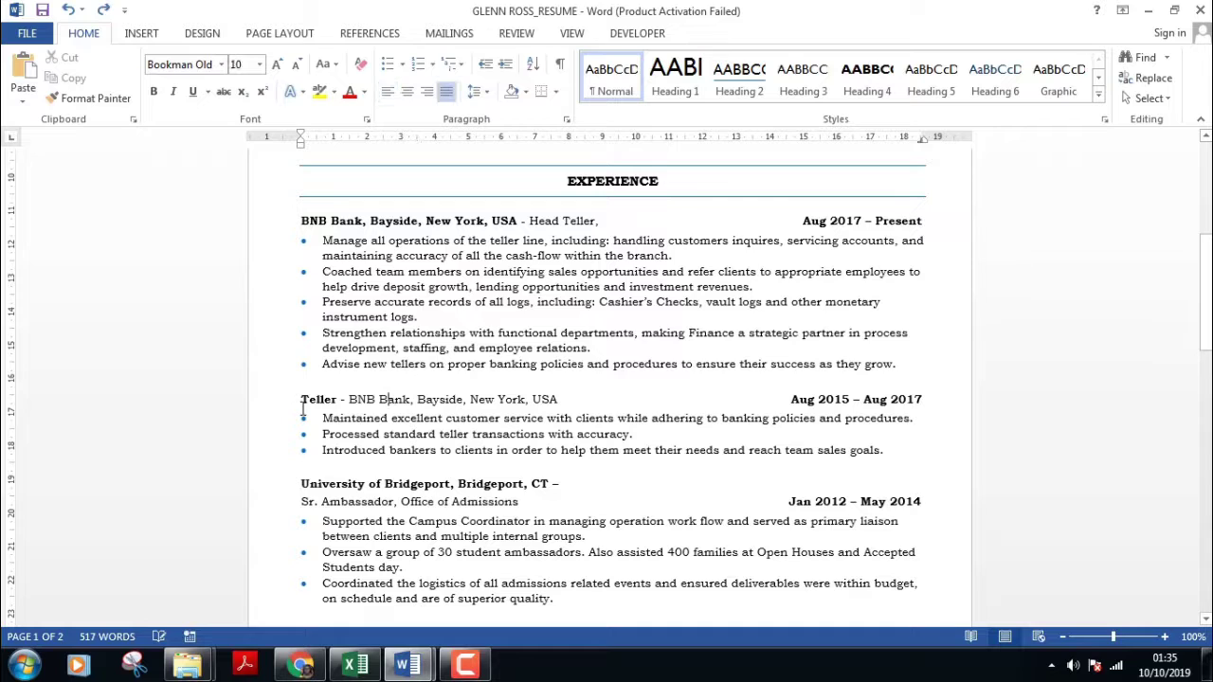
click(309, 400)
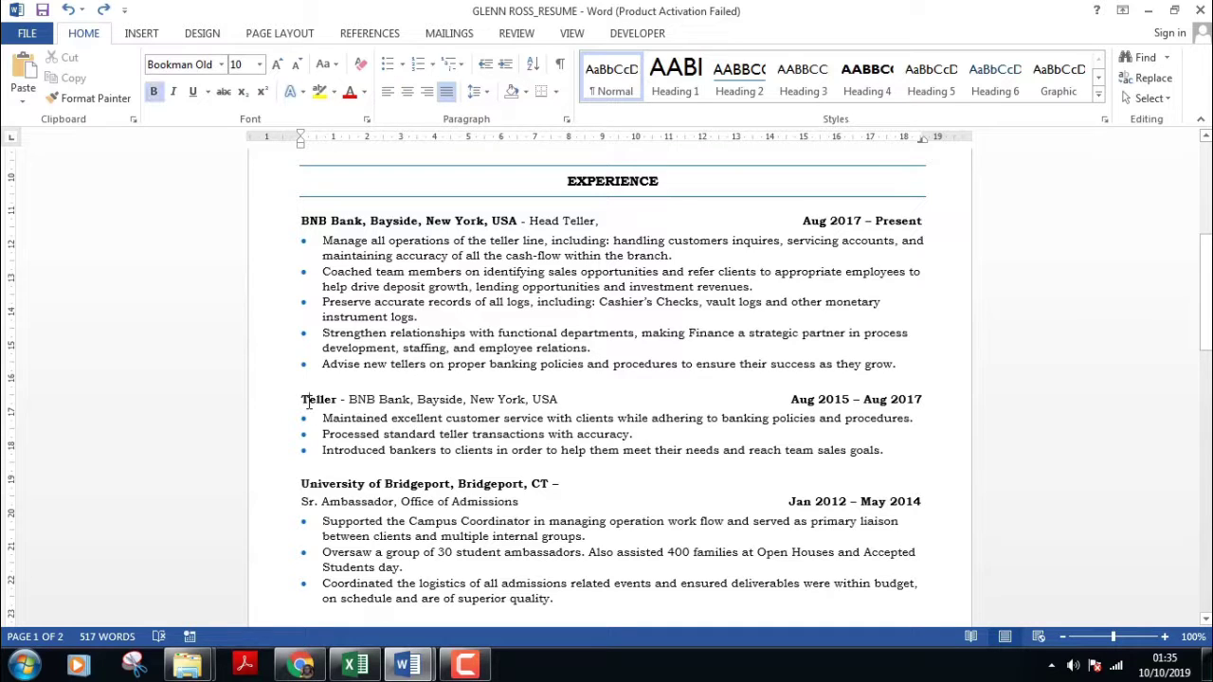
click(380, 399)
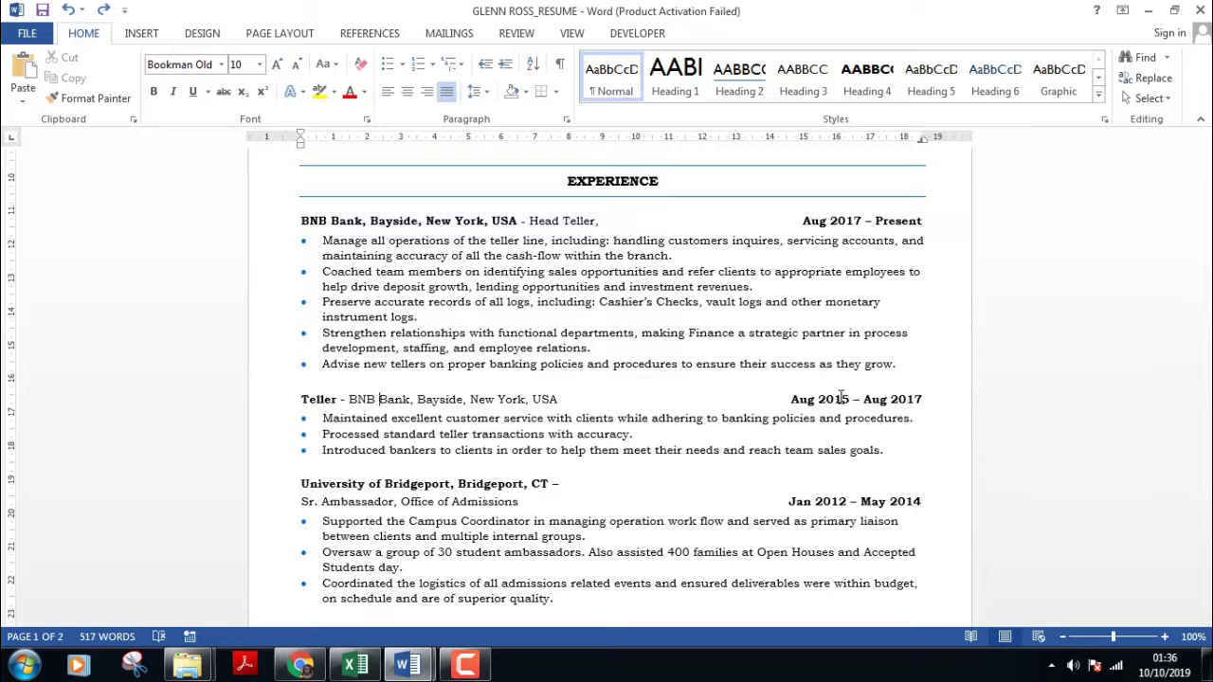
click(615, 418)
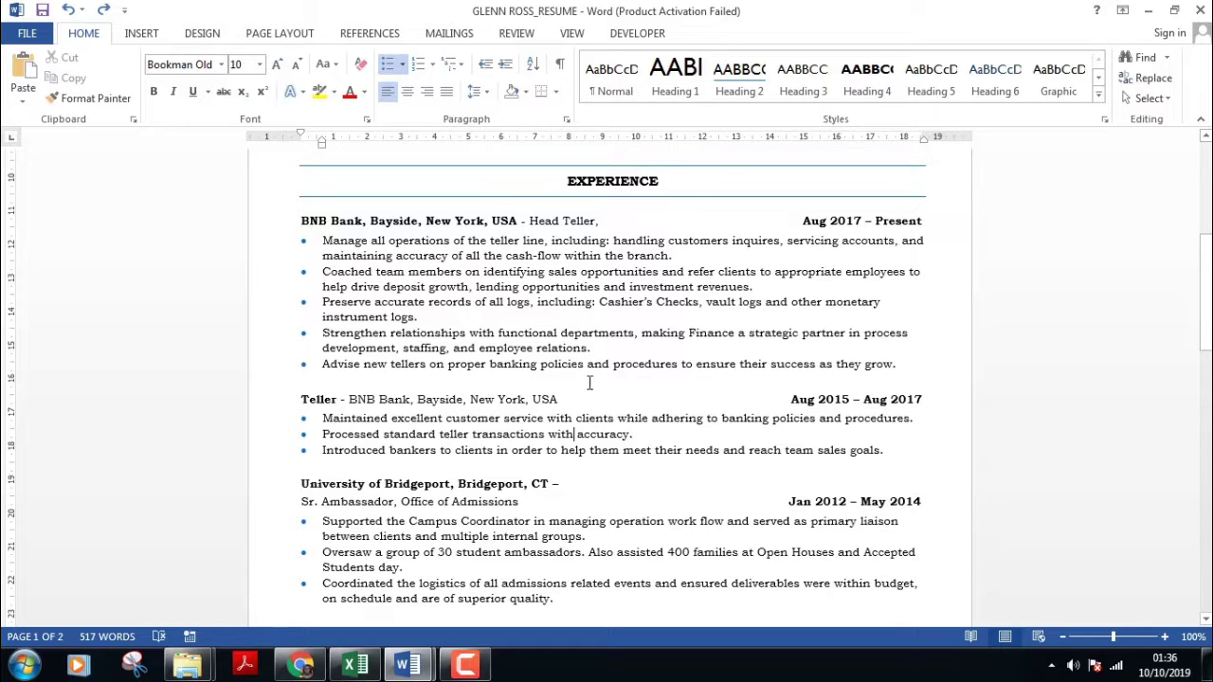
Step: Delete the hyphen and "BNB Bank, Bayside, New York, USA" from the Teller line, leaving only the job title and dates
click(561, 399)
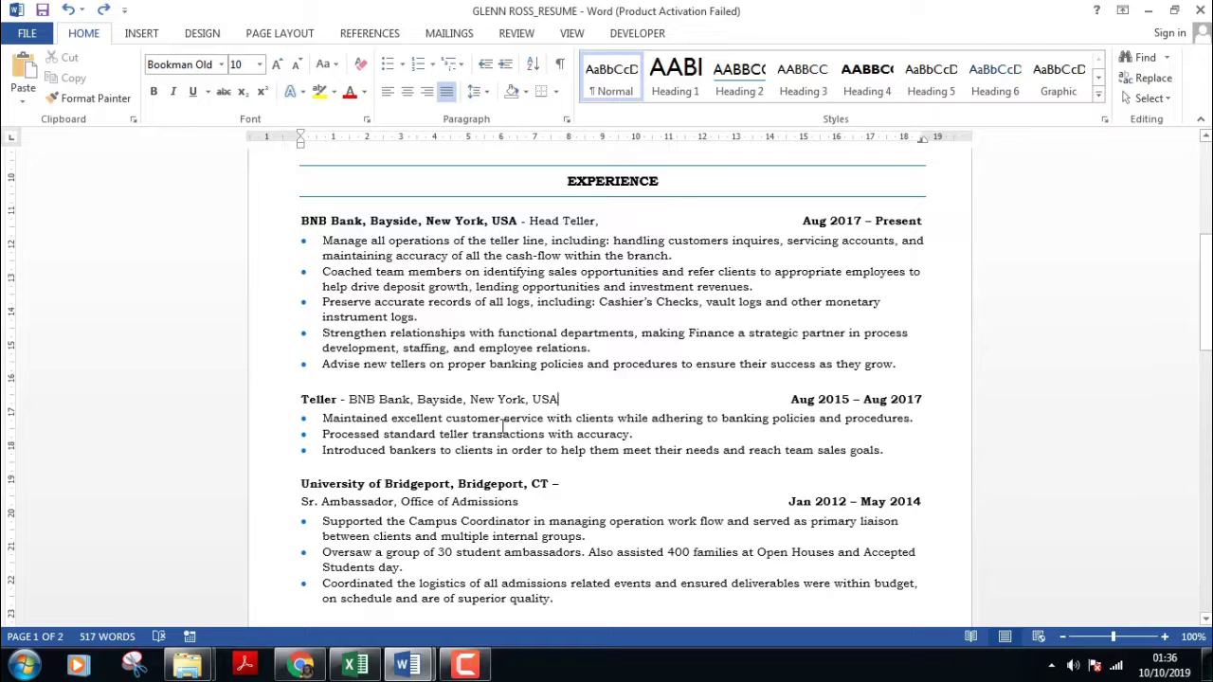
drag(559, 399, 351, 399)
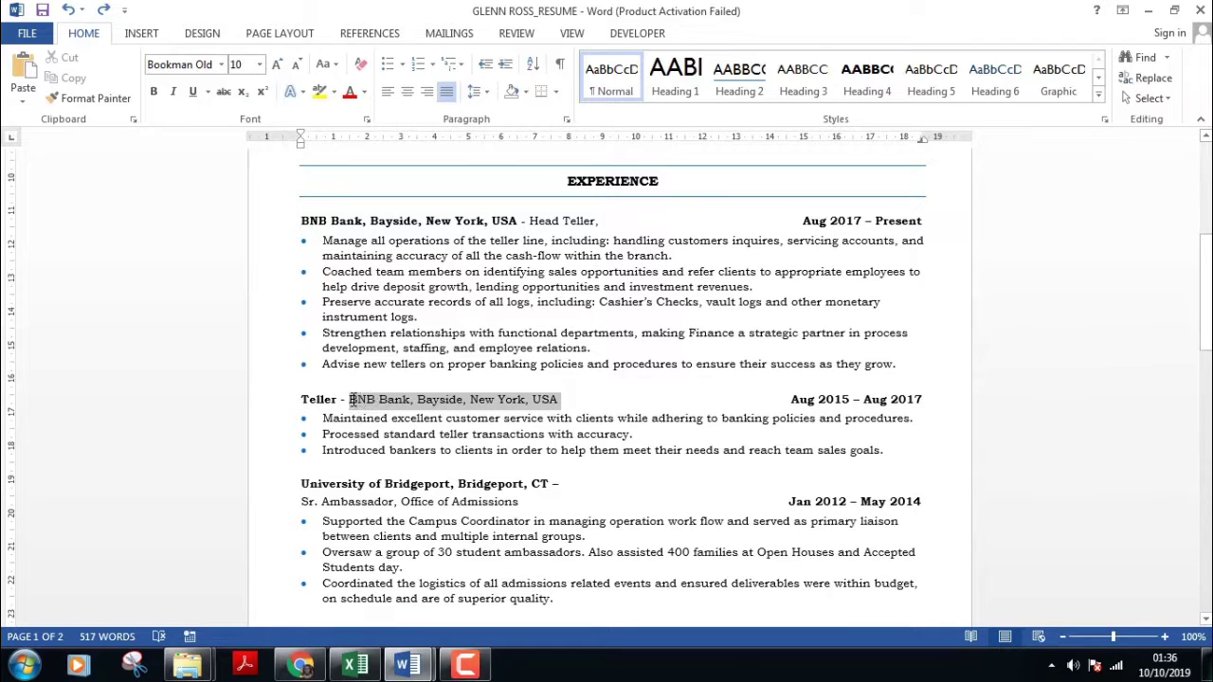
key(Delete)
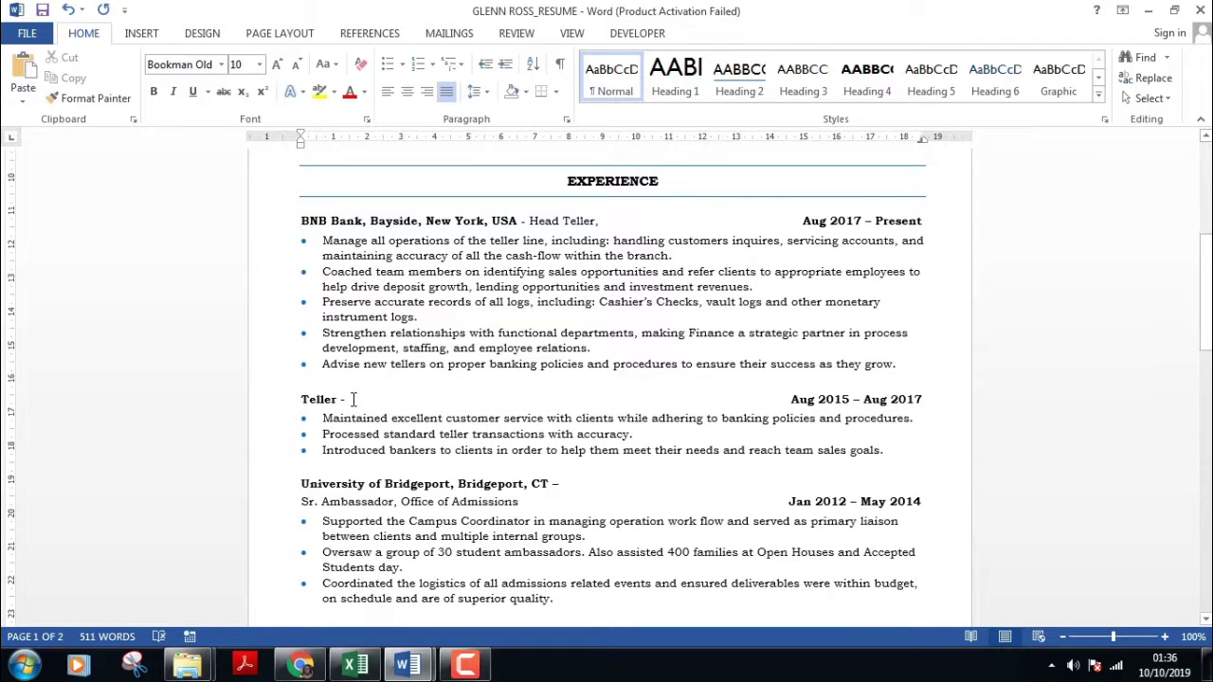
key(BackSpace)
Step: Put the Head Teller title on its own line below "BNB Bank, Bayside, New York, USA" and delete the dash after USA
click(532, 221)
key(Return)
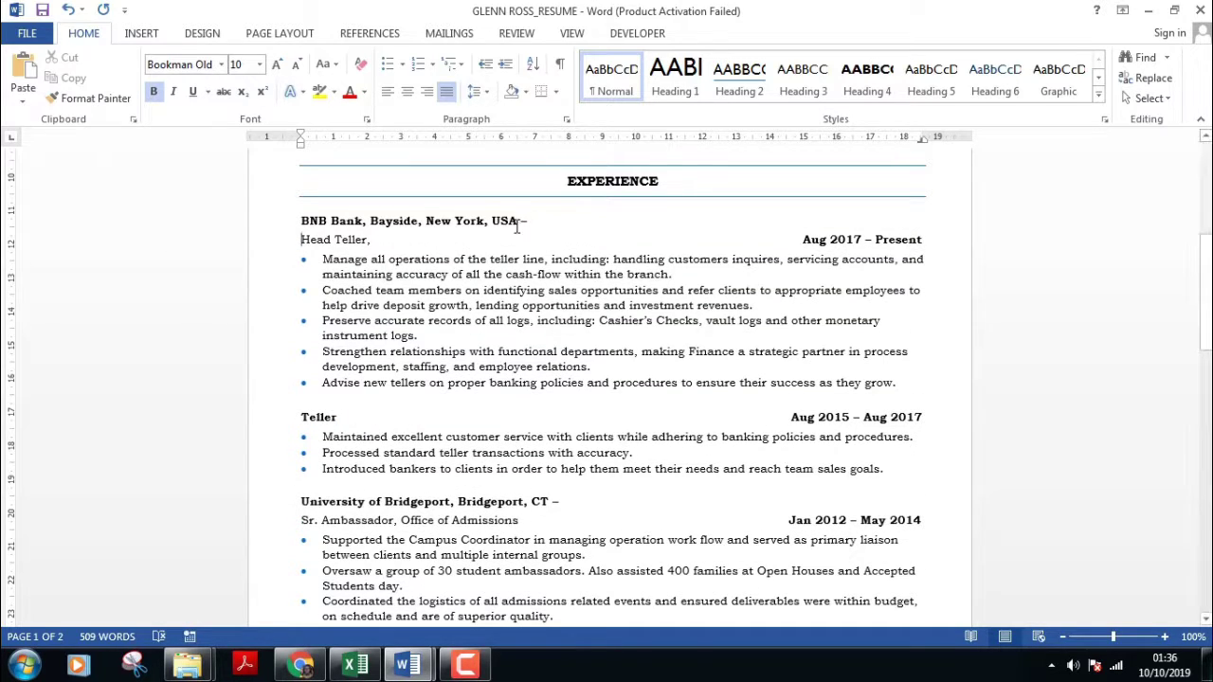
key(Page_Down)
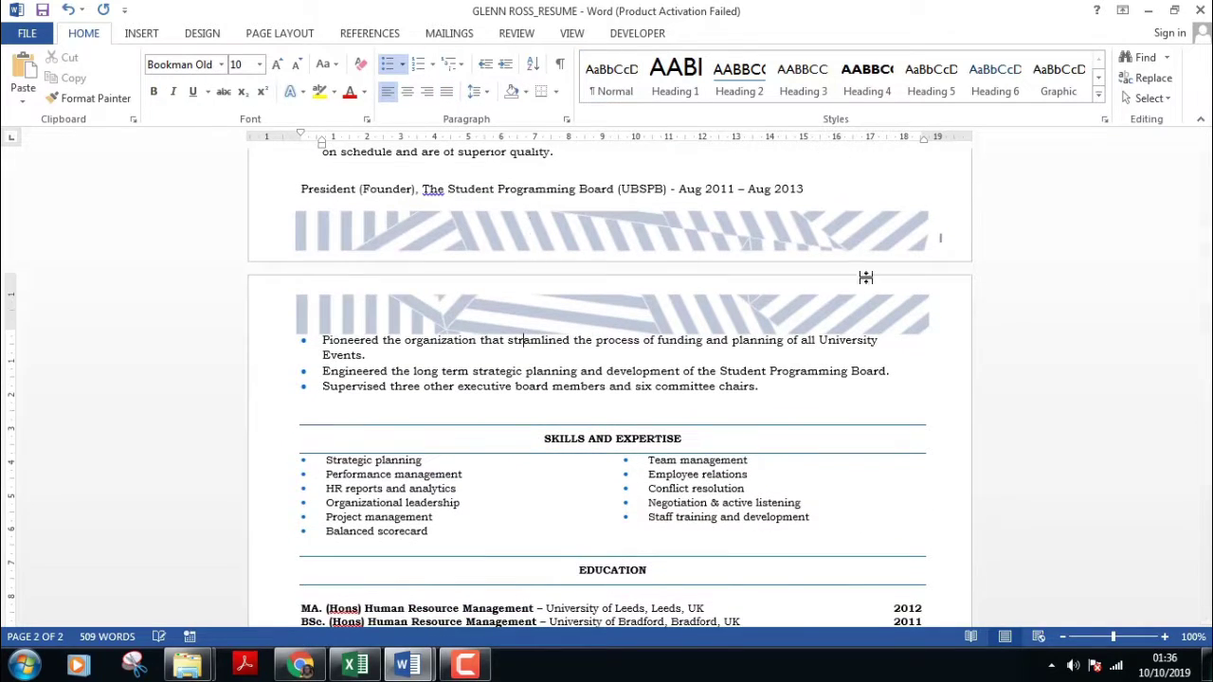
key(Page_Up)
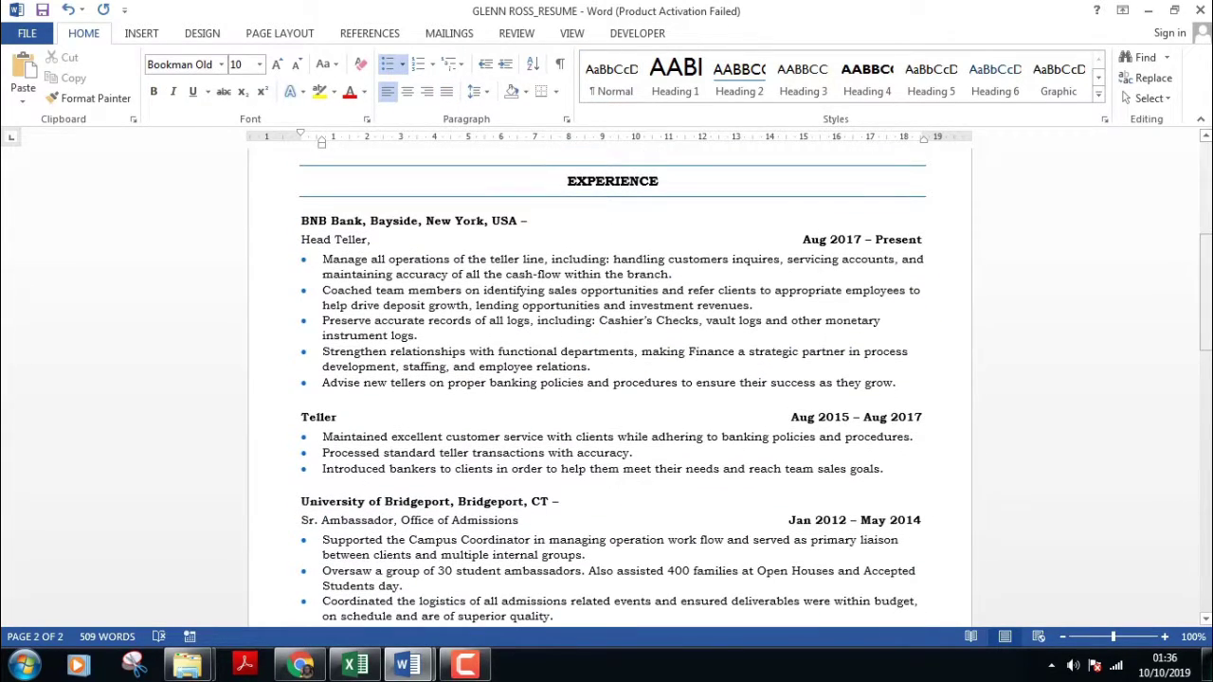
drag(1205, 294, 1204, 294)
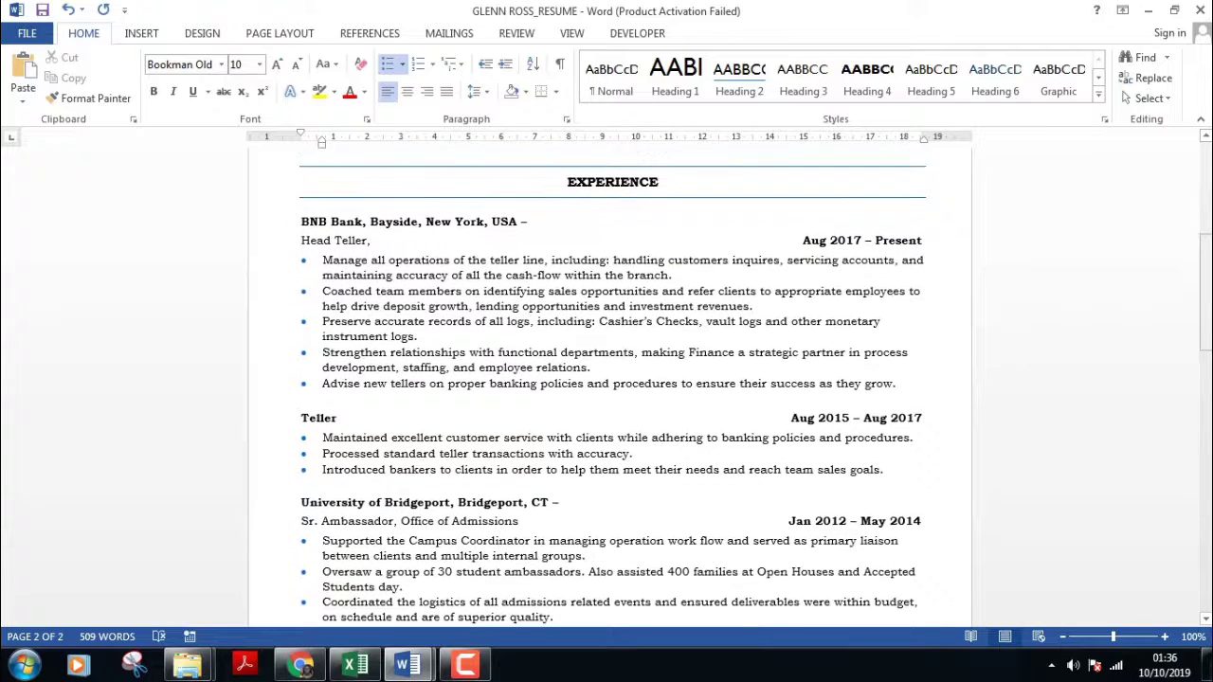
click(540, 223)
key(BackSpace)
key(BackSpace)
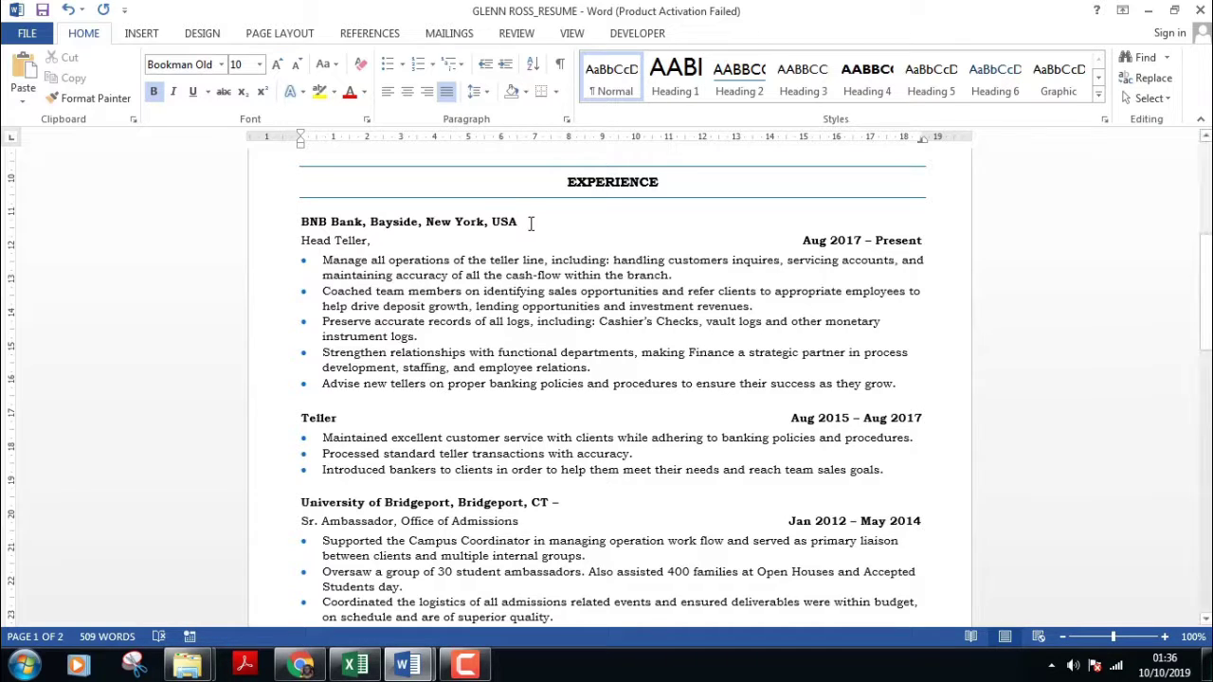
Step: Delete the comma after the Head Teller title and make the title bold
drag(529, 223, 318, 222)
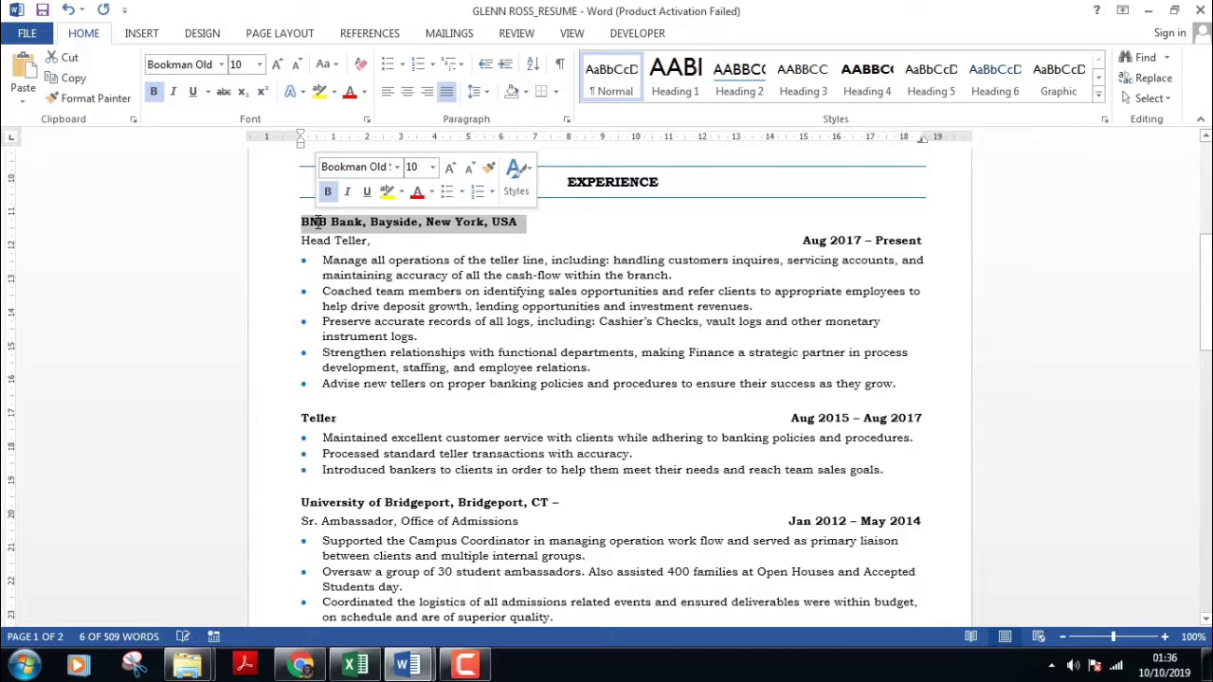
click(494, 241)
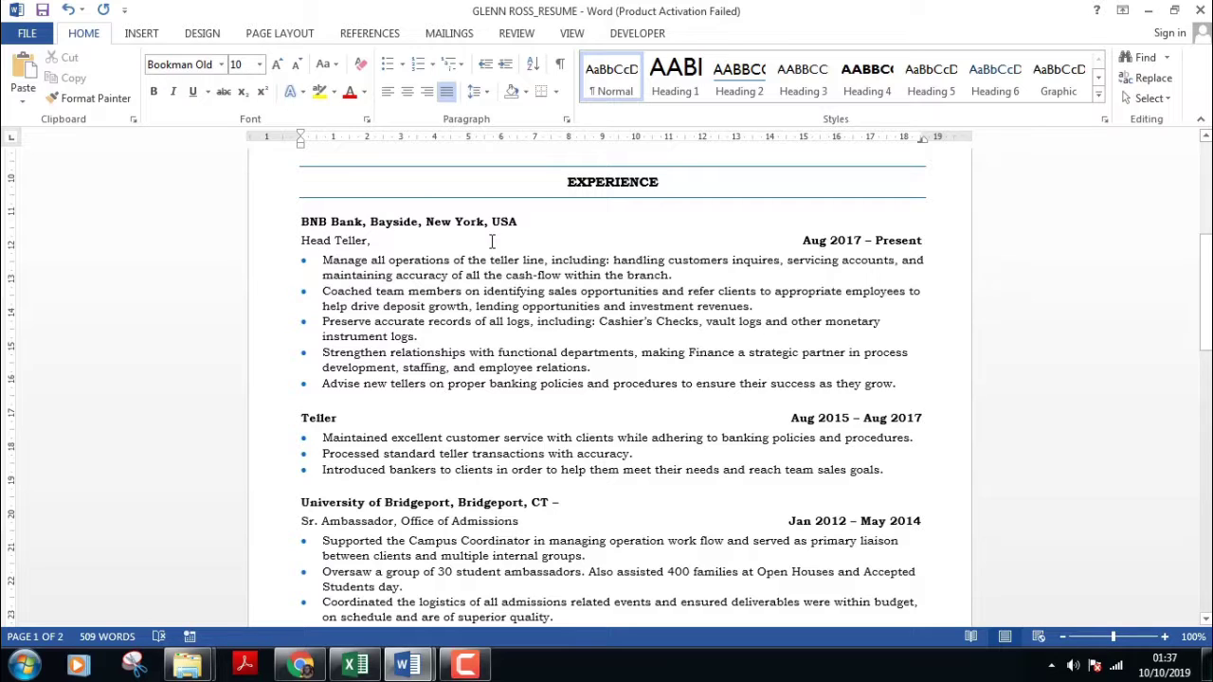
key(BackSpace)
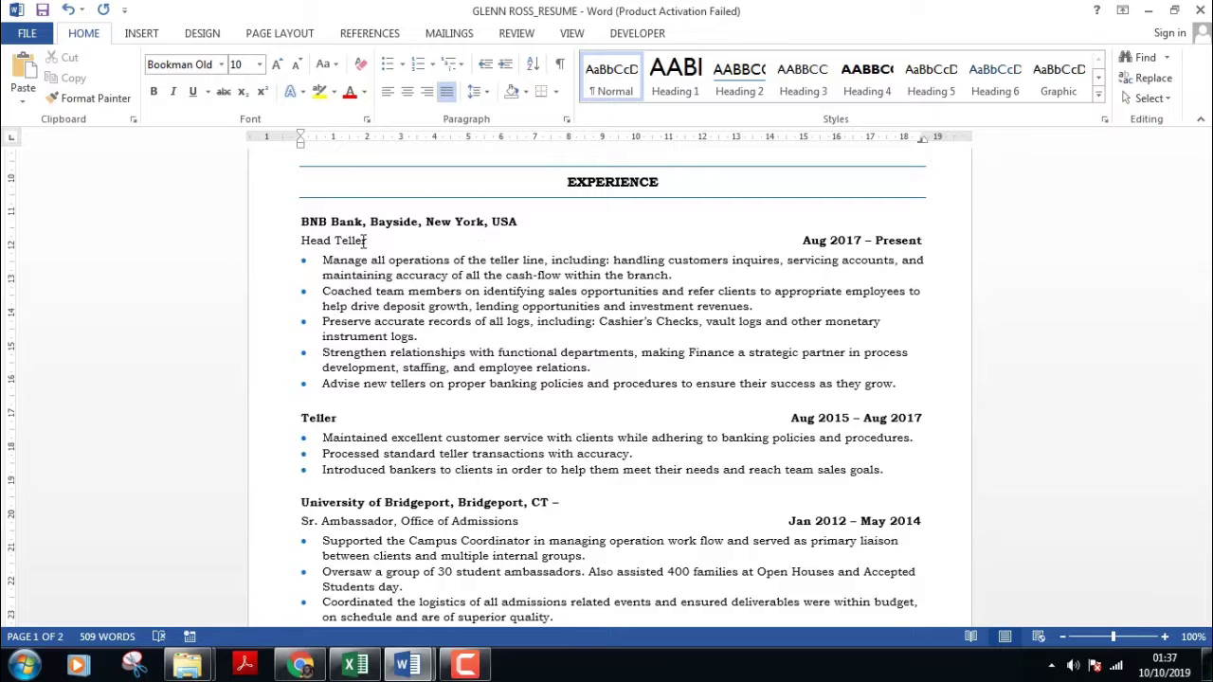
drag(372, 240, 305, 242)
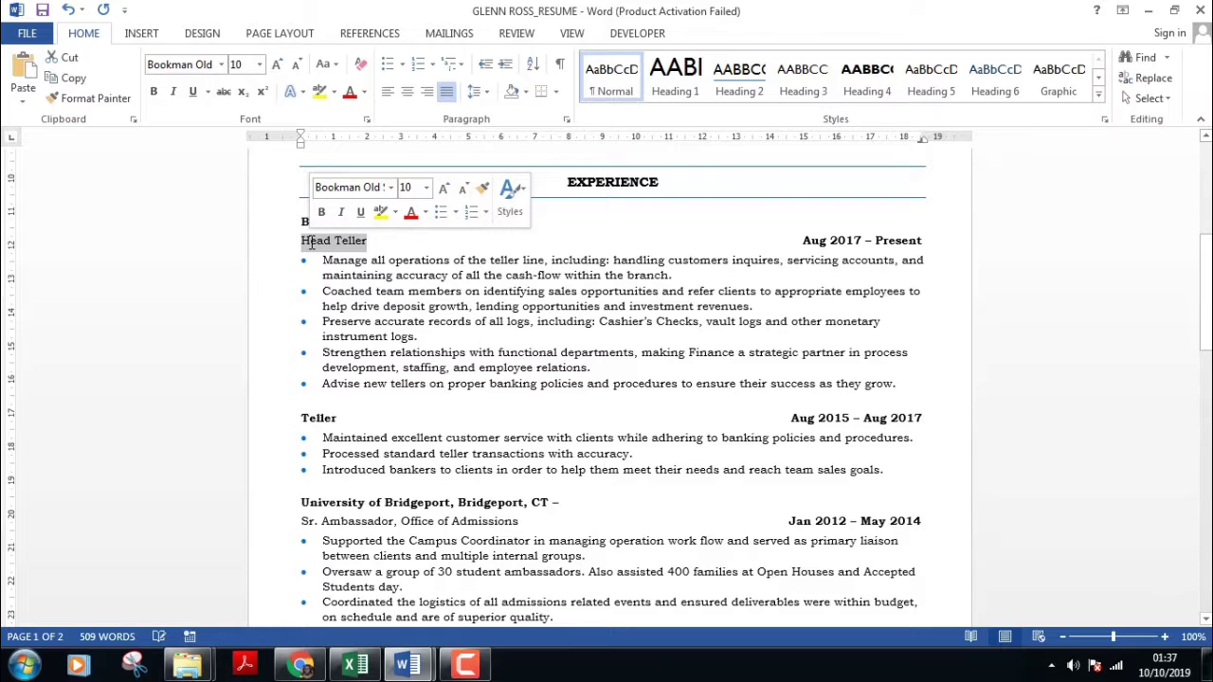
key(ctrl+b)
click(406, 248)
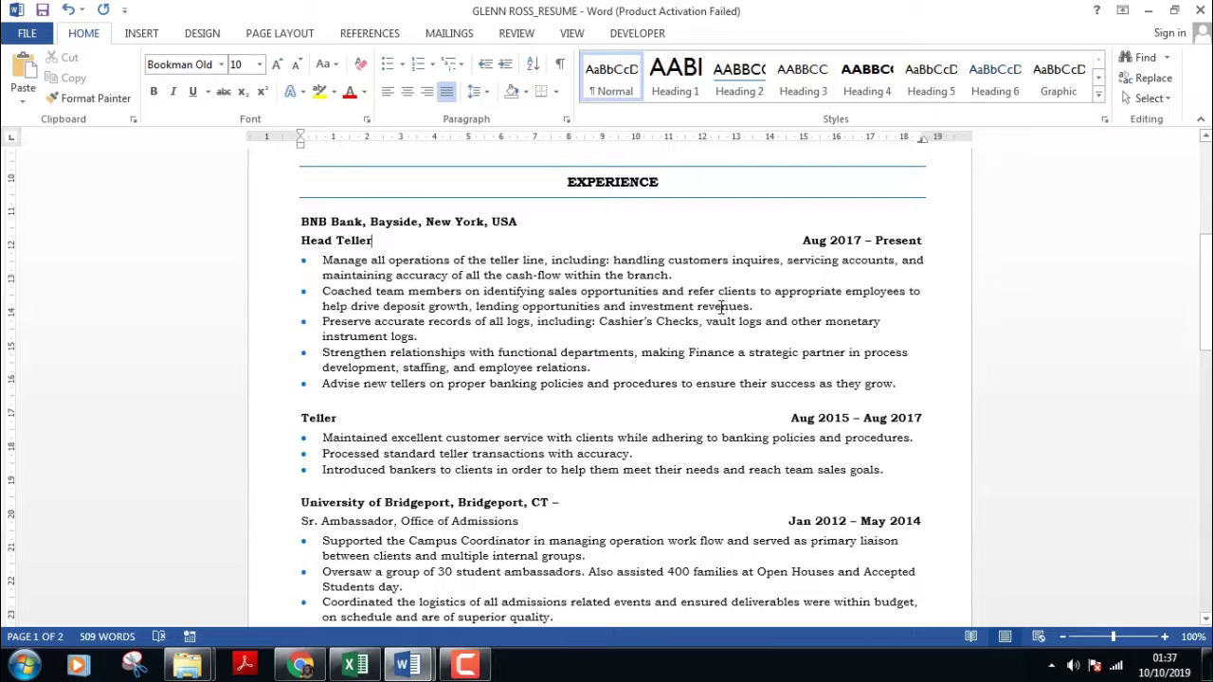
Step: Delete the trailing dash after "University of Bridgeport, Bridgeport, CT"
mouse_move(1206, 284)
mouse_down()
mouse_move(1206, 318)
mouse_move(1197, 305)
mouse_up()
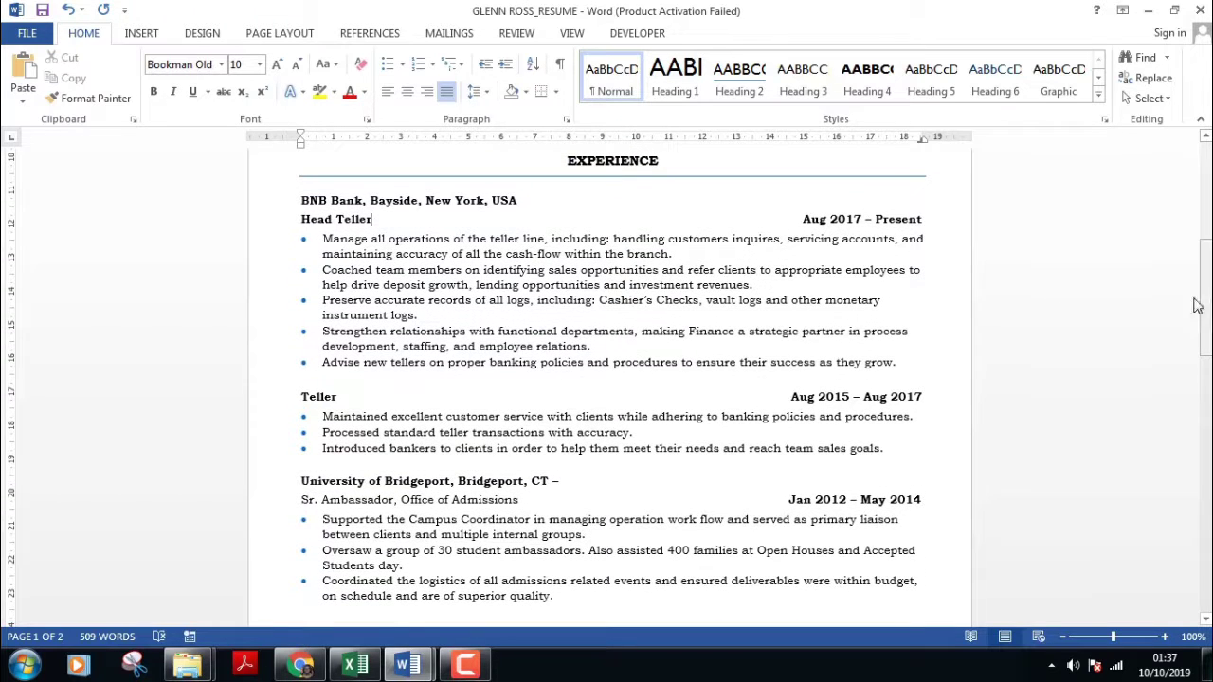
click(559, 483)
key(BackSpace)
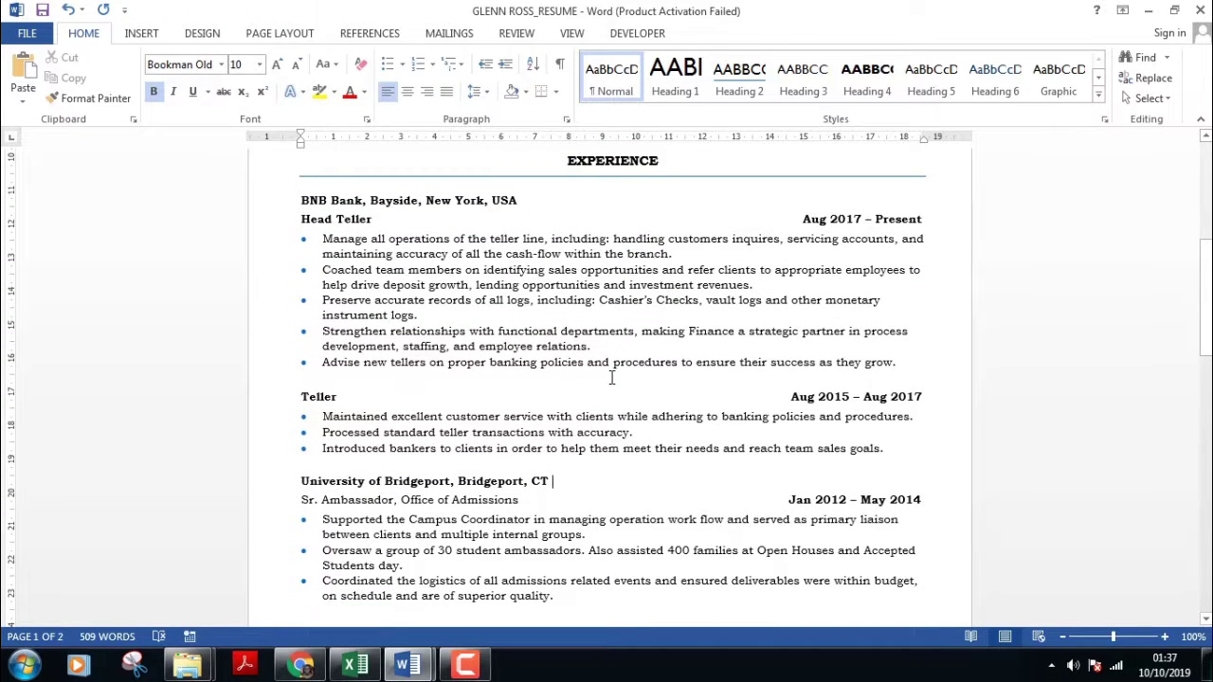
drag(1206, 303, 1206, 252)
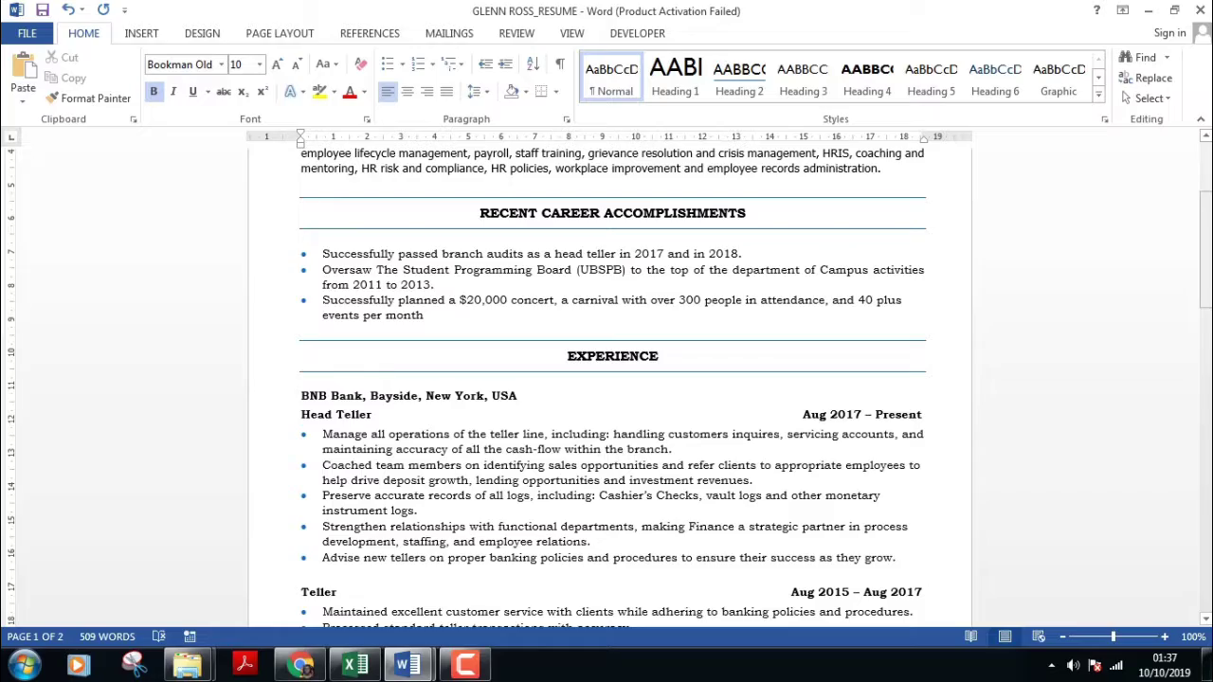
drag(1208, 286, 1205, 317)
click(517, 285)
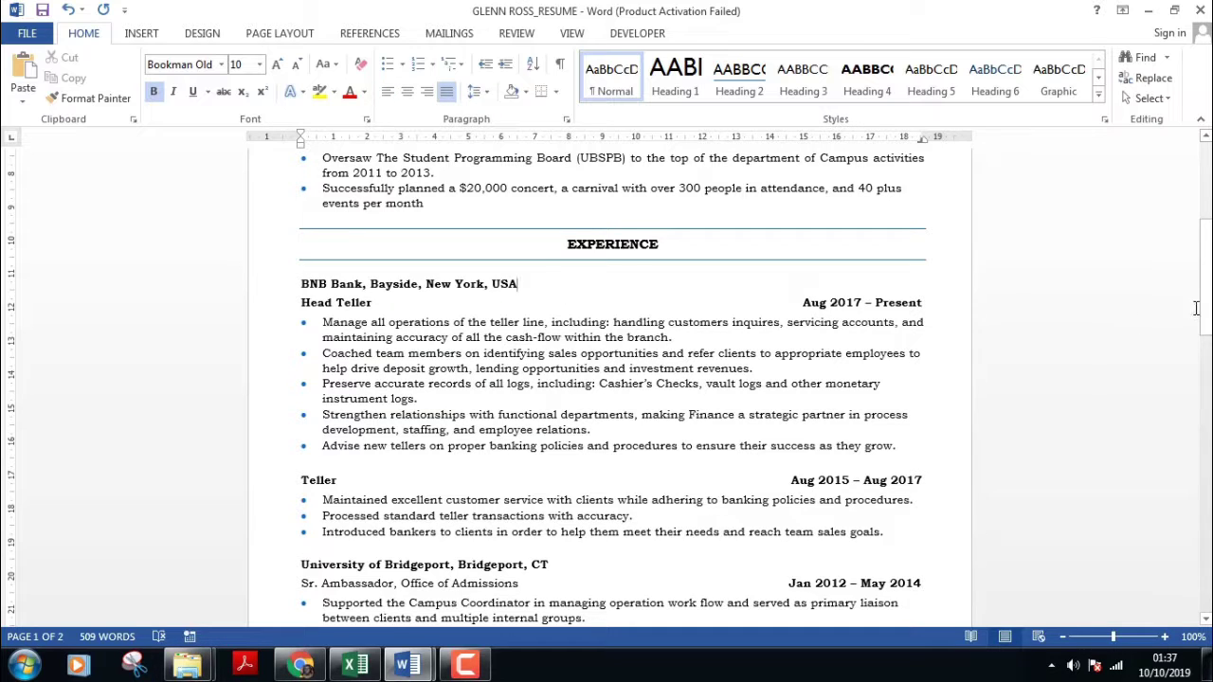
mouse_move(1198, 308)
mouse_down()
mouse_move(1204, 360)
mouse_move(1210, 294)
mouse_up()
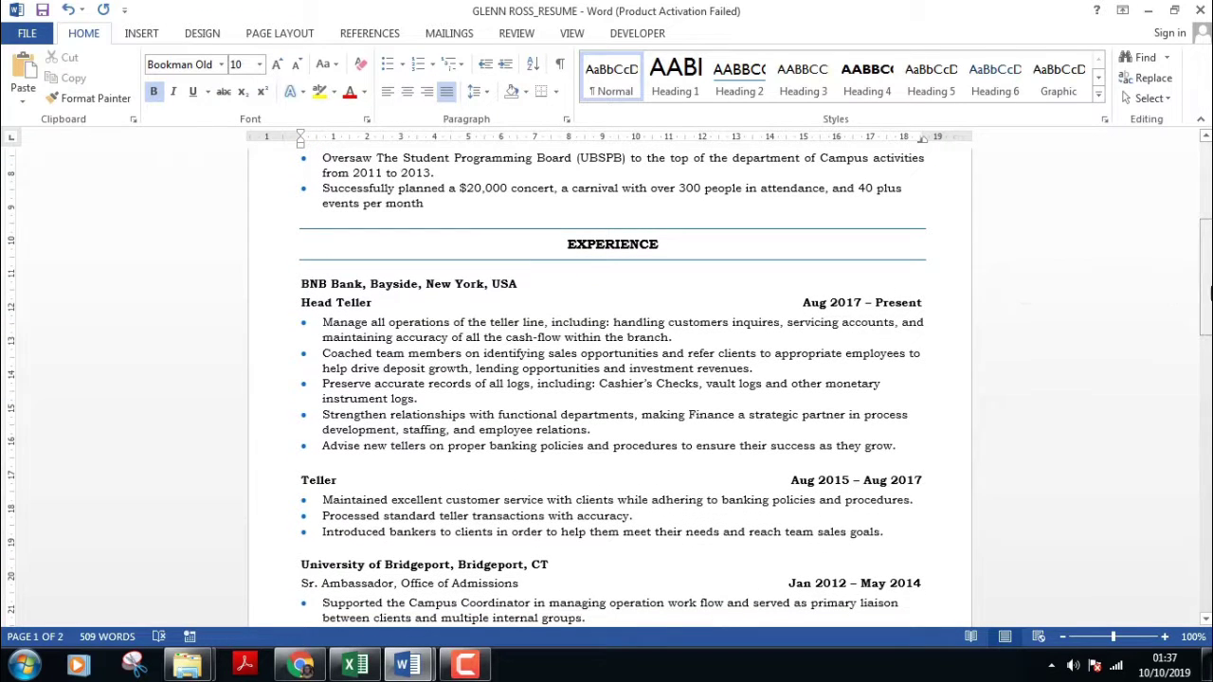
click(496, 452)
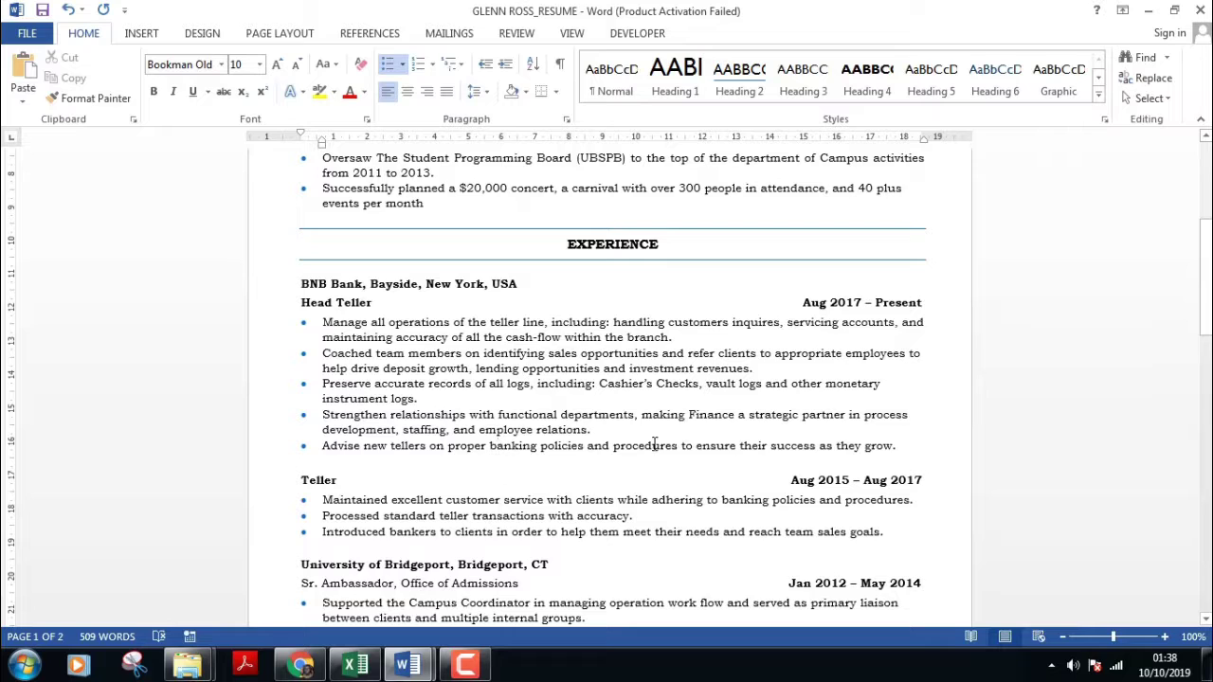
click(900, 450)
drag(1208, 327, 1204, 298)
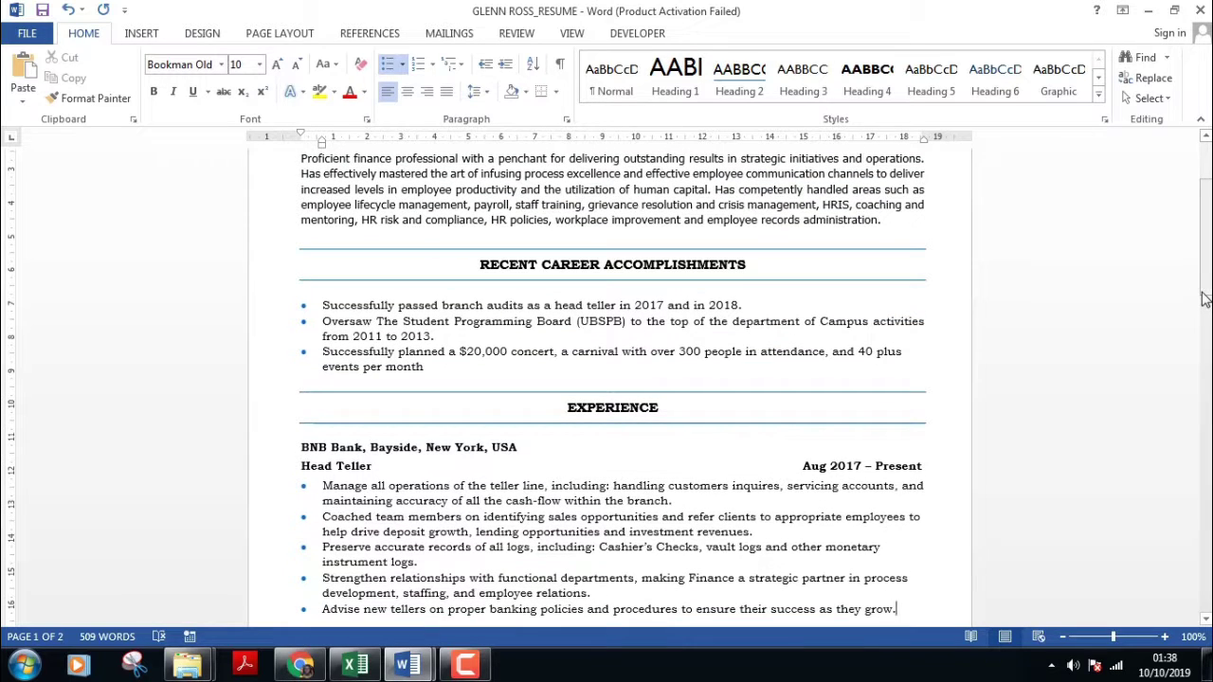